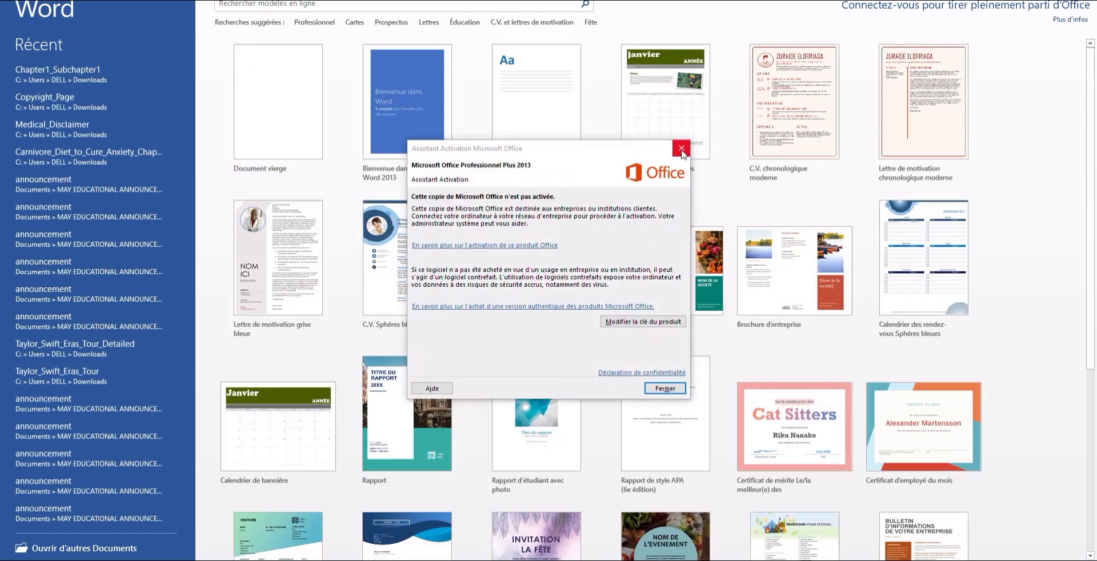
Dismiss the Office activation notice and start a new blank Word document.
left_click(652, 385)
left_click(293, 113)
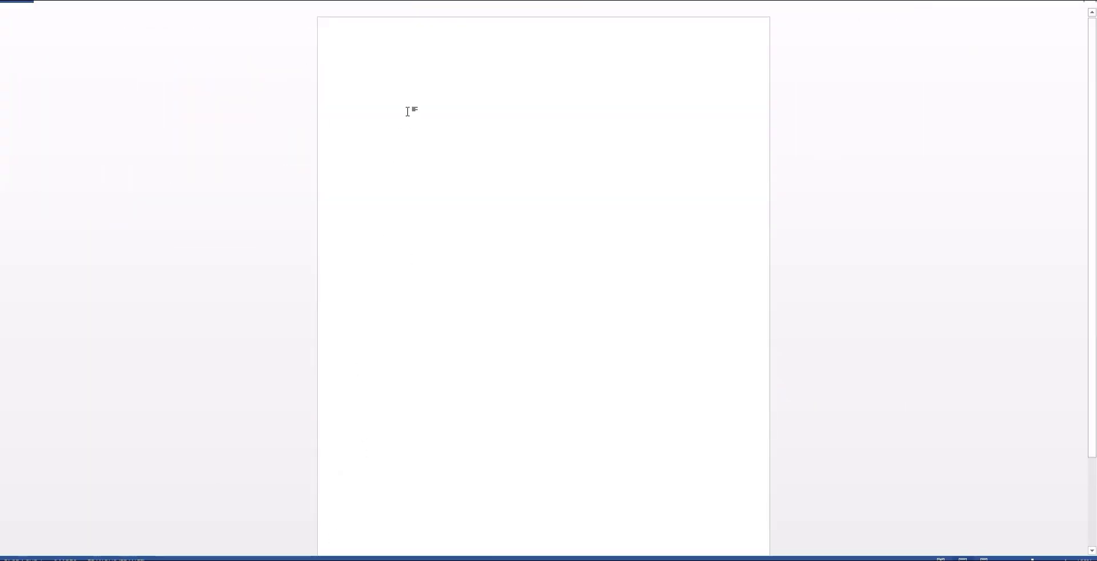
Insert the Medical_Disclaimer file's text from the Documents folder into the blank page.
left_click(110, 2)
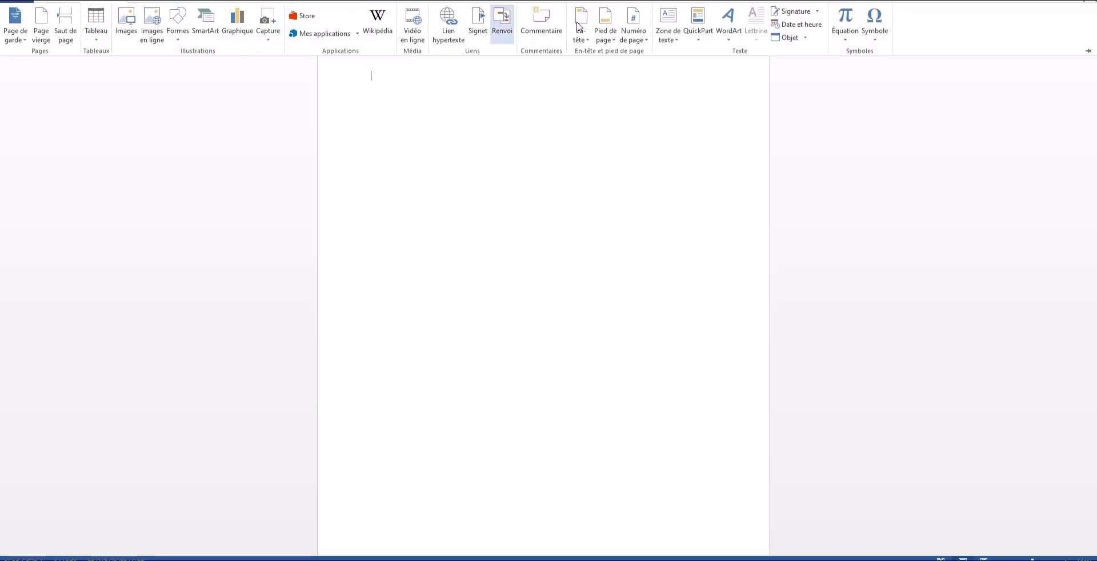
left_click(805, 38)
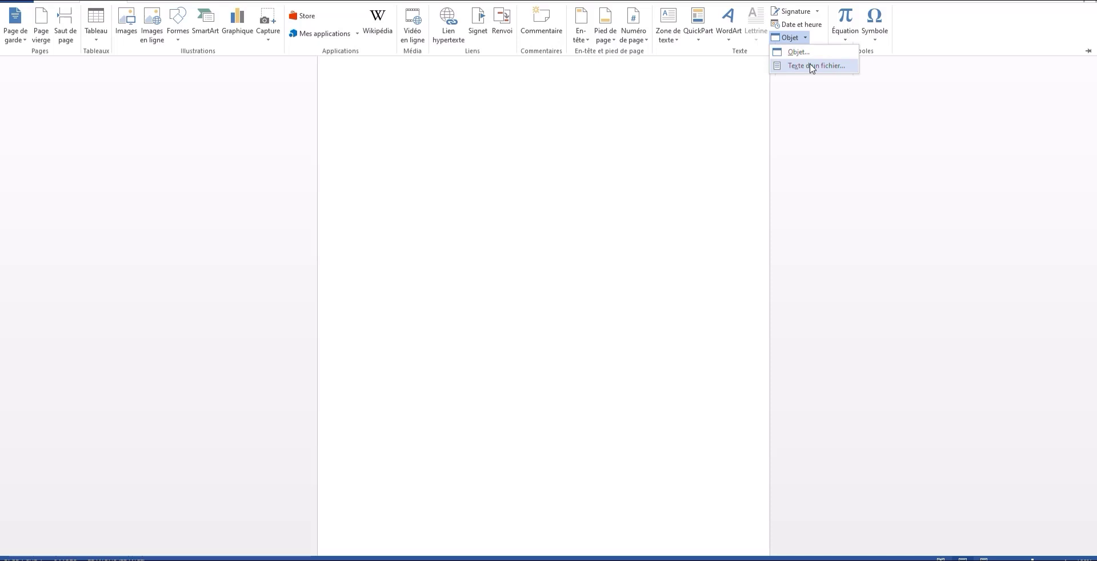
left_click(812, 66)
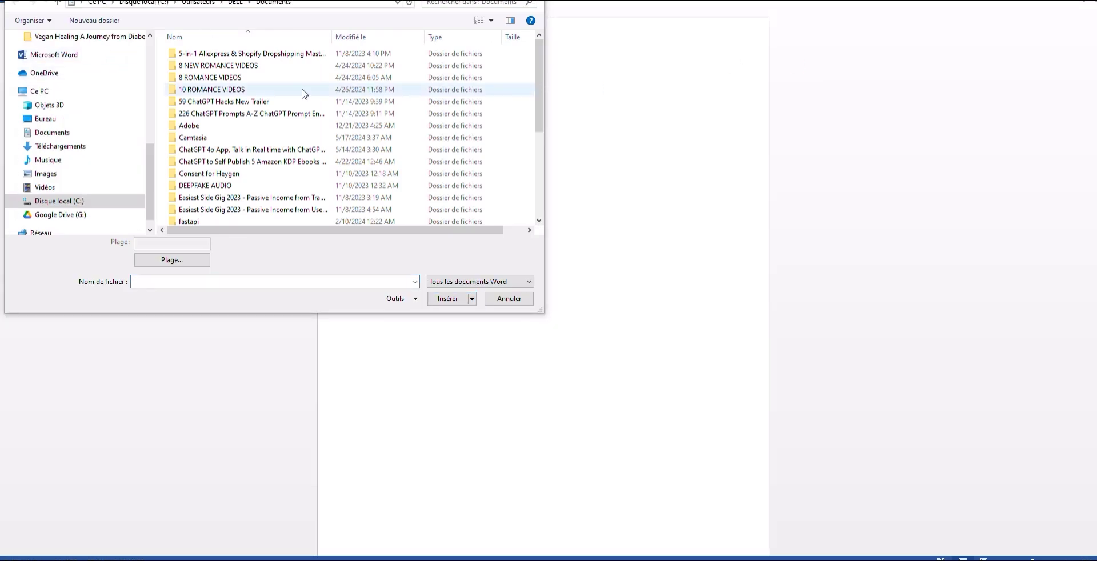
scroll(74, 189, "up", 1)
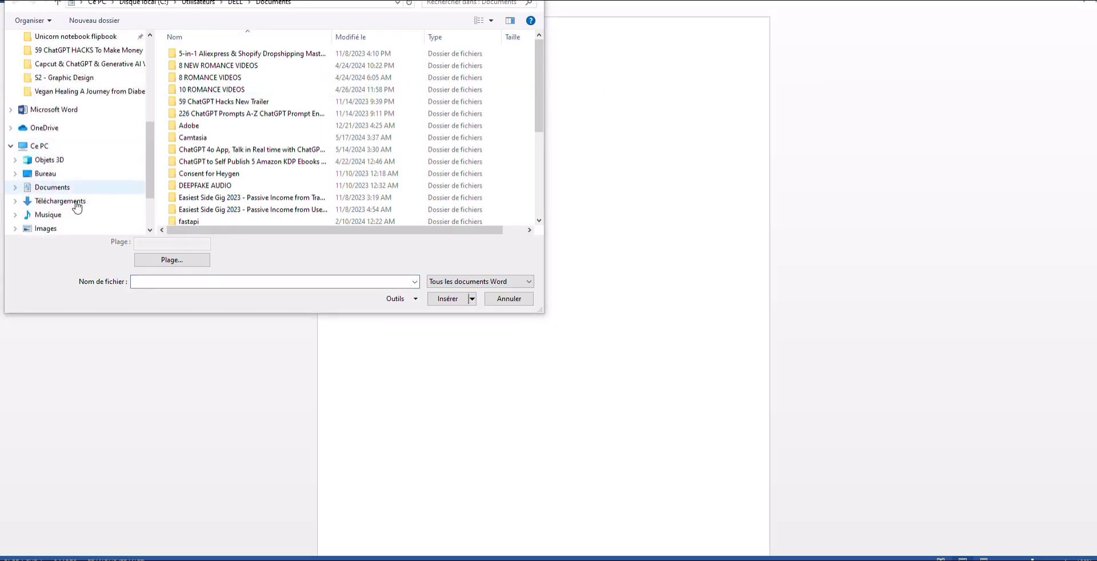
left_click(64, 188)
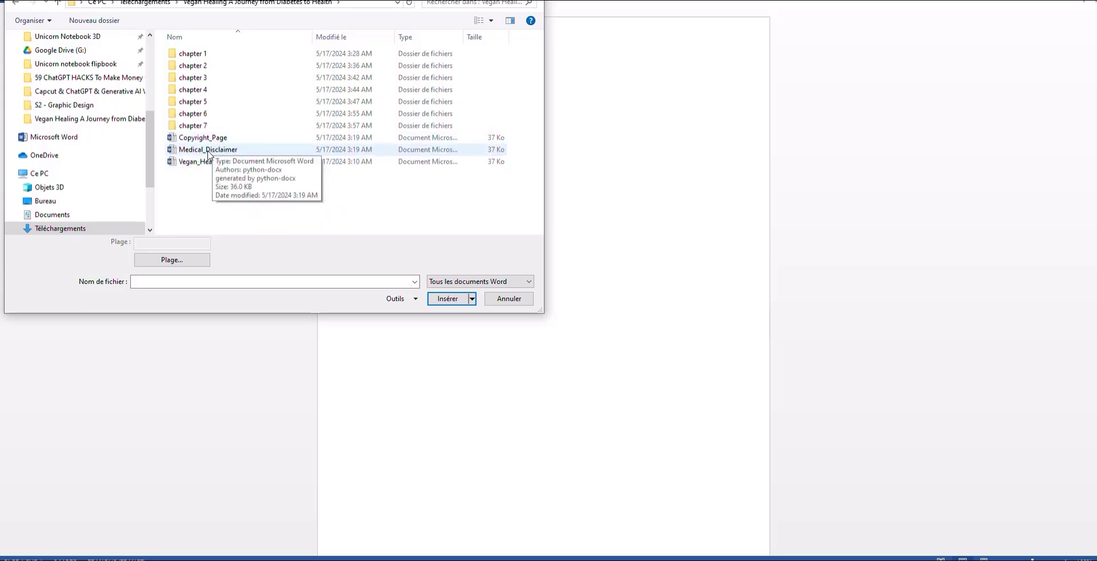
left_click(216, 150)
left_click(448, 298)
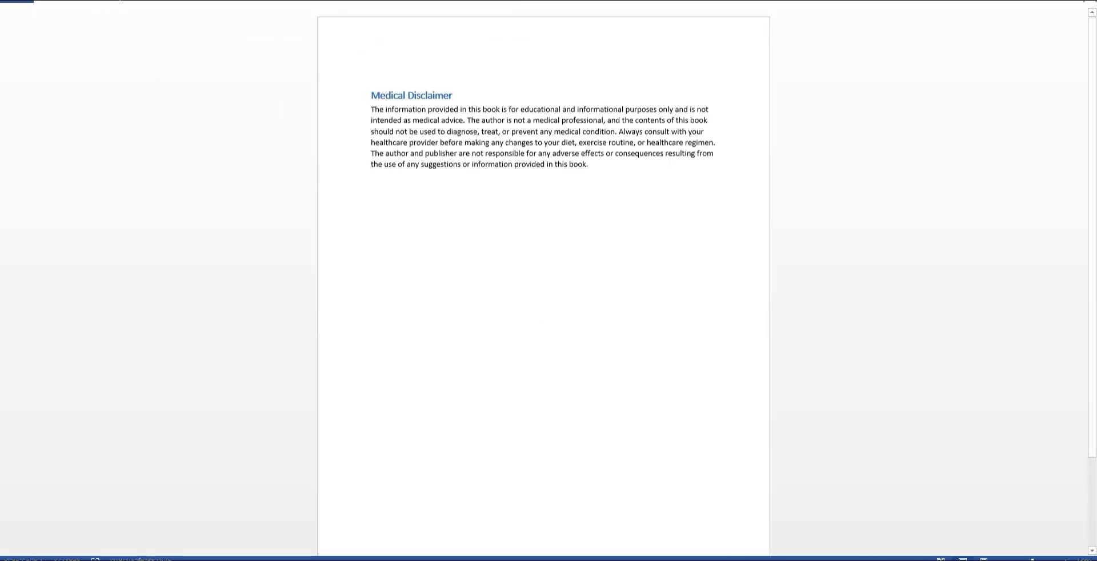
Insert the Copyright_Page file's text after the disclaimer.
left_click(423, 4)
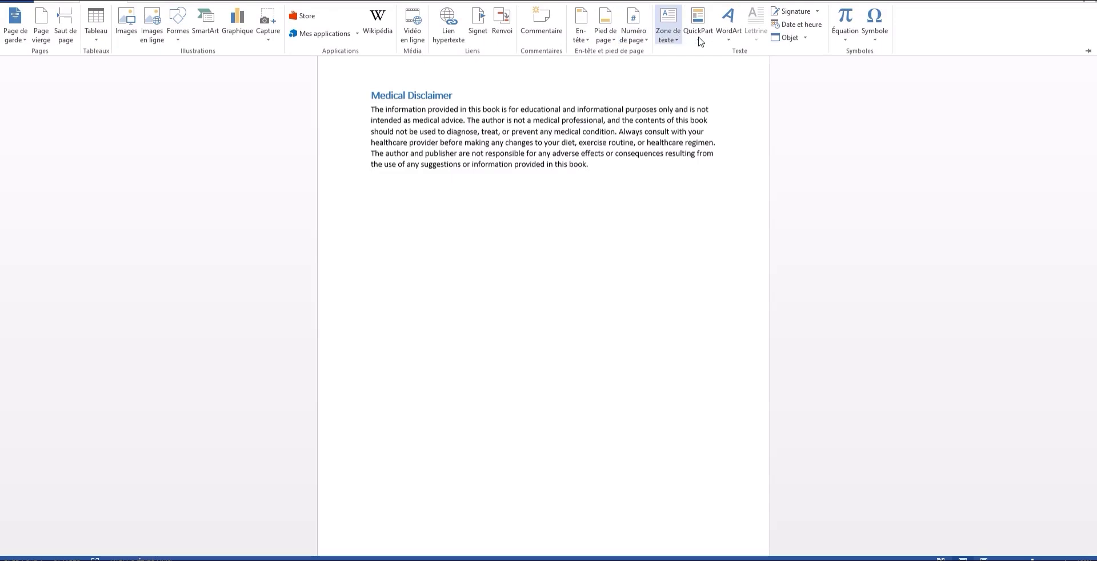
left_click(806, 38)
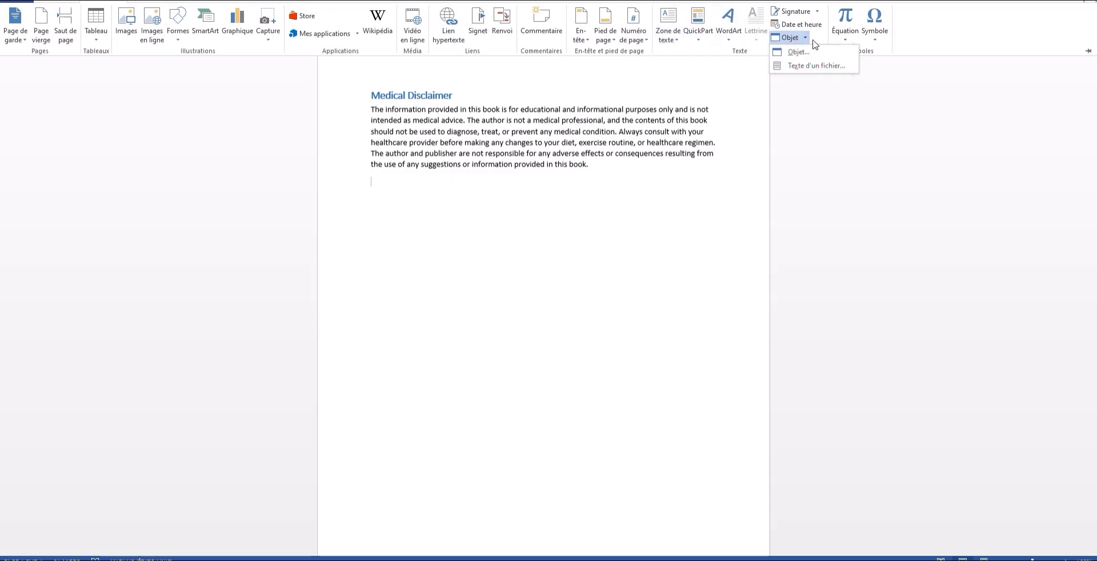
left_click(836, 66)
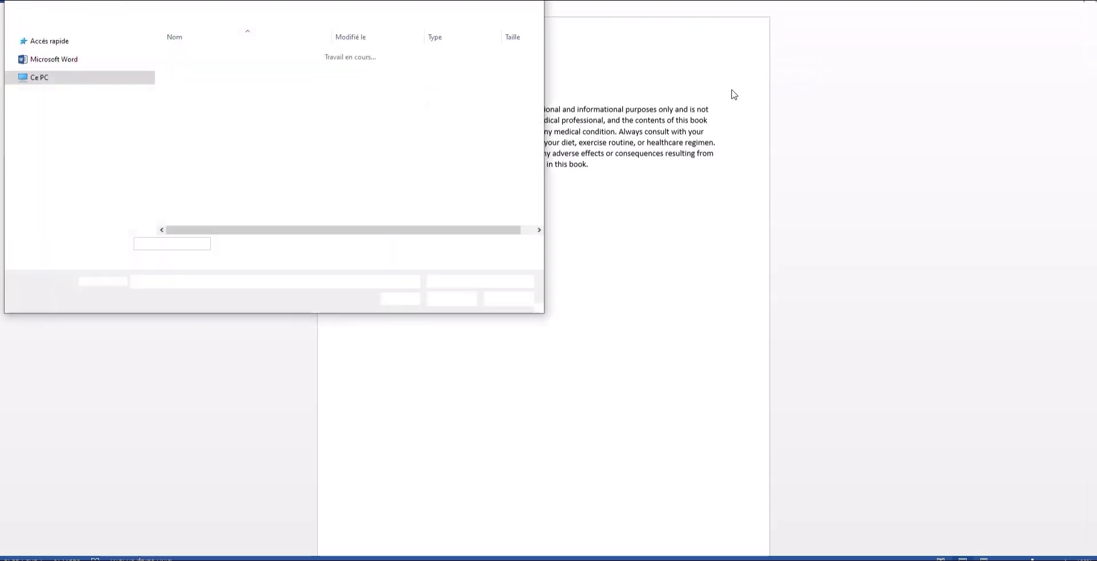
double_click(248, 138)
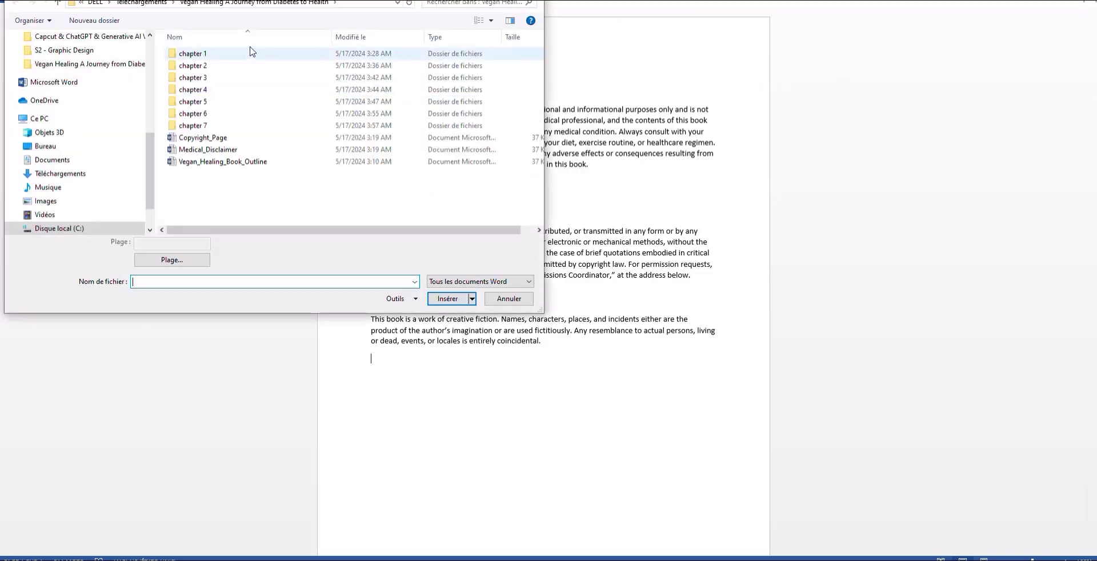
Insert Chapter1_Subchapter1 and Chapter1_Subchapter2 from the chapter 1 folder.
key("Return")
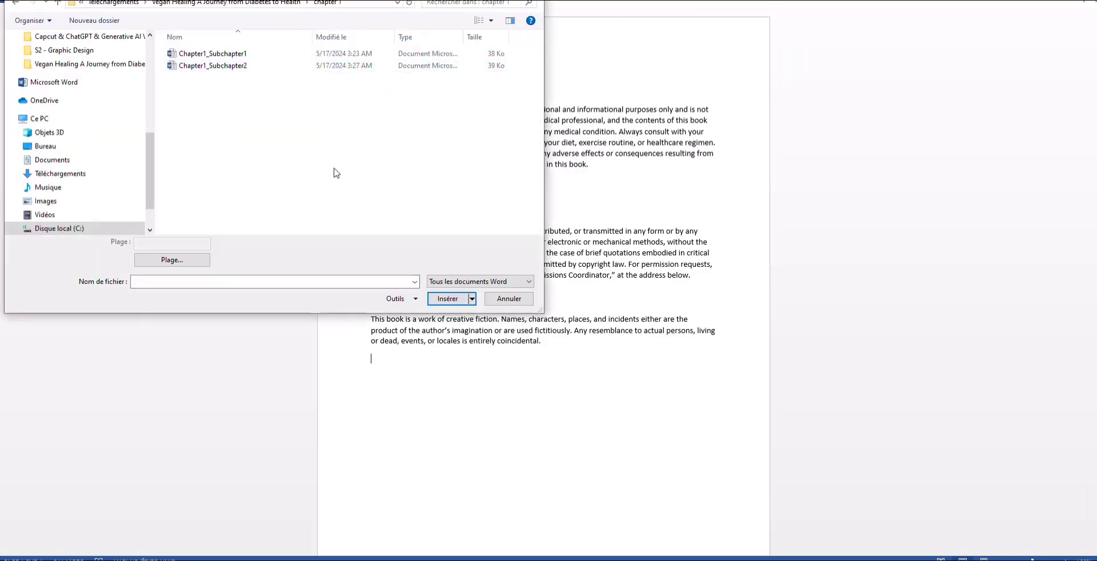
left_click_drag(162, 53, 228, 102)
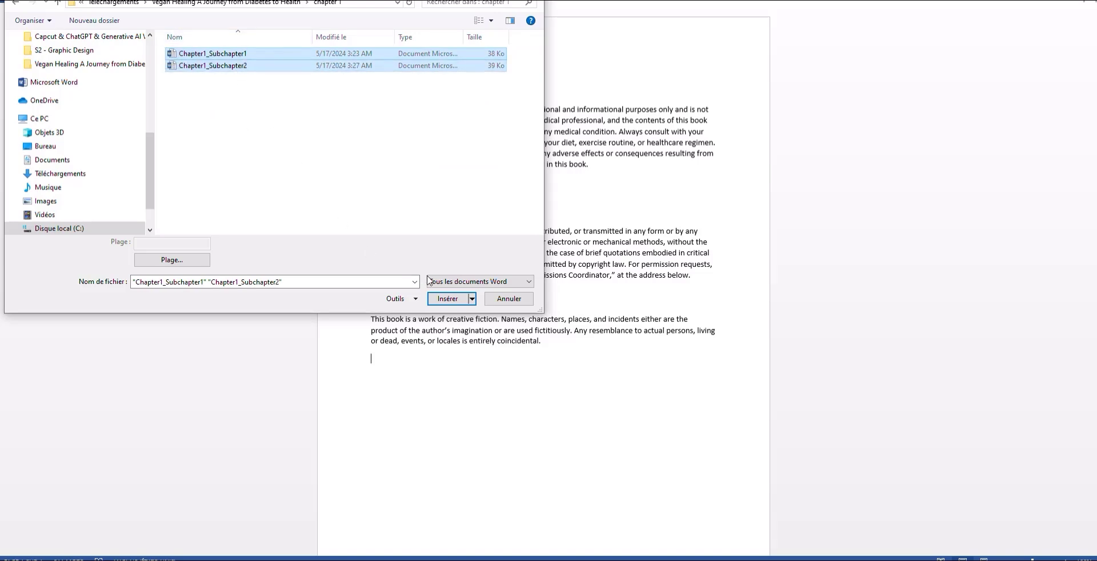
left_click(449, 299)
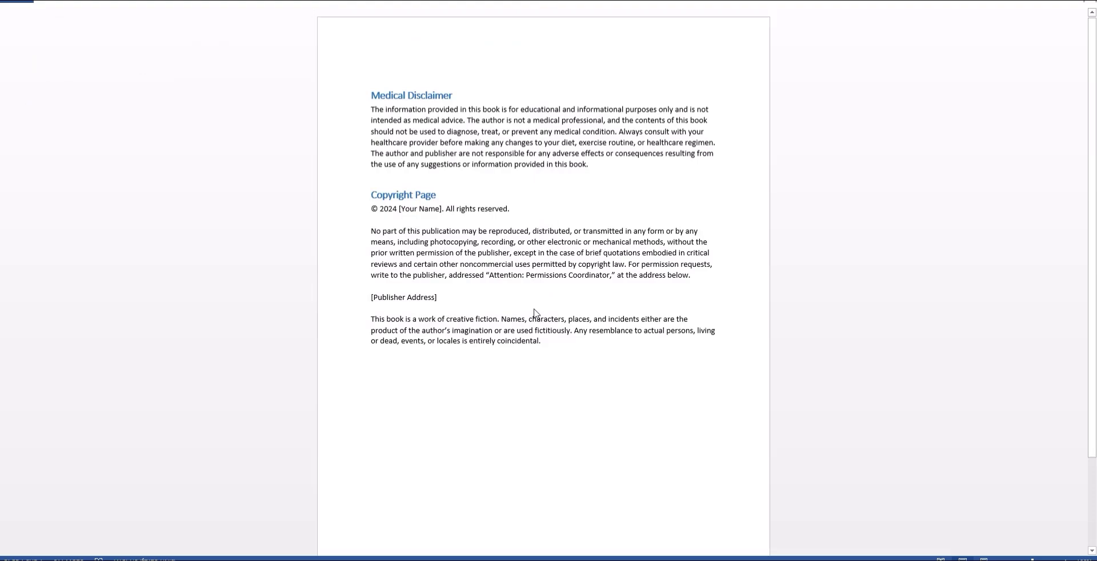
Replace [Your Name] on the copyright line with the author's name, then select [Publisher Address].
scroll(517, 315, "up", 3)
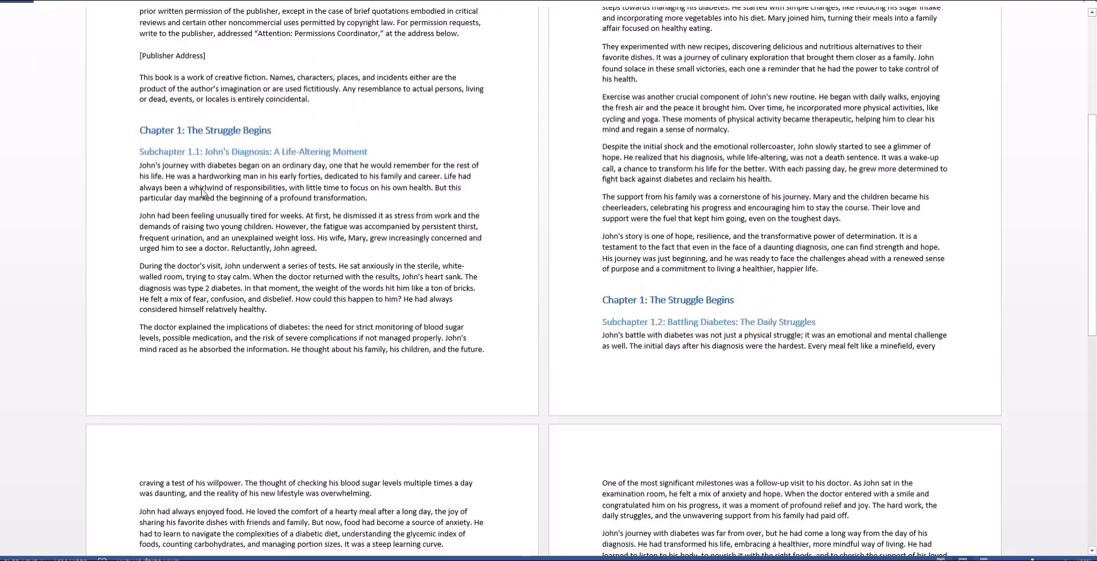
scroll(277, 165, "up", 5)
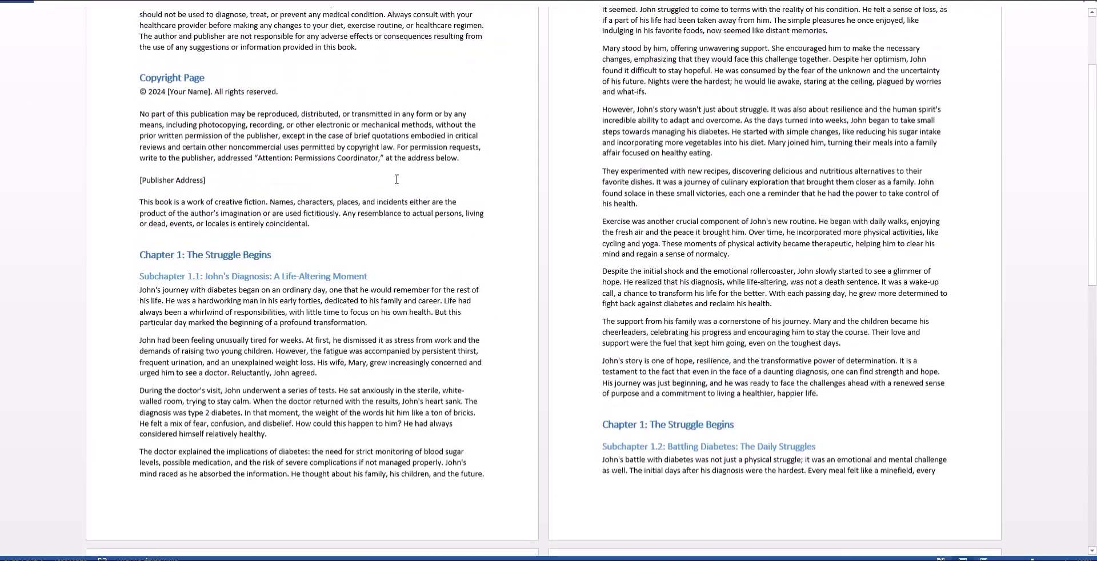
scroll(734, 460, "down", 3)
scroll(734, 461, "down", 10)
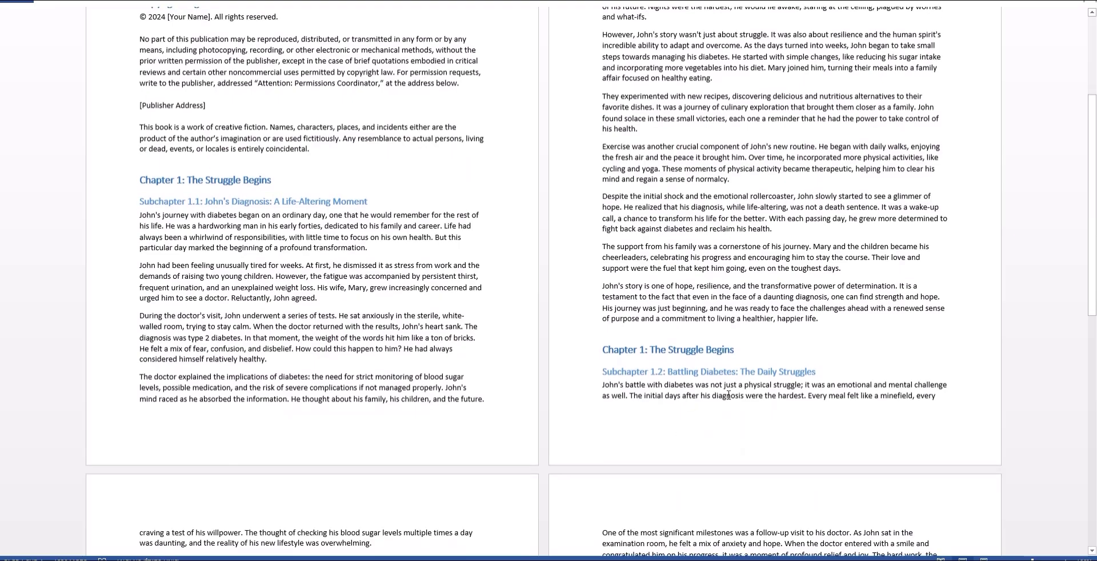
scroll(508, 330, "up", 15)
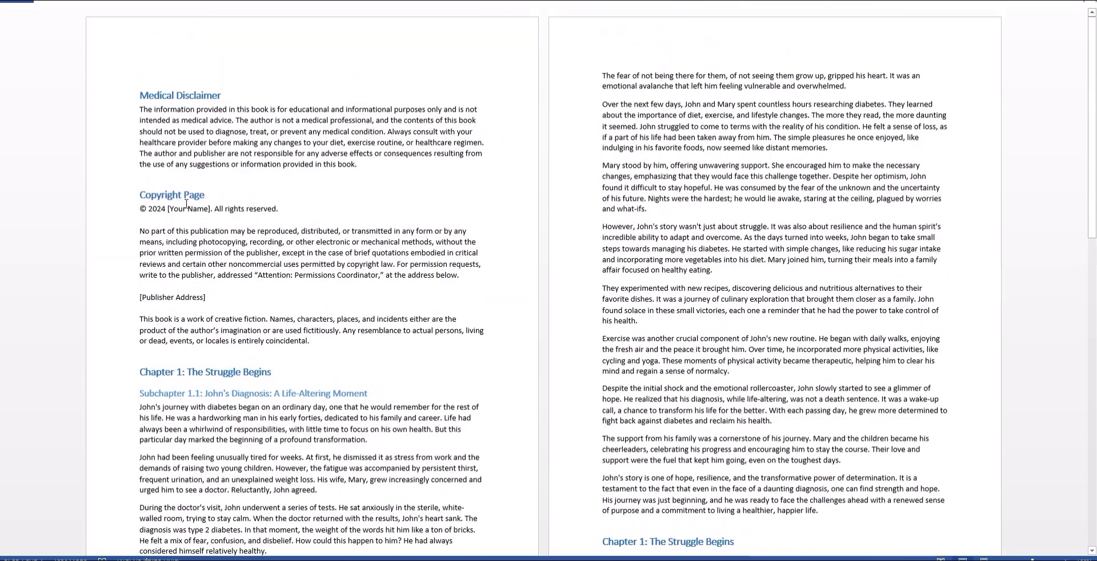
left_click_drag(203, 211, 180, 212)
key("Delete")
type("Rouane Ham")
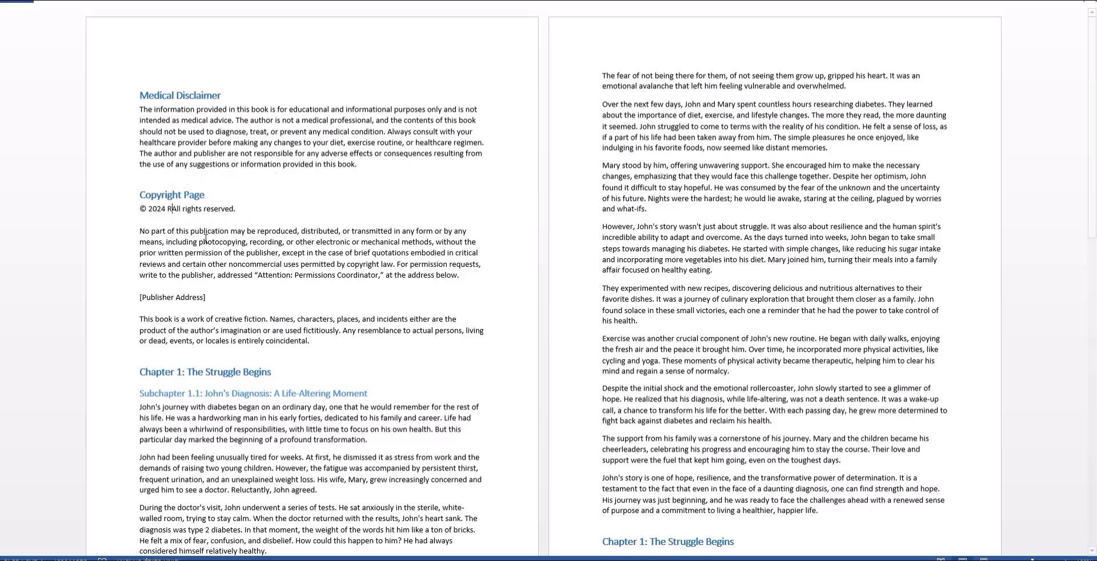
type("za")
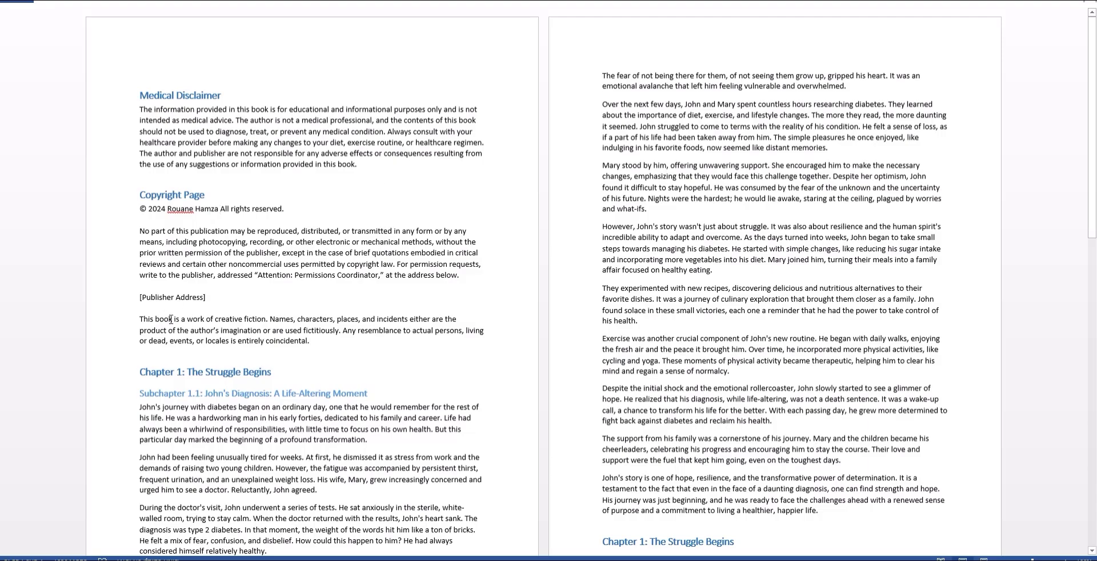
left_click_drag(213, 297, 138, 297)
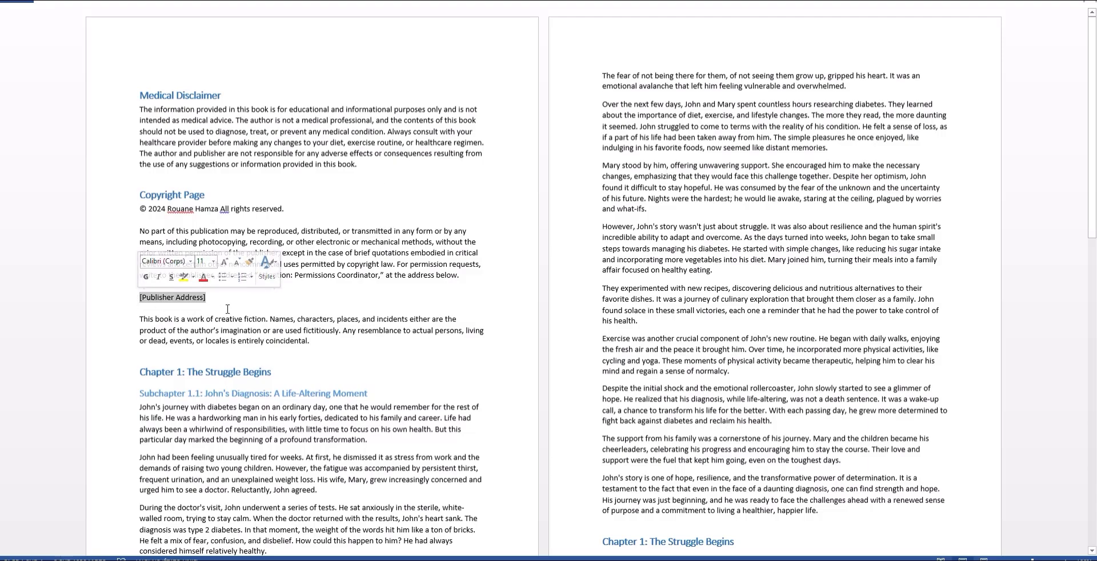
scroll(765, 318, "down", 3)
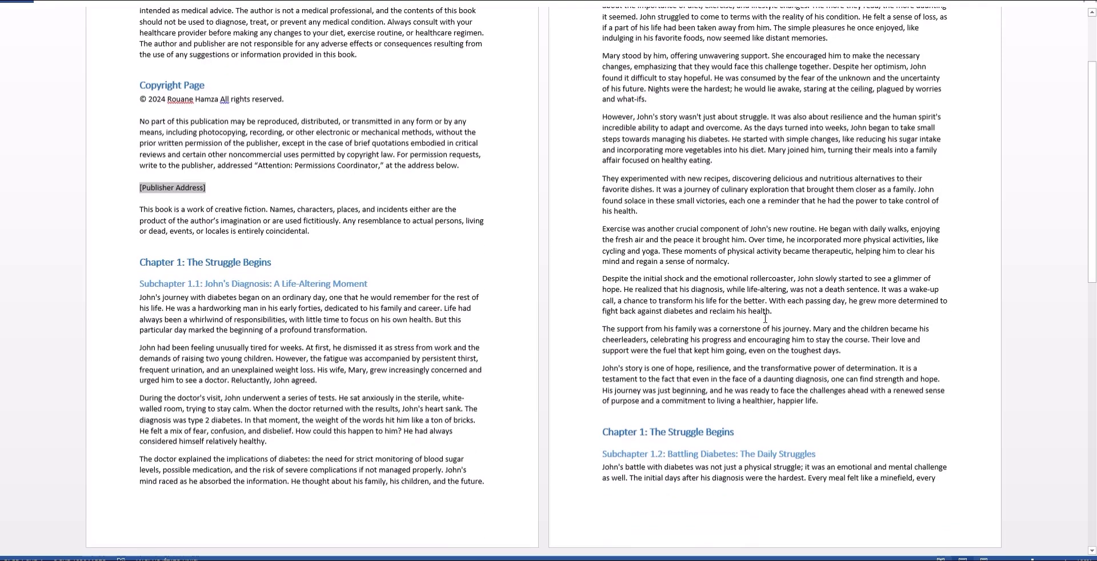
scroll(735, 384, "down", 10)
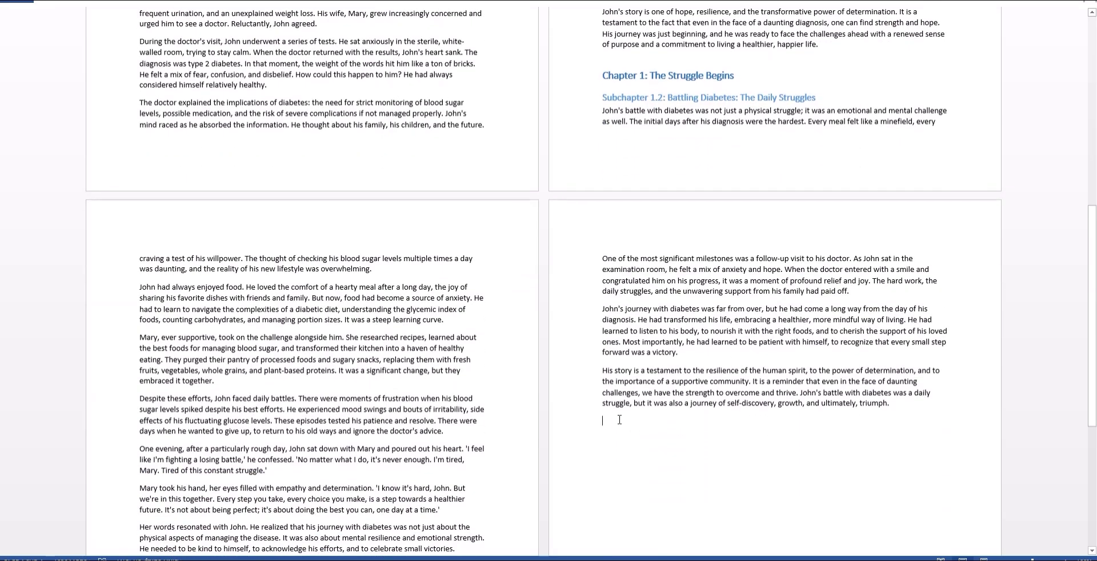
Insert both Chapter 2 subchapter files from the chapter 2 folder.
left_click(110, 4)
left_click(514, 80)
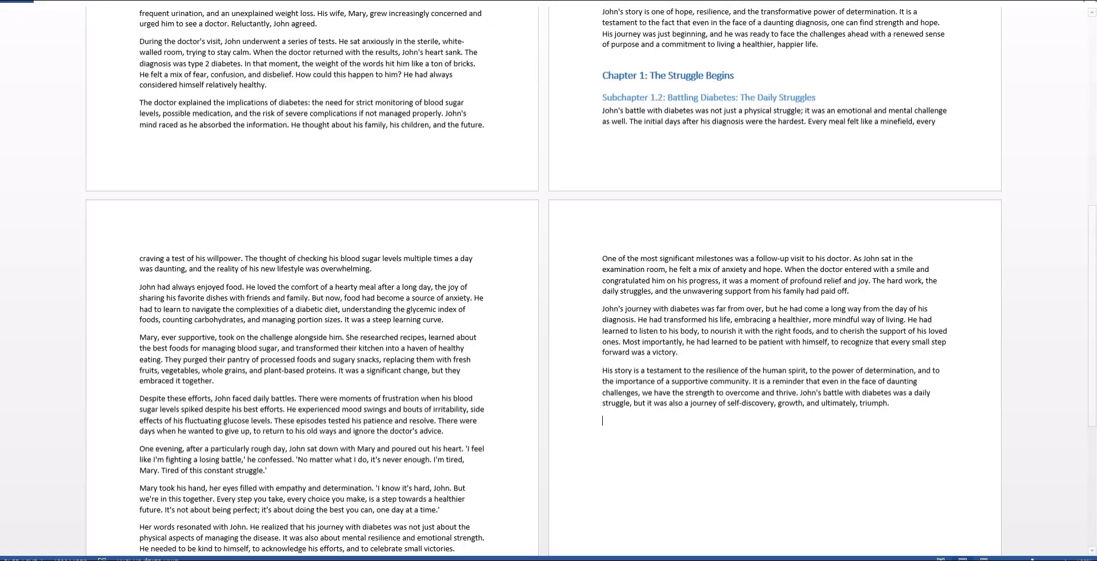
left_click(760, 3)
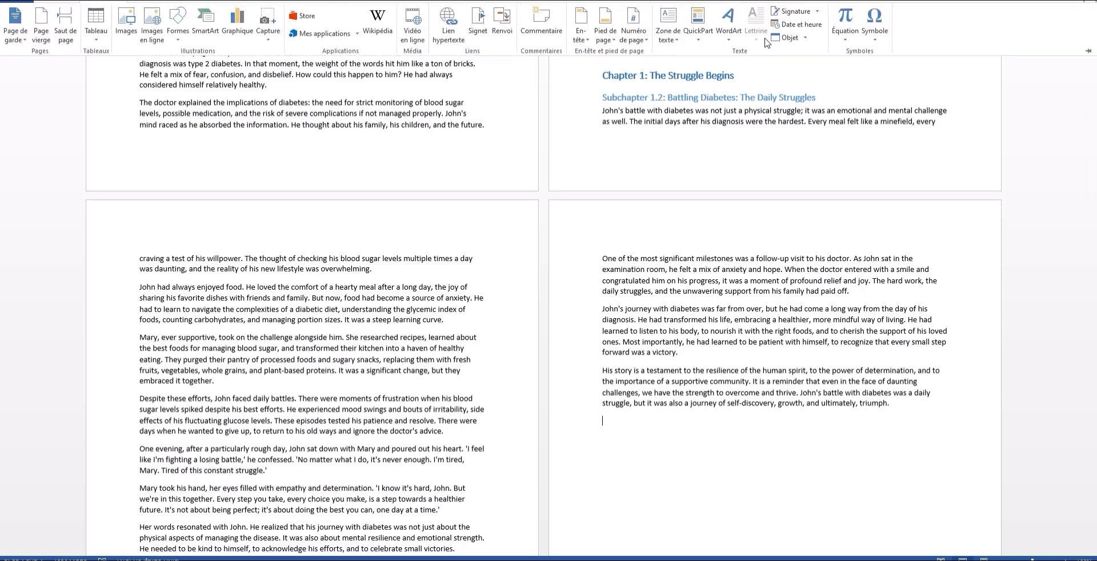
left_click(806, 38)
left_click(804, 71)
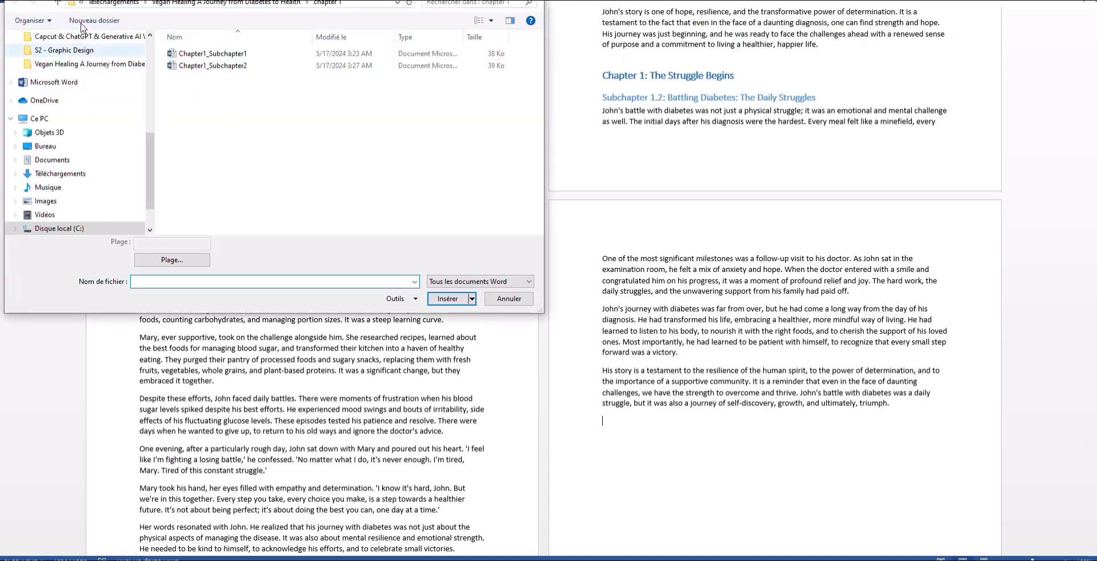
left_click(59, 3)
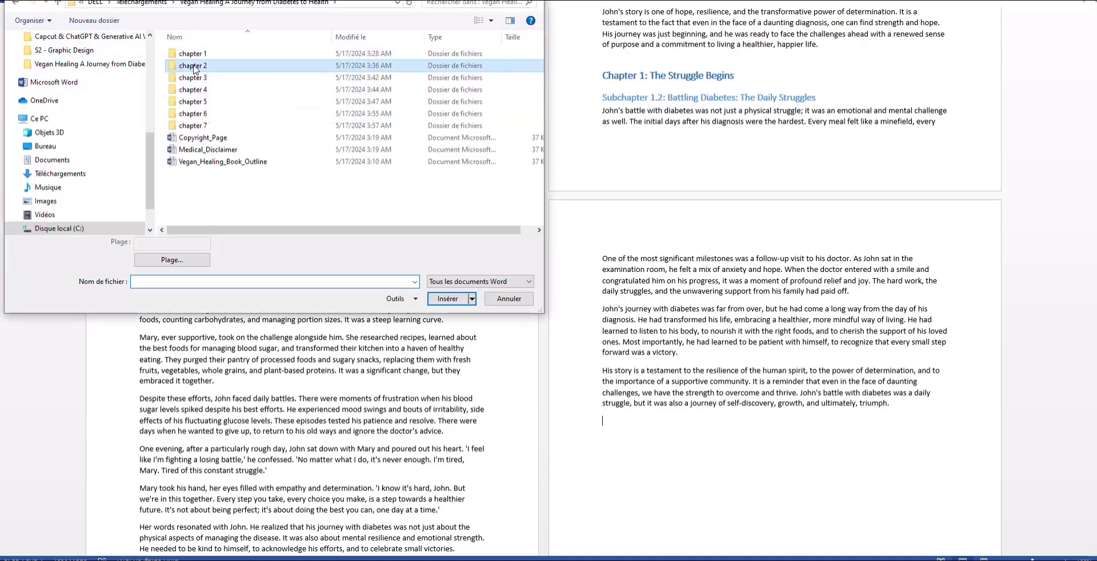
key("Return")
key("ctrl+a")
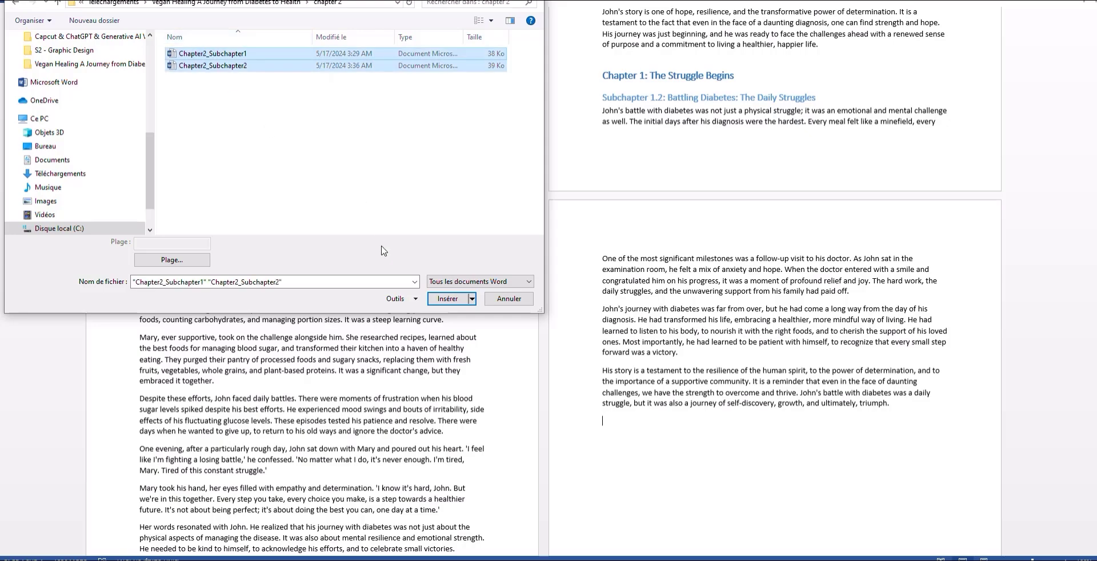
left_click(446, 300)
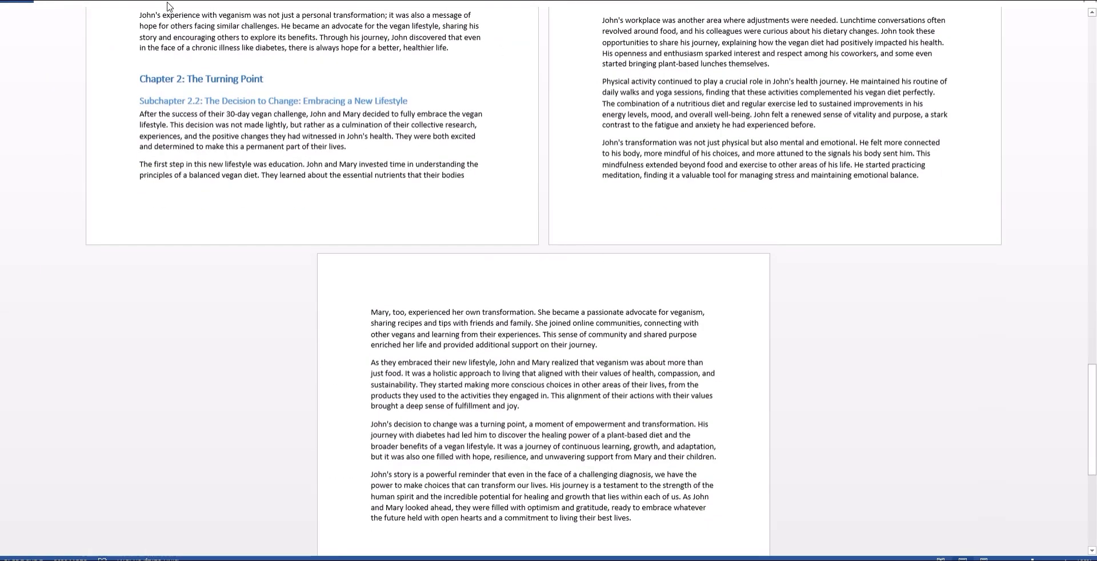
Insert both Chapter 3 subchapter files from the chapter 3 folder.
left_click(571, 2)
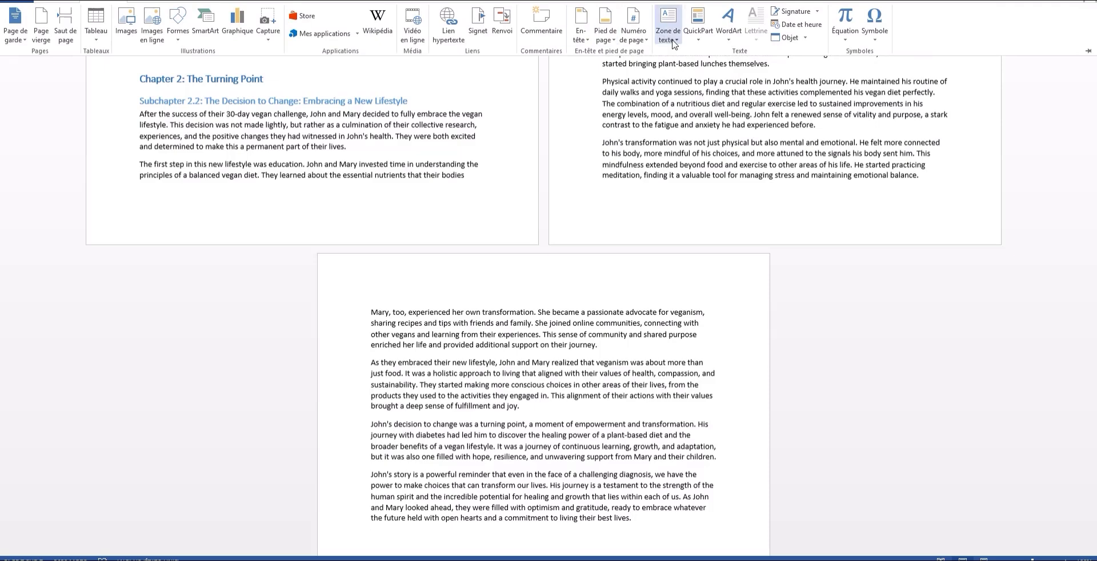
left_click(806, 37)
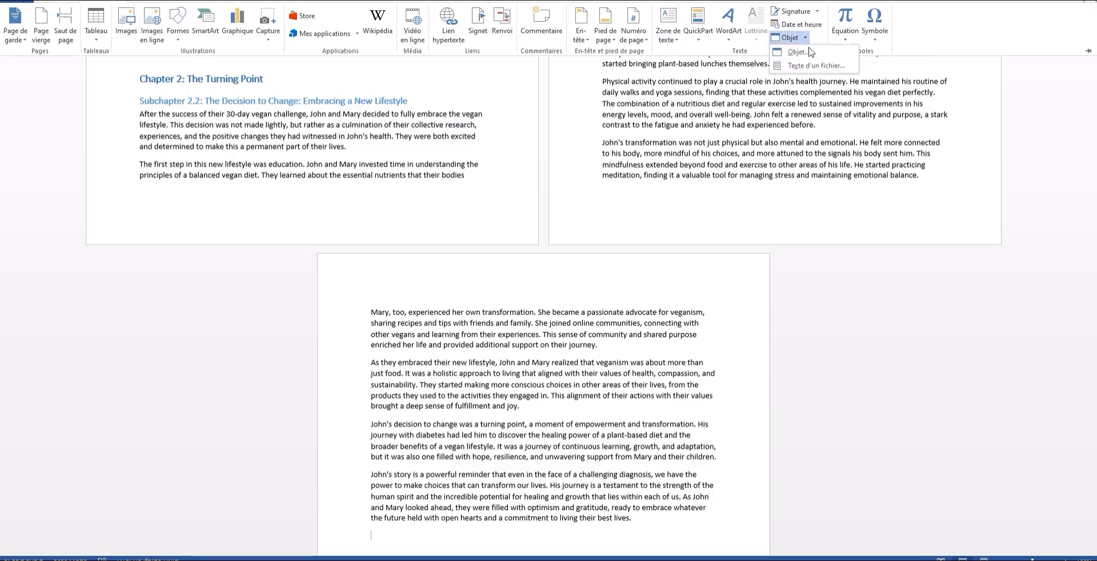
left_click(811, 68)
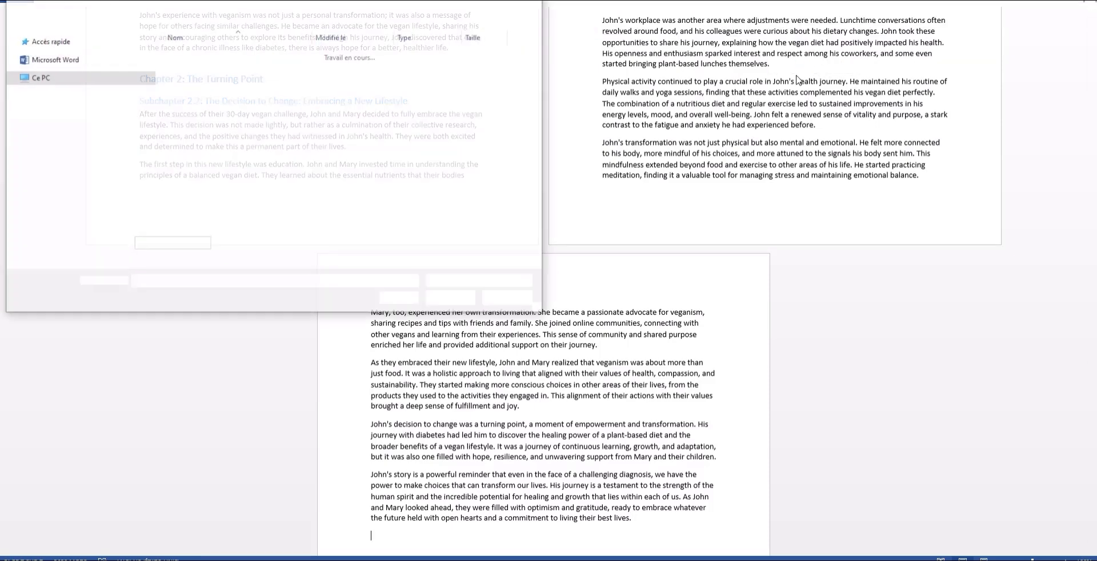
left_click(57, 3)
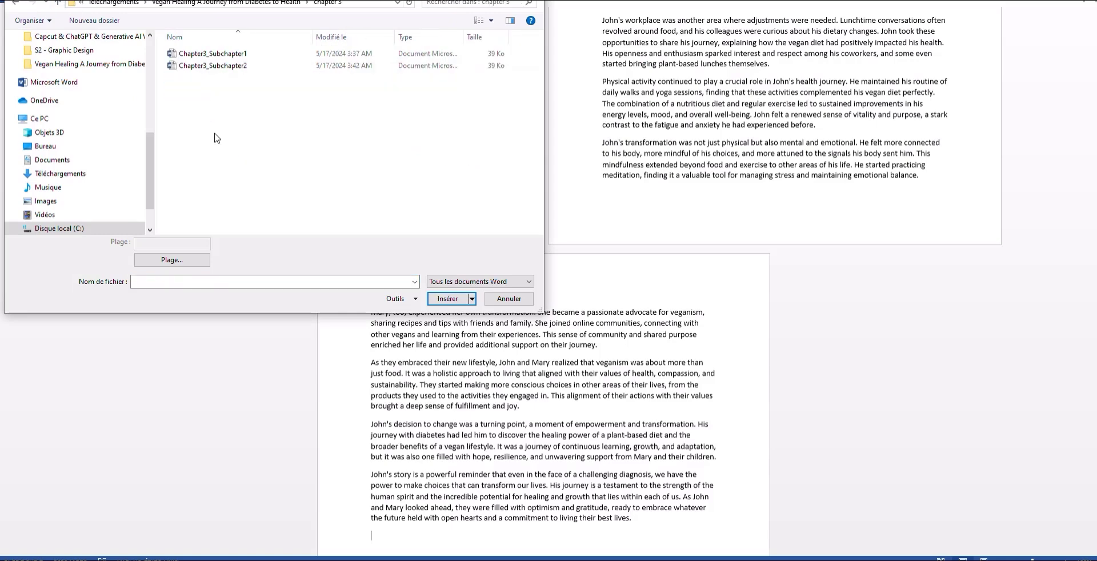
key("ctrl+a")
left_click(448, 298)
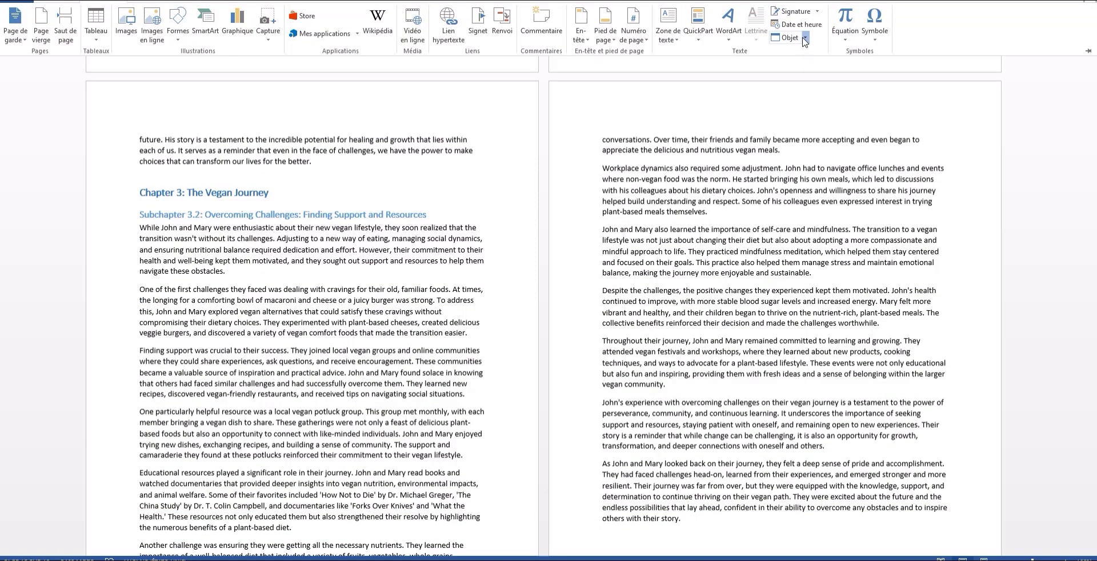
left_click(805, 38)
Insert both Chapter 4 subchapter files from the chapter 4 folder.
left_click(810, 66)
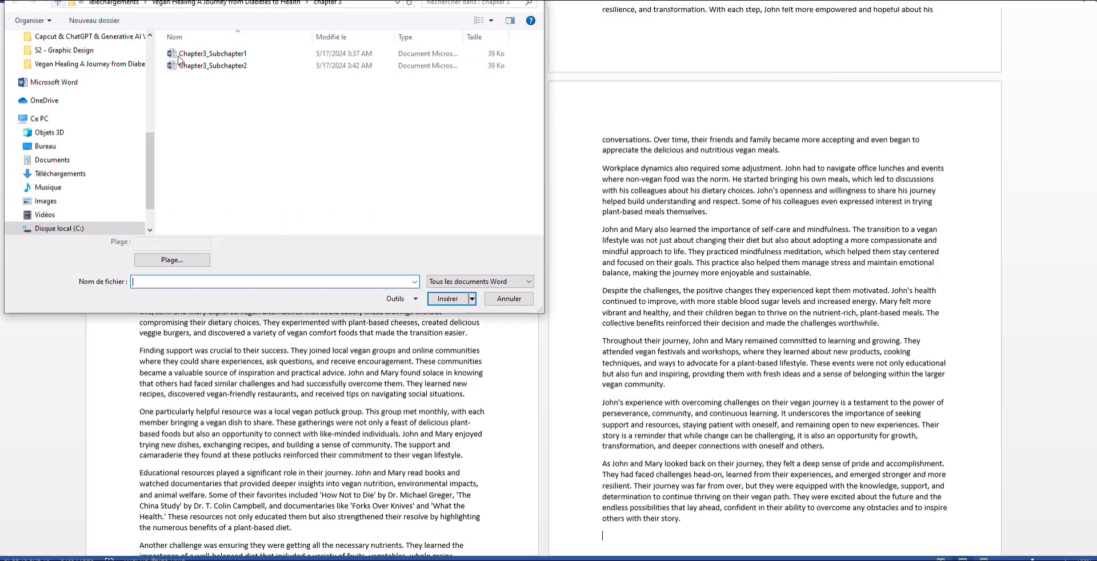
key("alt+Up")
key("Return")
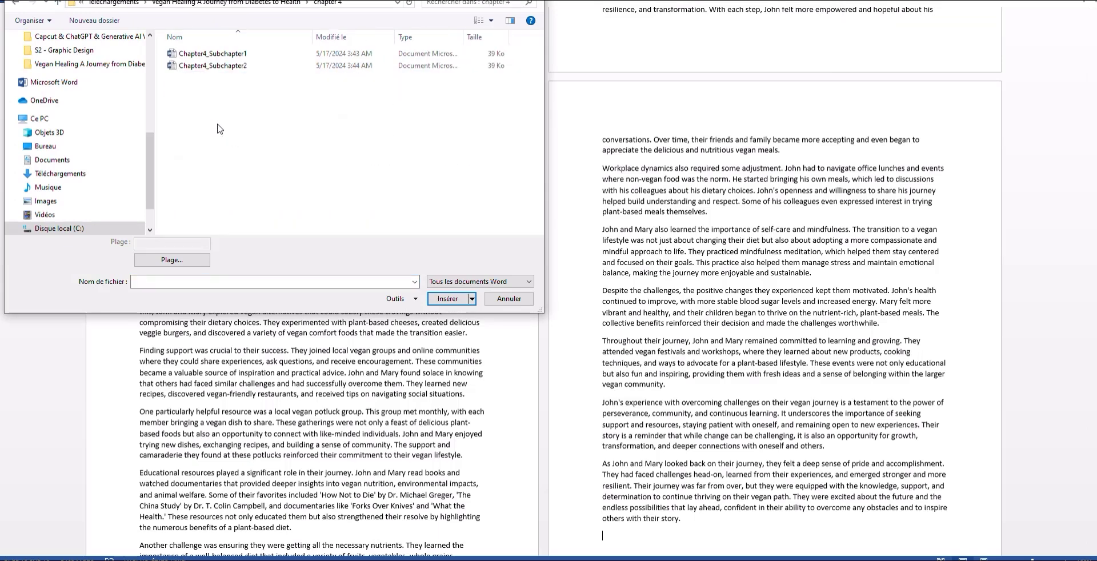
key("ctrl+a")
left_click(458, 300)
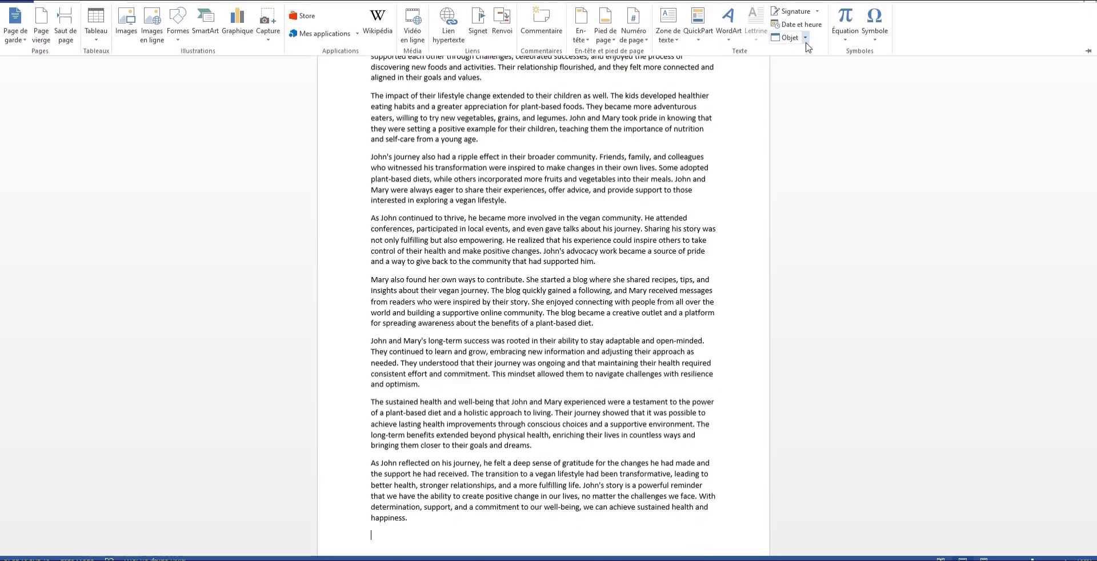
Insert both Chapter 5 subchapter files from the chapter 5 folder.
left_click(806, 37)
left_click(803, 67)
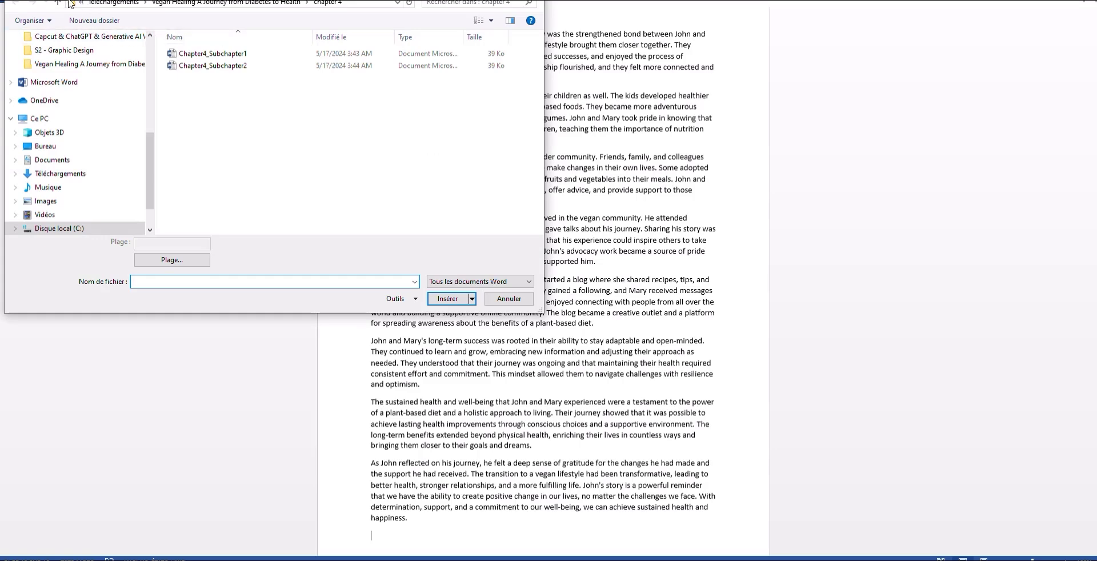
left_click(58, 3)
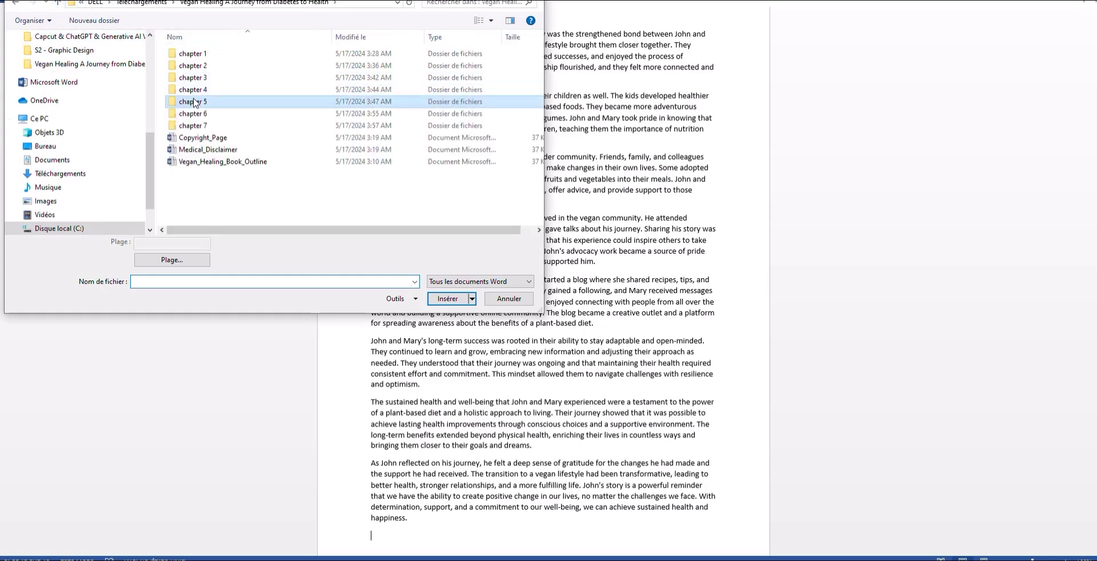
double_click(196, 102)
left_click_drag(226, 135, 220, 26)
left_click(447, 293)
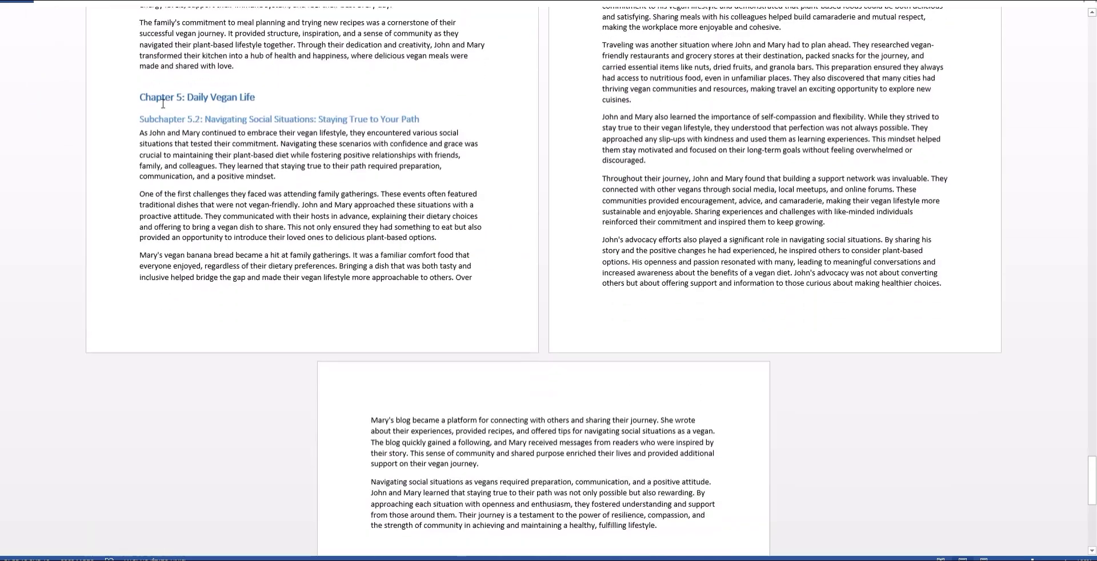
Insert both Chapter 6 subchapter files from the chapter 6 folder.
left_click(104, 6)
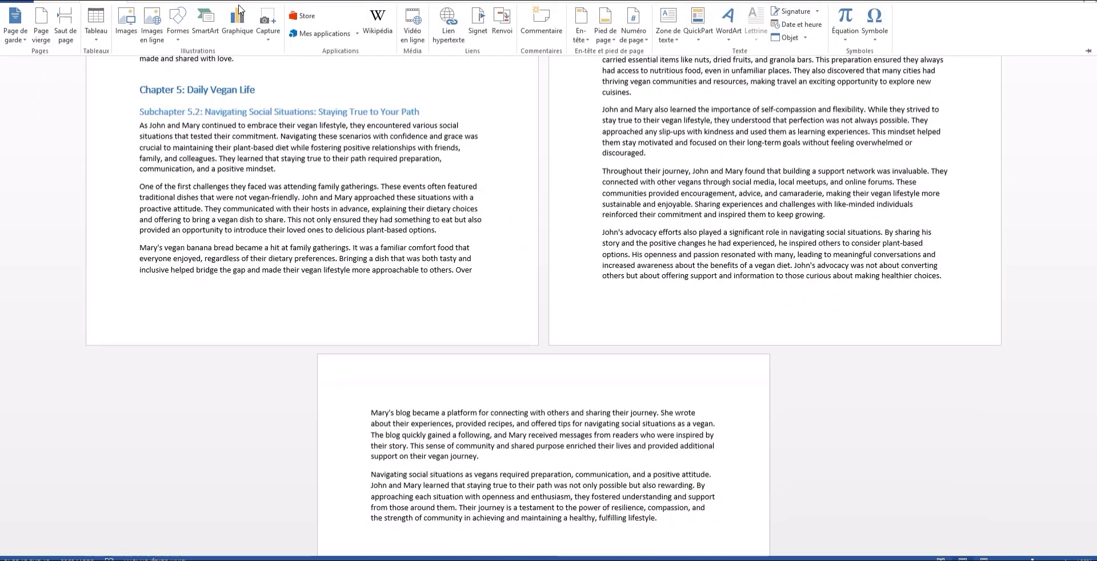
left_click(805, 38)
left_click(801, 66)
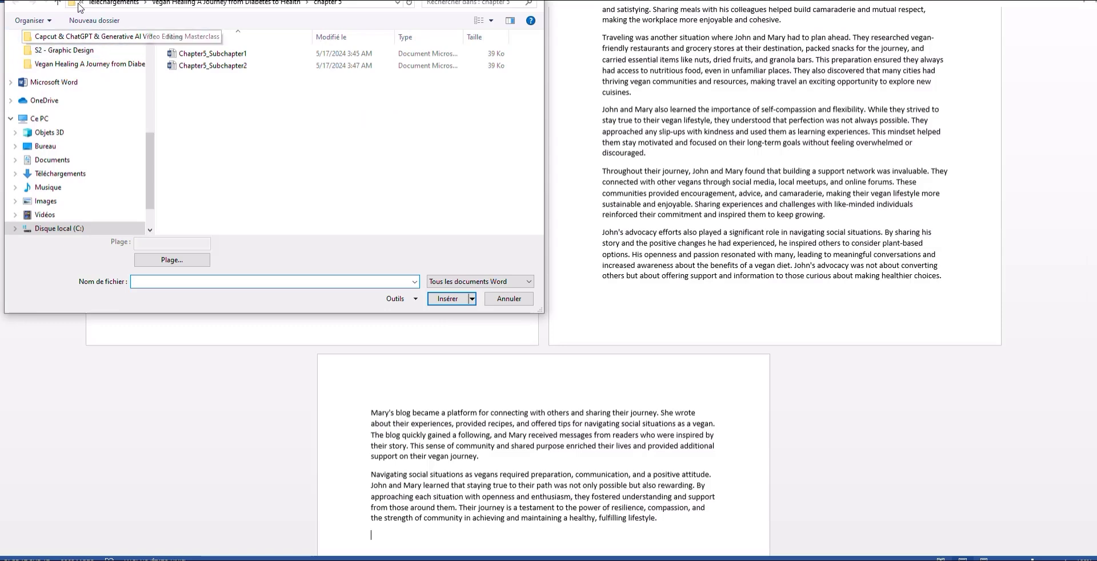
left_click(206, 117)
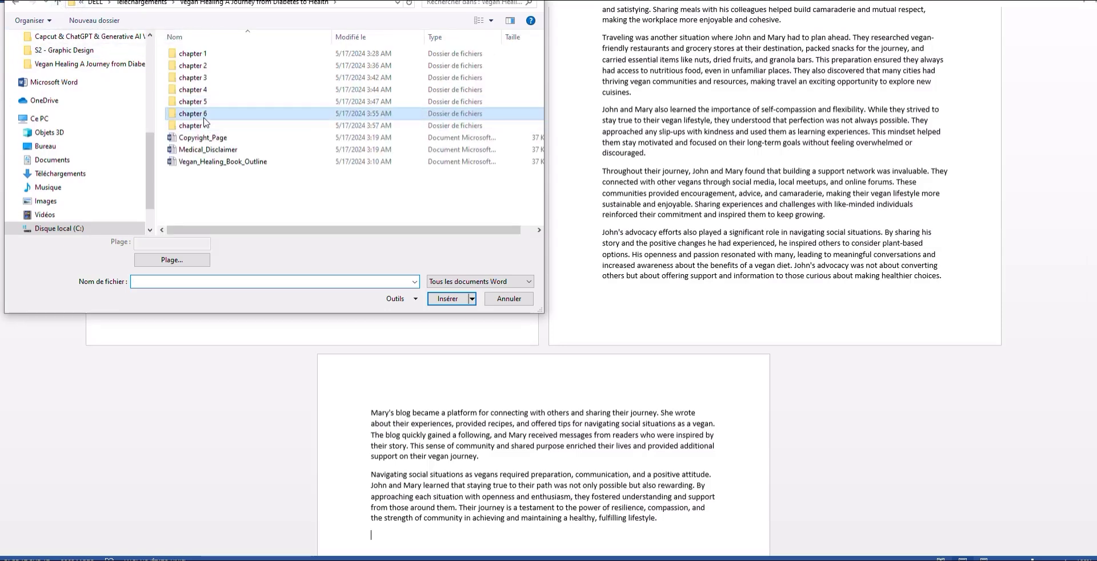
double_click(193, 113)
left_click_drag(215, 100, 163, 54)
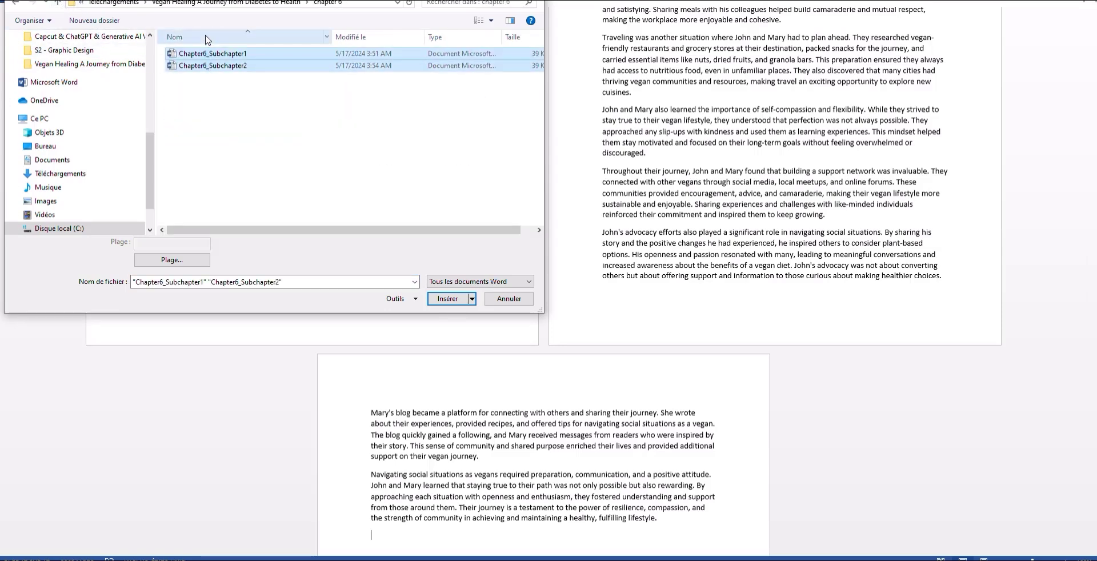
left_click(448, 298)
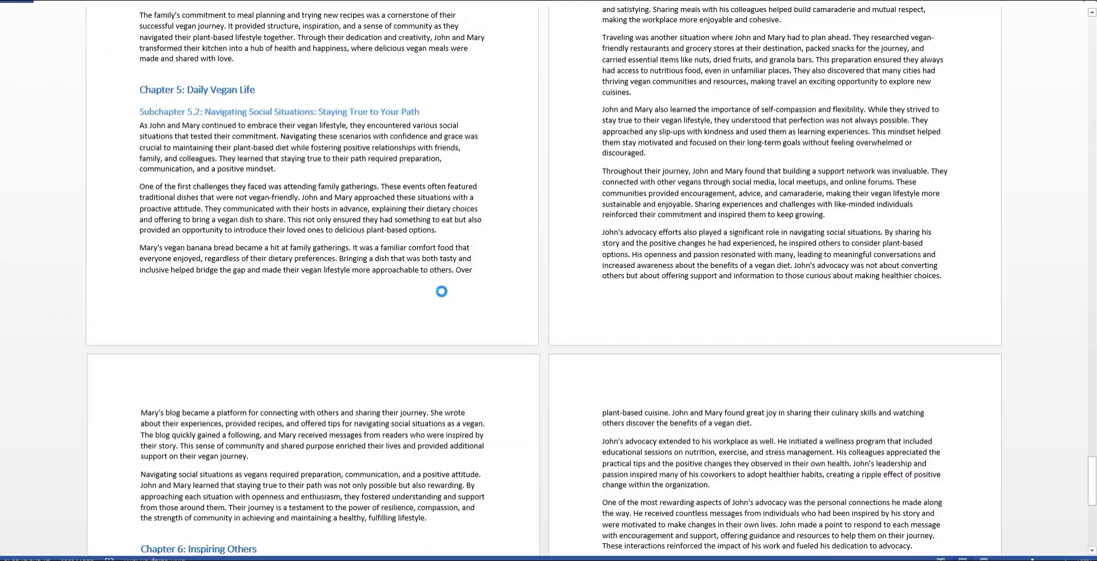
scroll(207, 289, "down", 1)
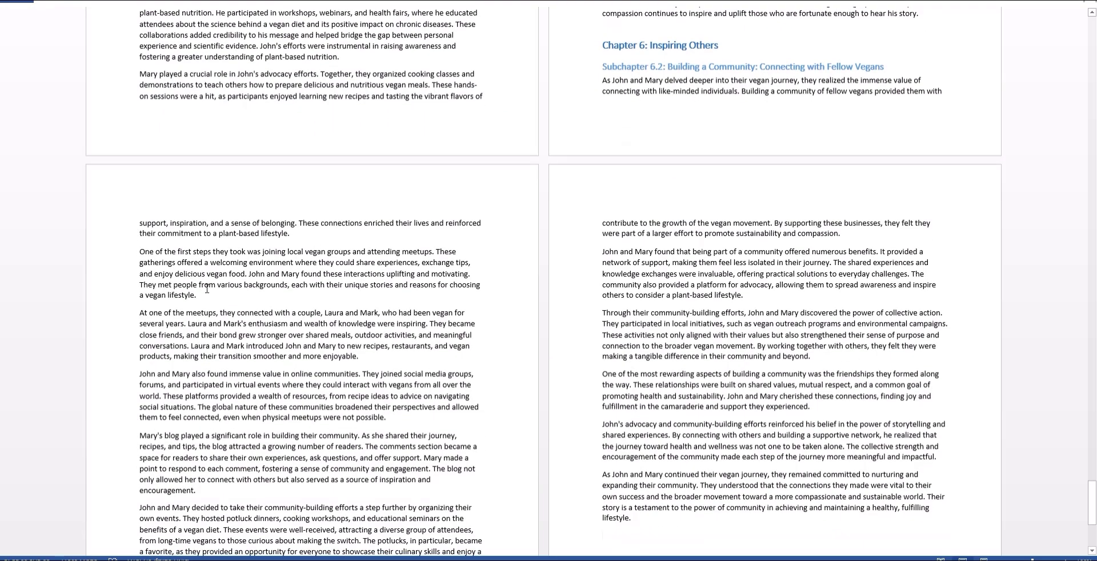
Insert both Chapter 7 subchapter files from the chapter 7 folder.
left_click(99, 3)
left_click(804, 40)
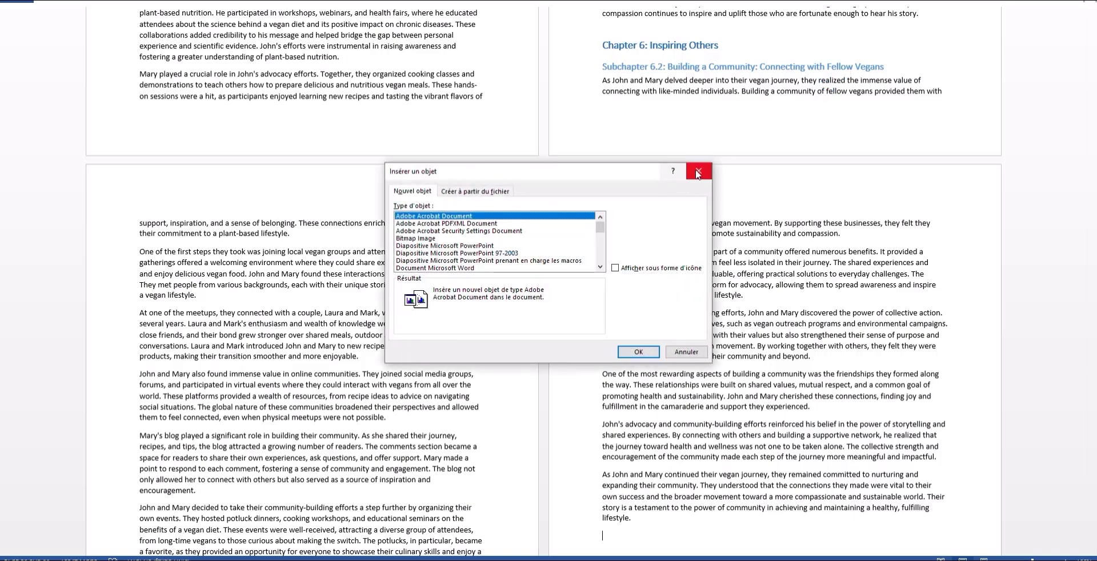
left_click(697, 171)
left_click(103, 2)
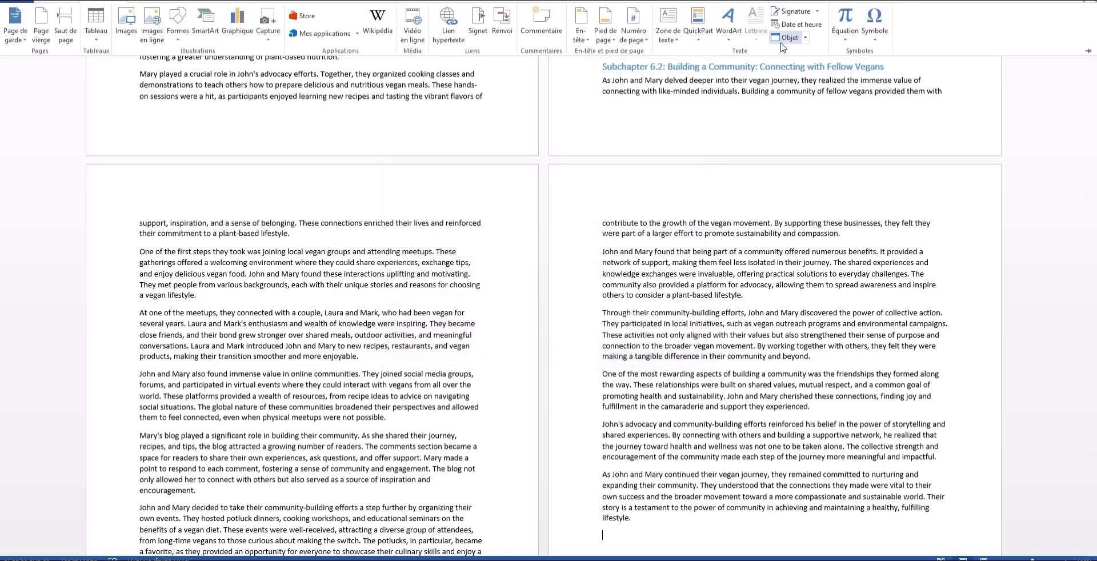
left_click(805, 37)
left_click(812, 67)
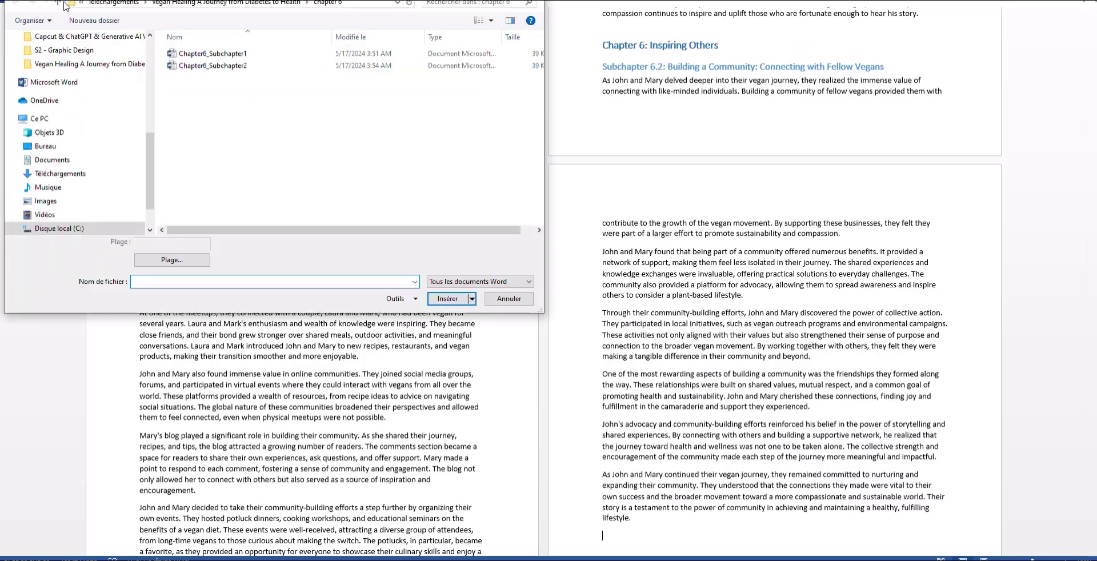
left_click(127, 64)
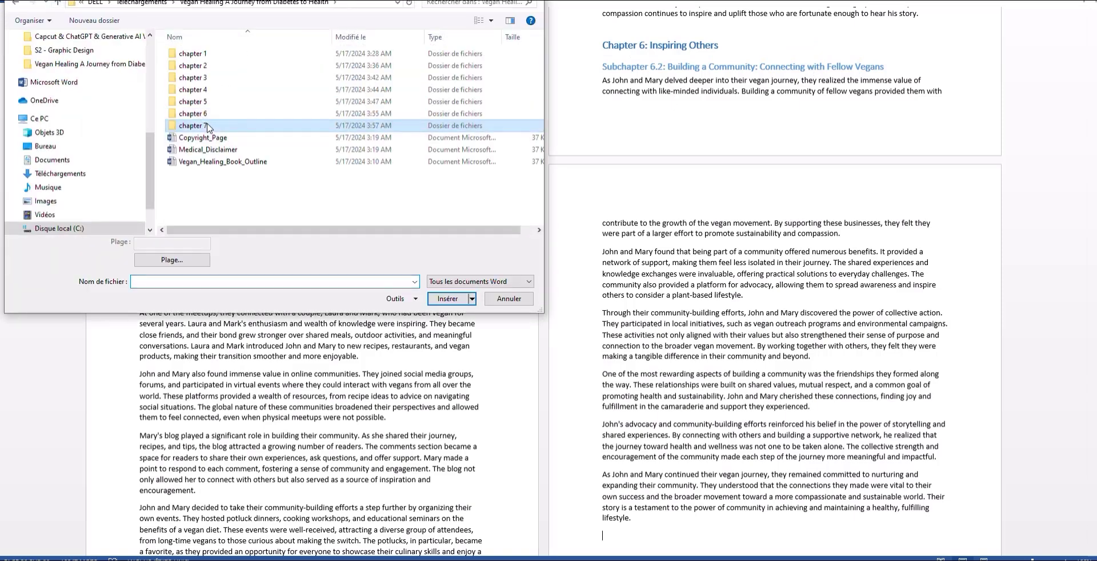
double_click(225, 123)
key("ctrl+a")
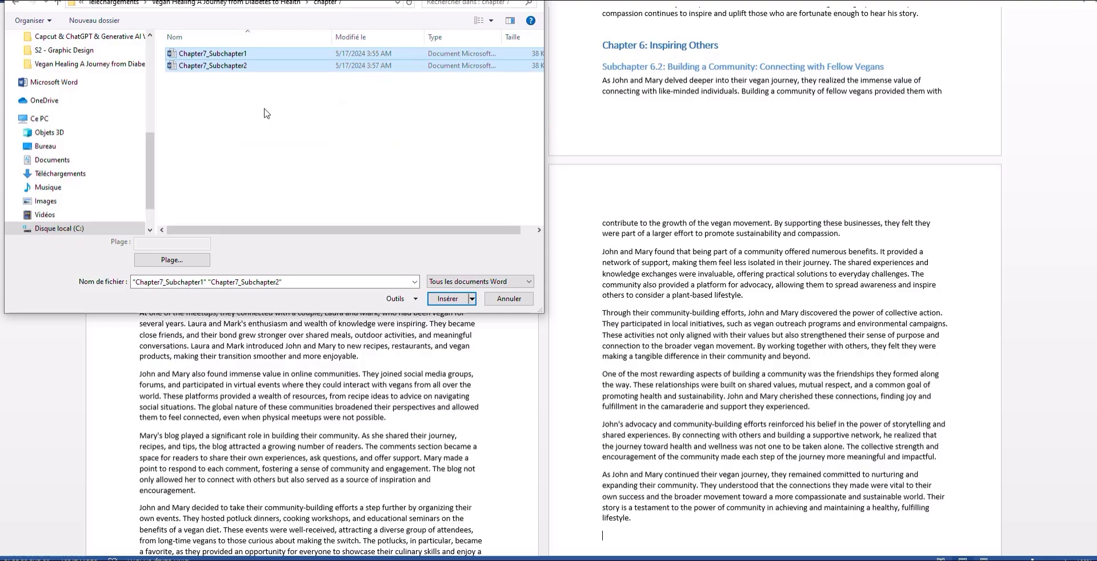
left_click(455, 295)
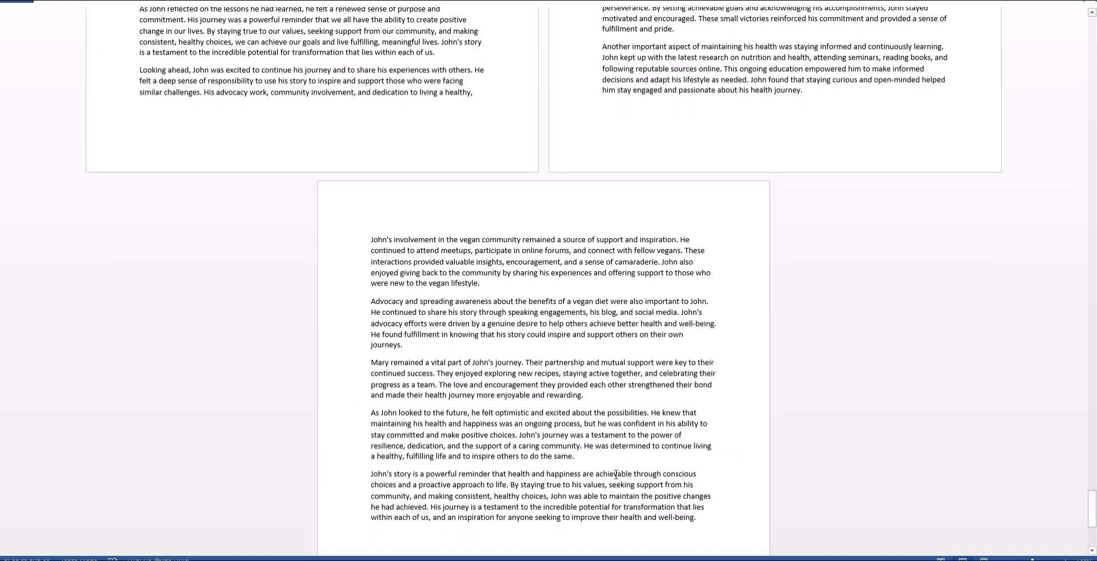
left_click_drag(1092, 506, 1094, 26)
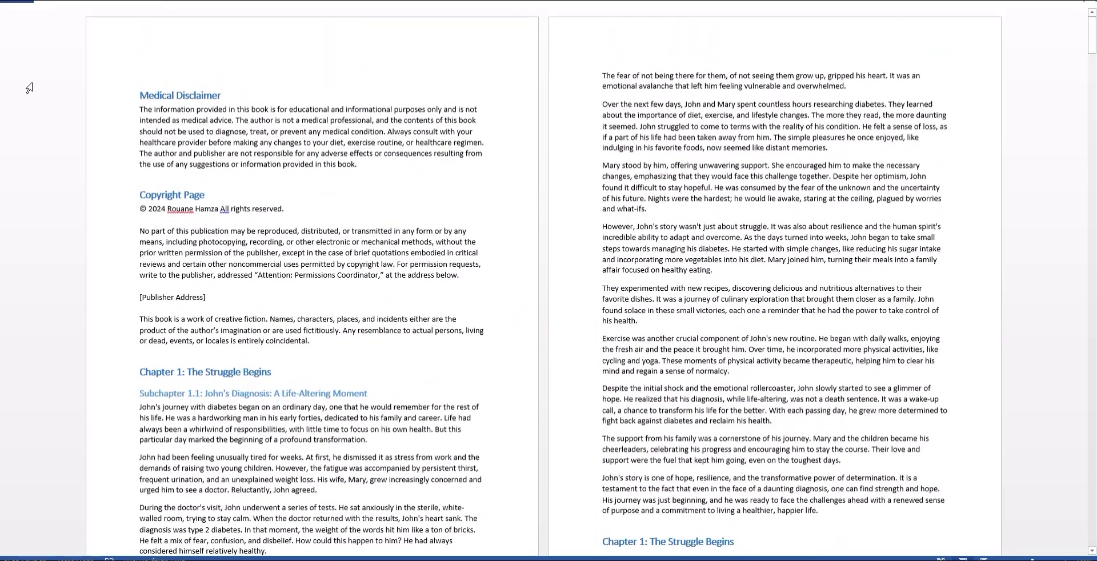
Try saving the manuscript to Downloads under the pasted book title, then dismiss the invalid-name error.
left_click(23, 3)
left_click(36, 111)
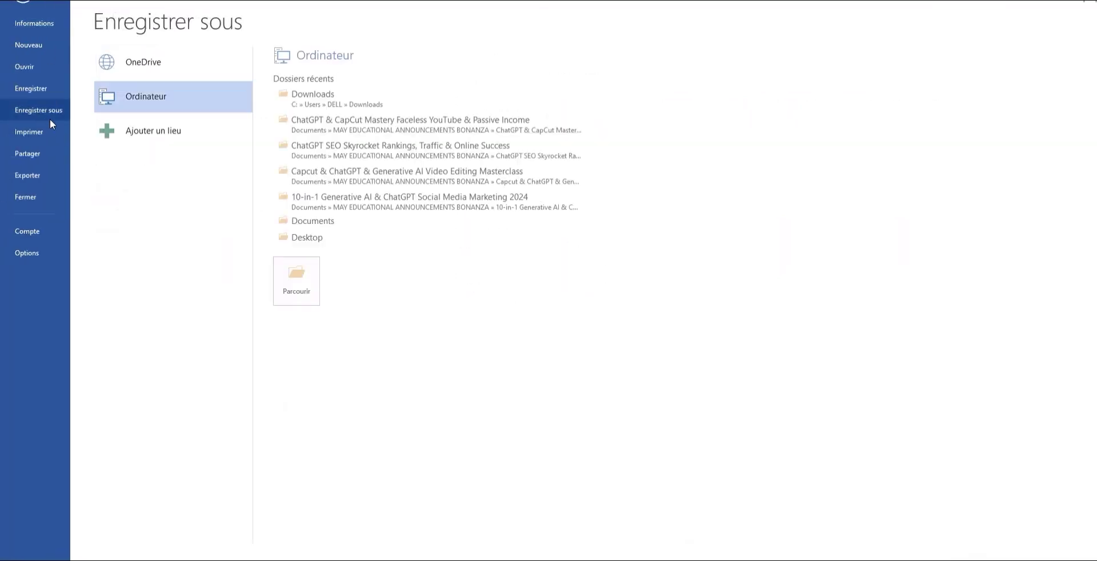
left_click(296, 280)
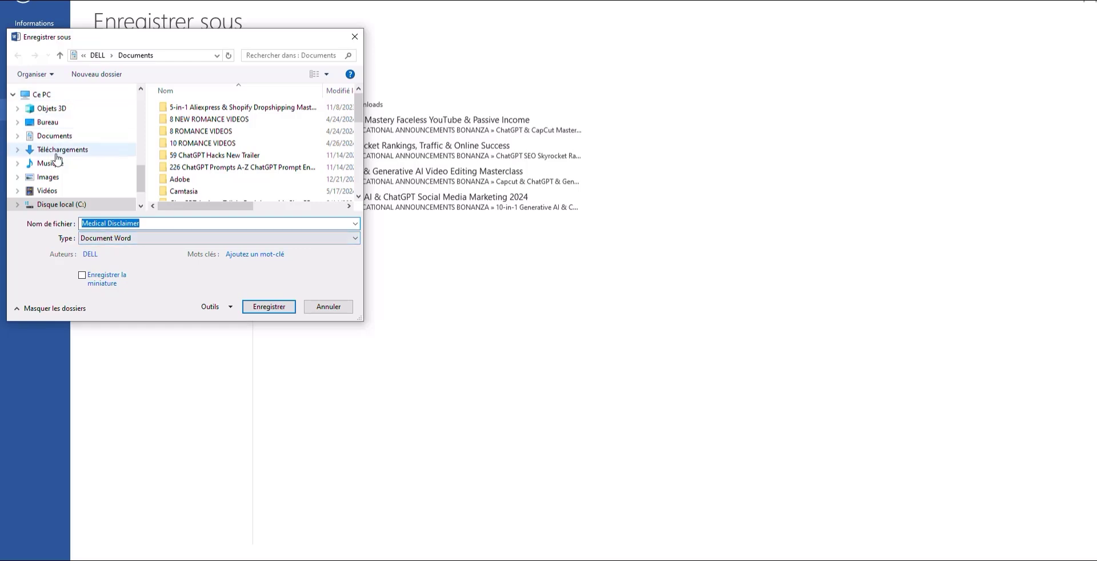
left_click(86, 151)
type("Vegan Healing: A Journey from Diabetes to Health")
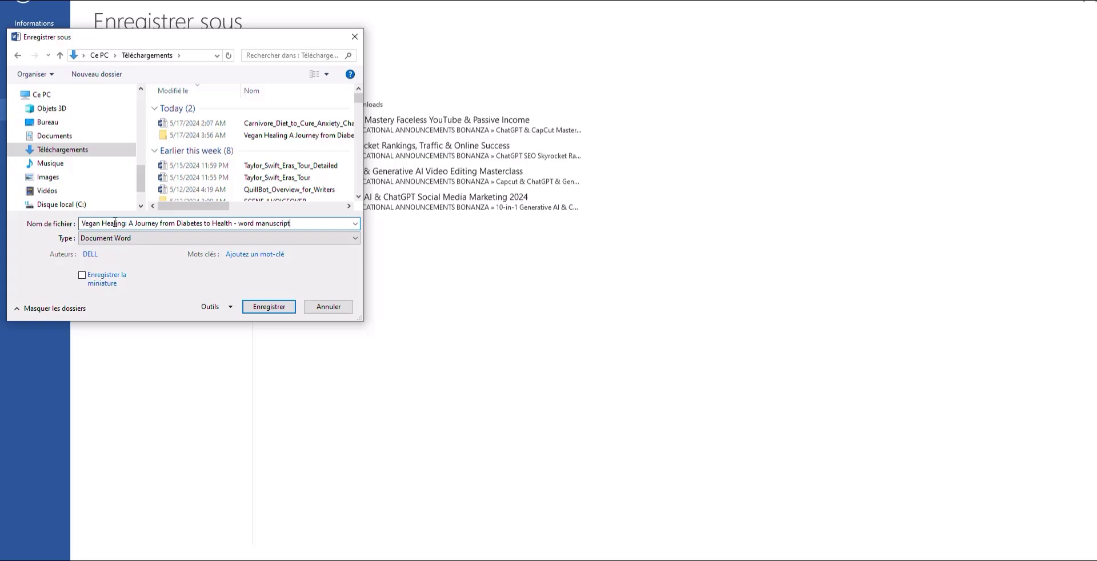
key("Return")
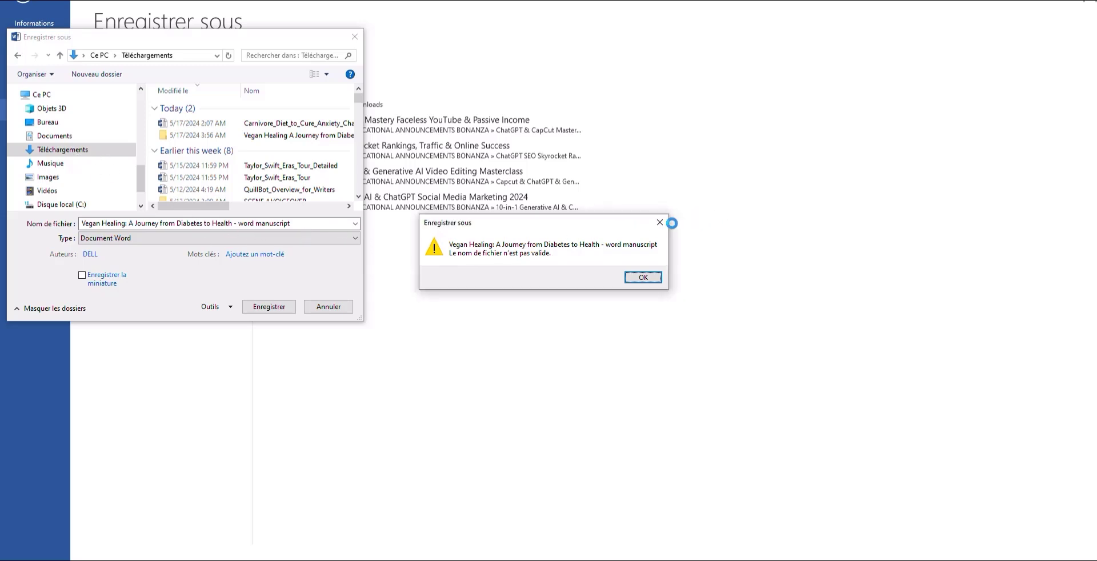
key("Return")
key("End")
left_click_drag(292, 224, 246, 223)
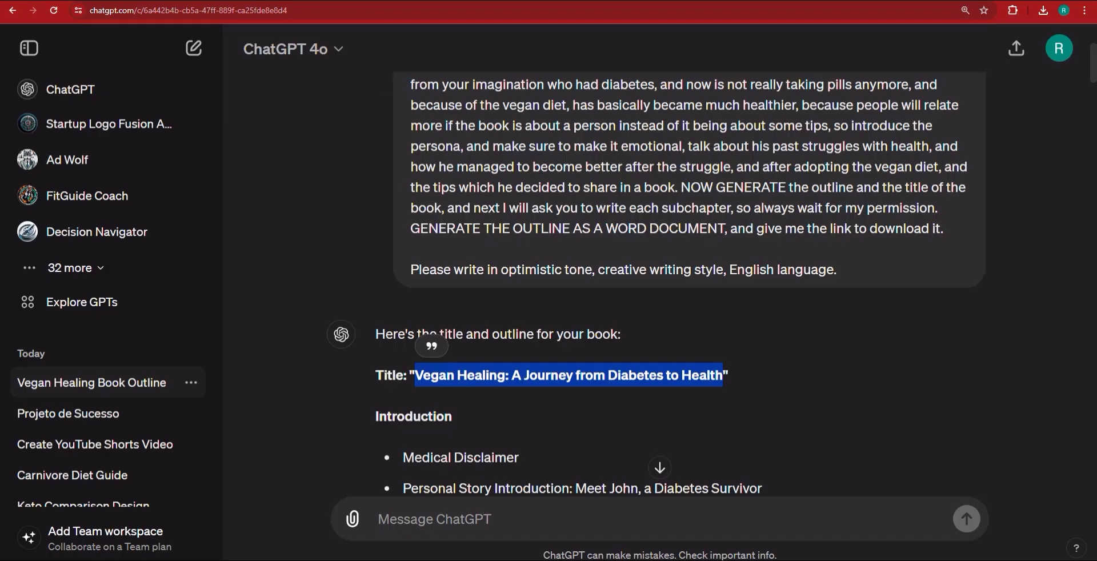
Create a blank Google Doc and upload 'Vegan Healing A Journey from Diabetes to Health' from Downloads.
left_click(343, 1)
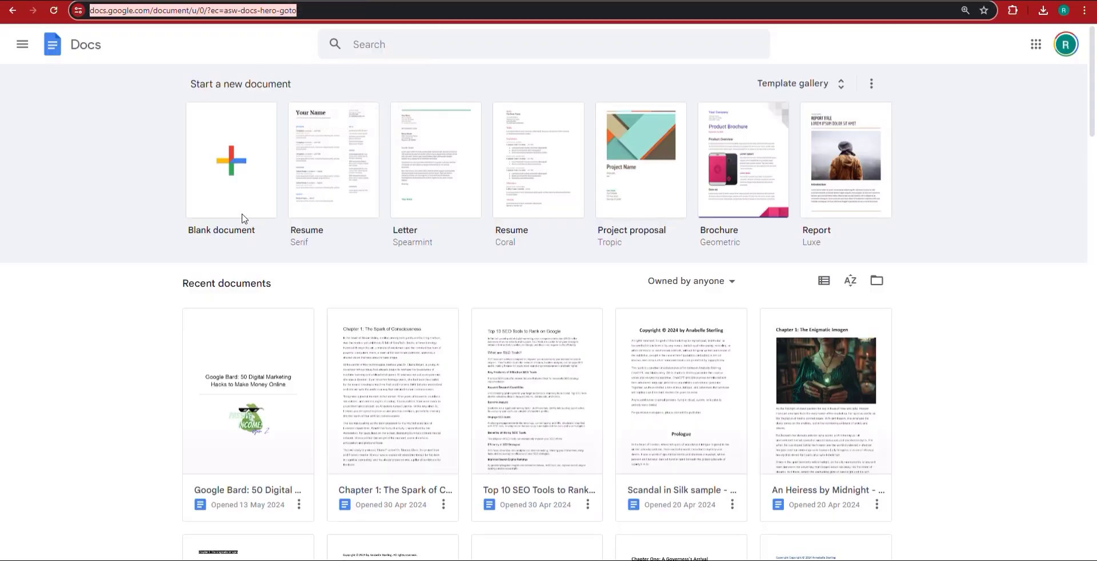
left_click(230, 163)
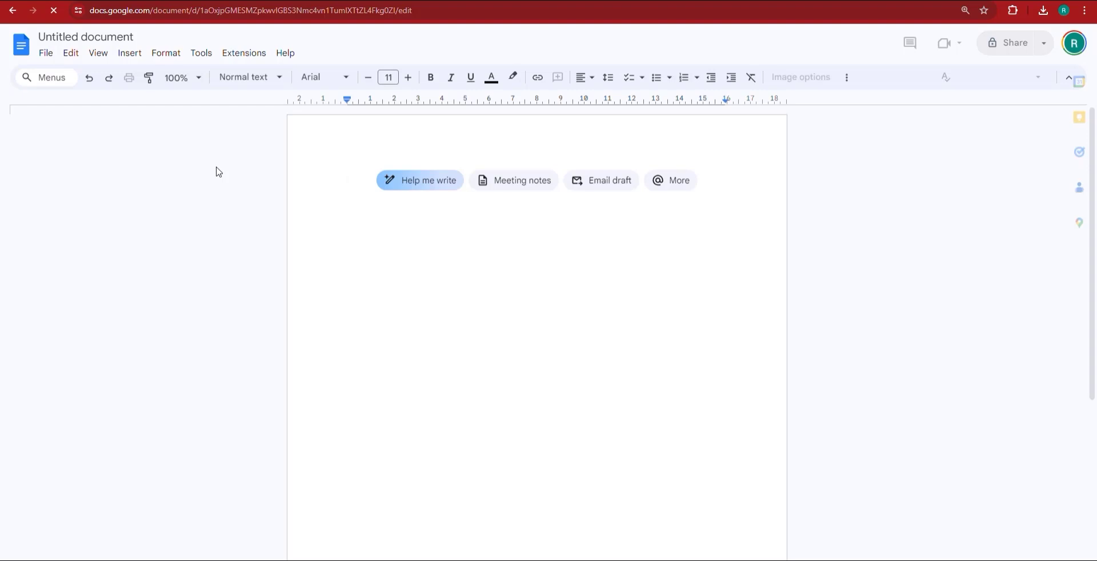
left_click(45, 55)
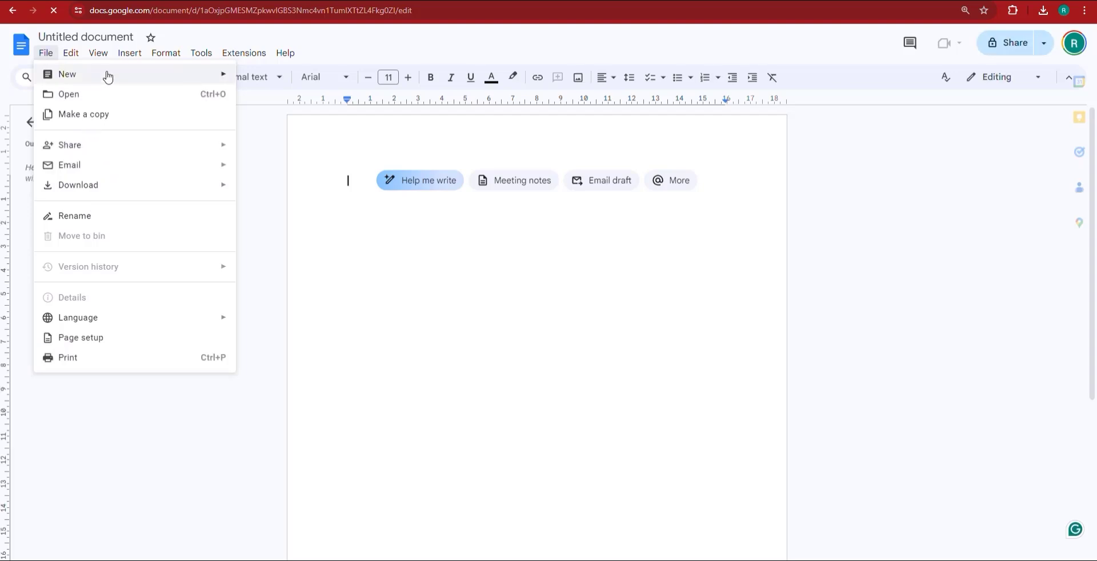
mouse_move(108, 75)
left_click(286, 98)
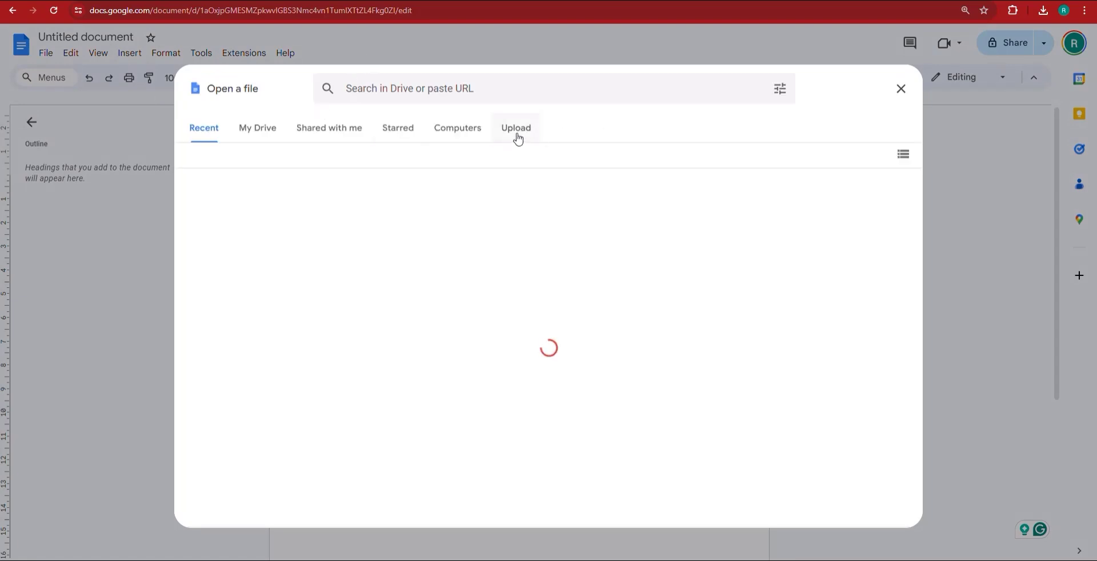
left_click(518, 139)
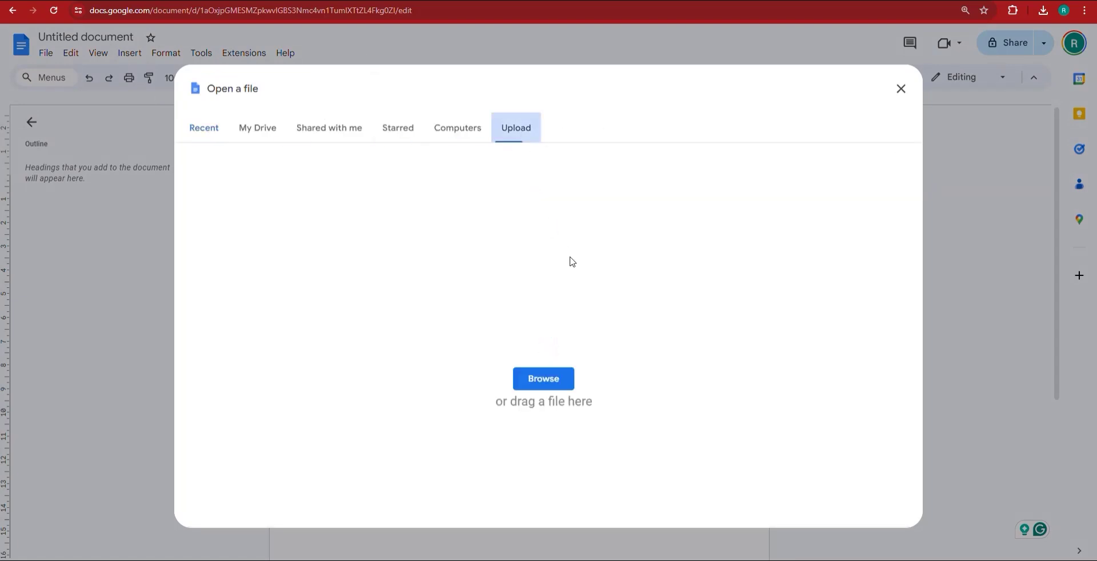
left_click(548, 372)
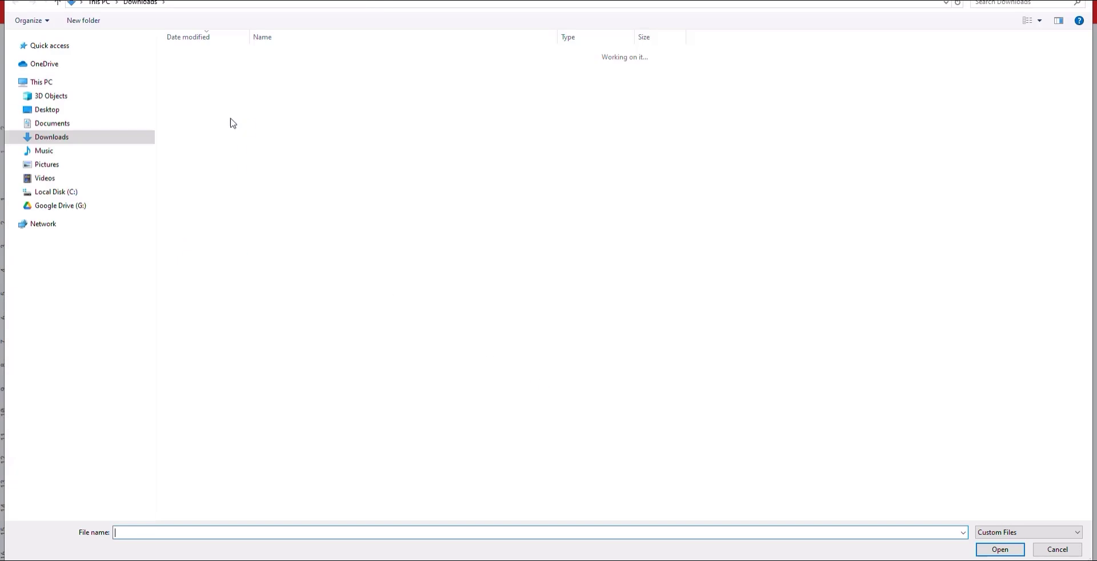
double_click(297, 70)
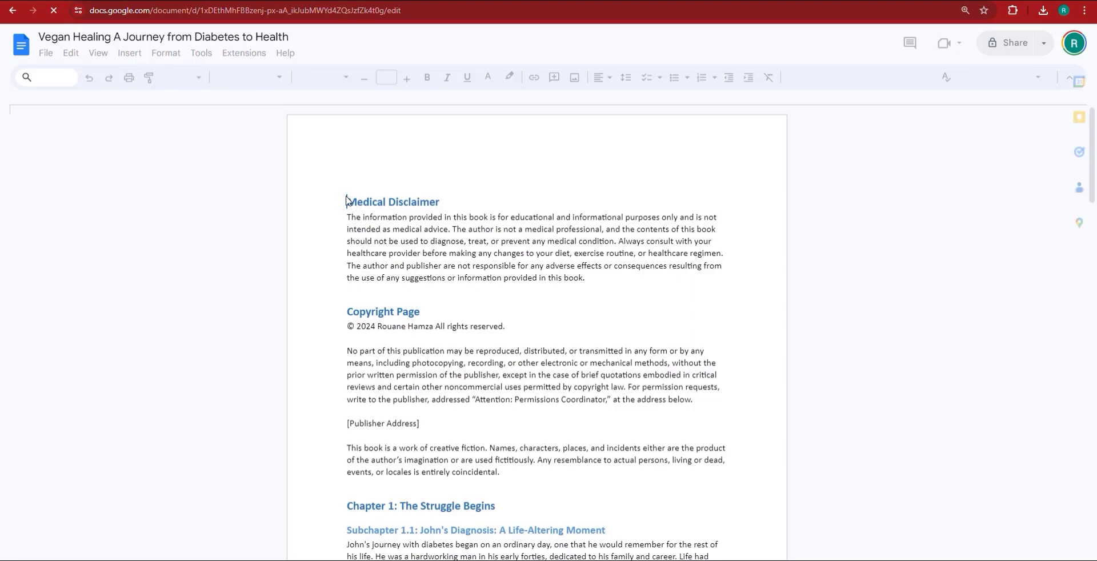
Select all the manuscript text and set it to Arial, 12 pt.
scroll(367, 210, "down", 15)
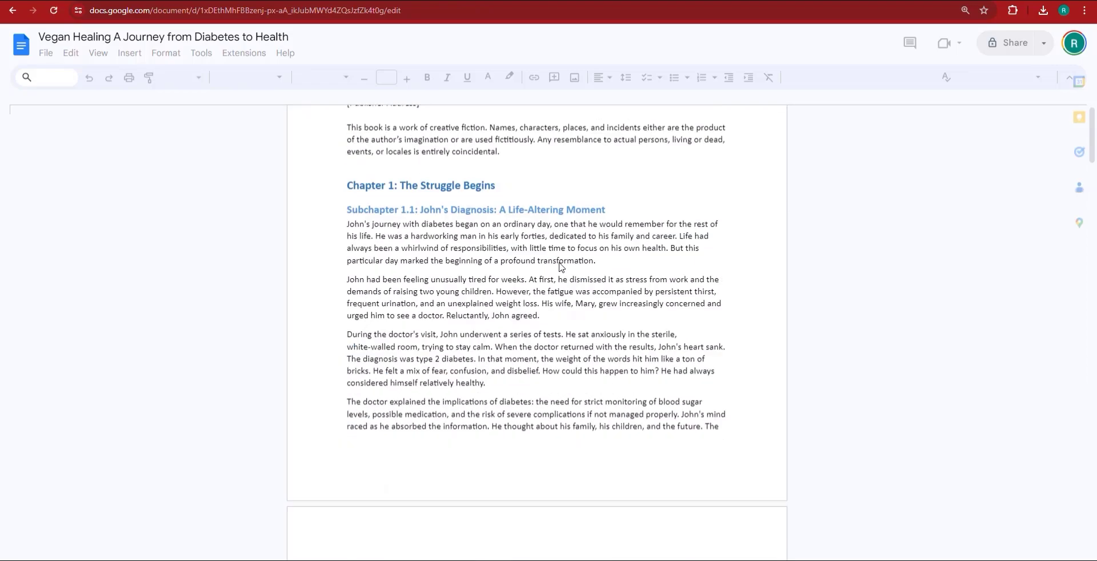
scroll(687, 391, "down", 15)
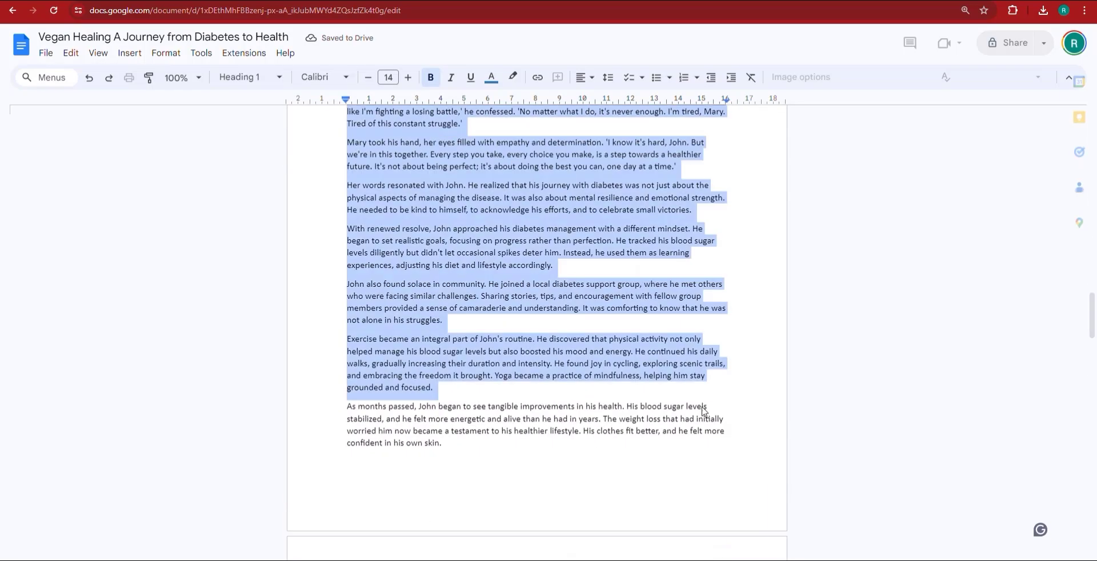
scroll(706, 472, "down", 10)
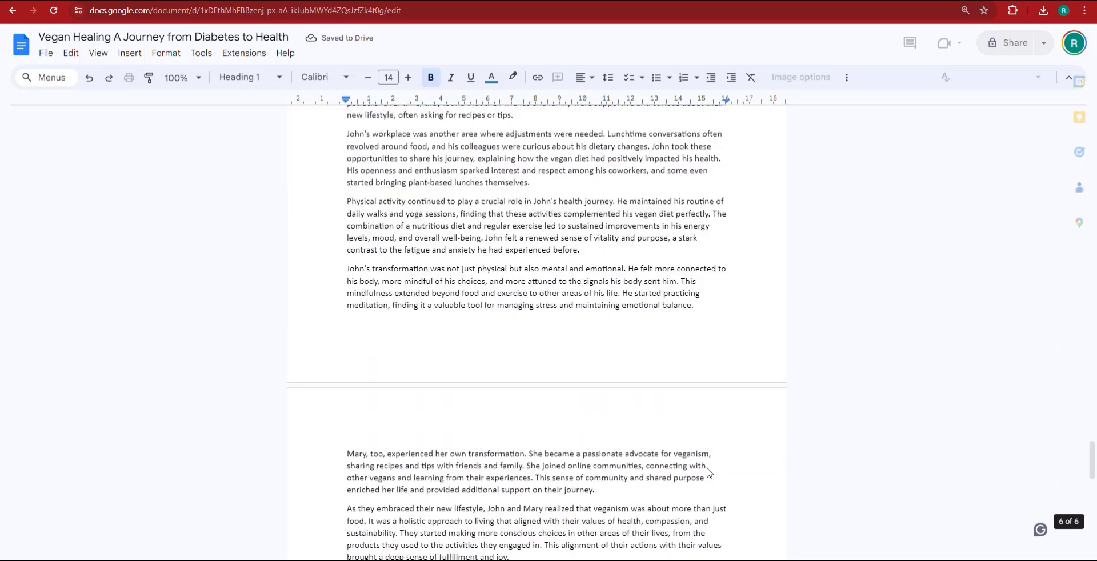
key("ctrl+a")
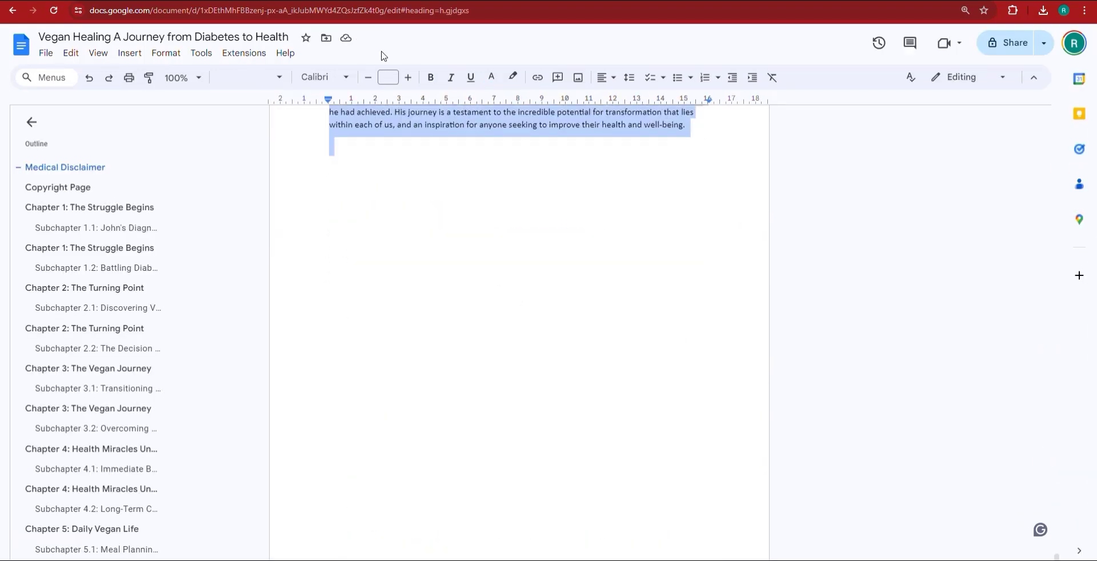
left_click(331, 78)
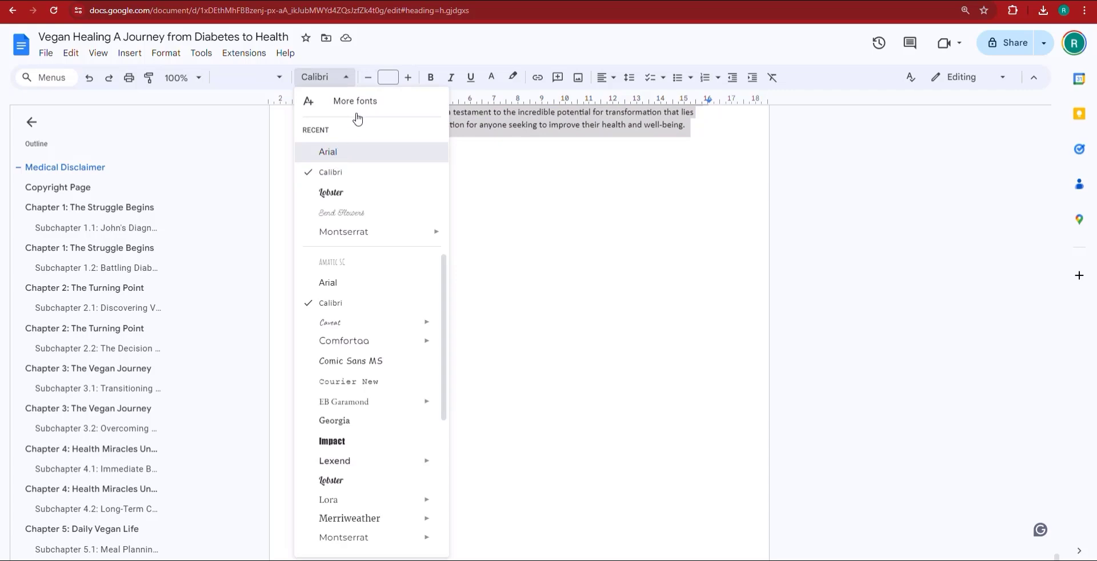
key("Return")
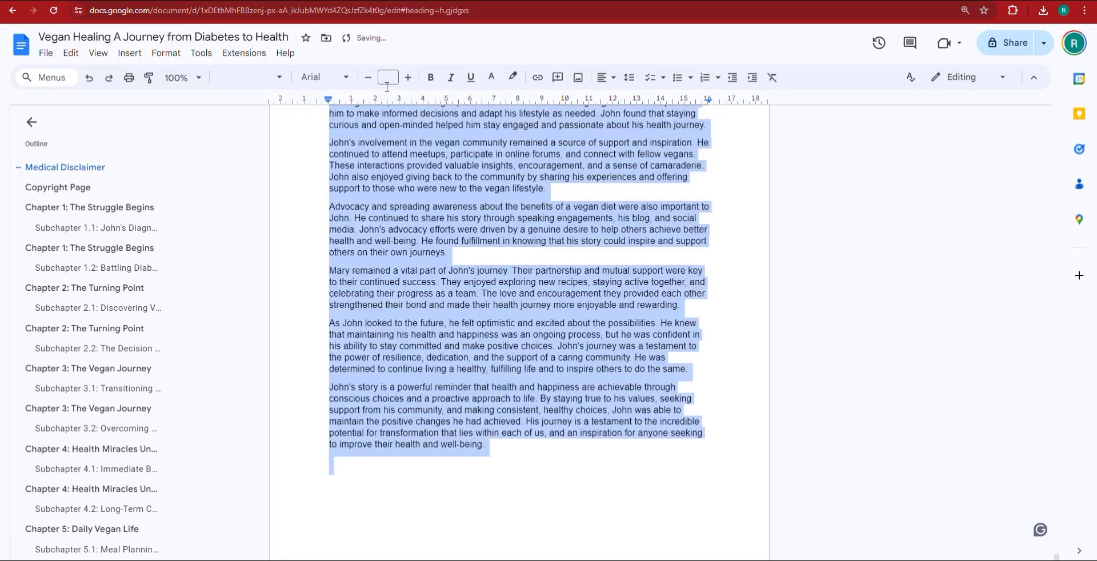
left_click(391, 78)
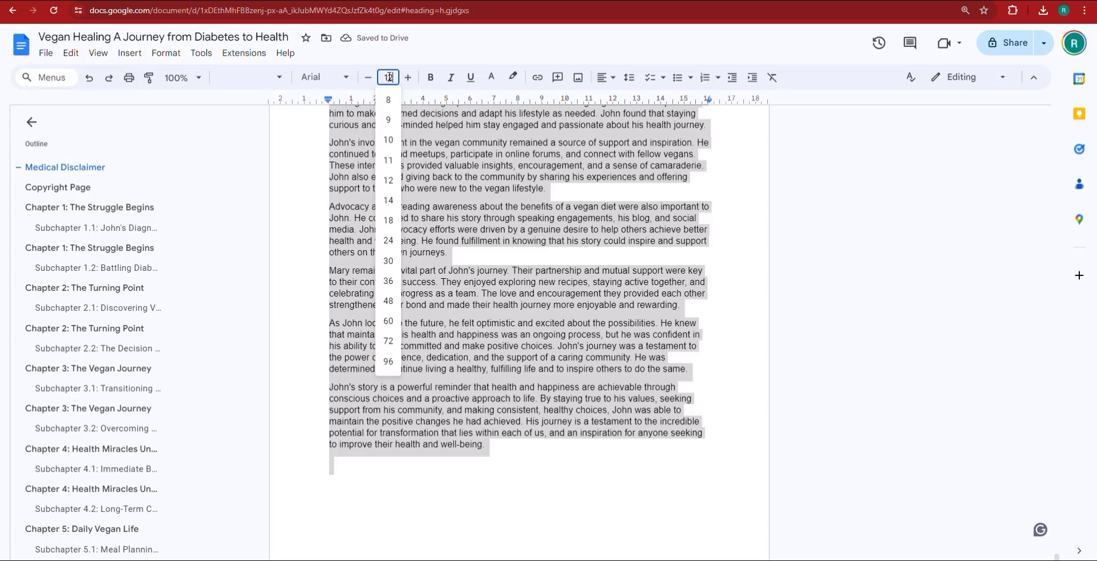
type("12")
key("Return")
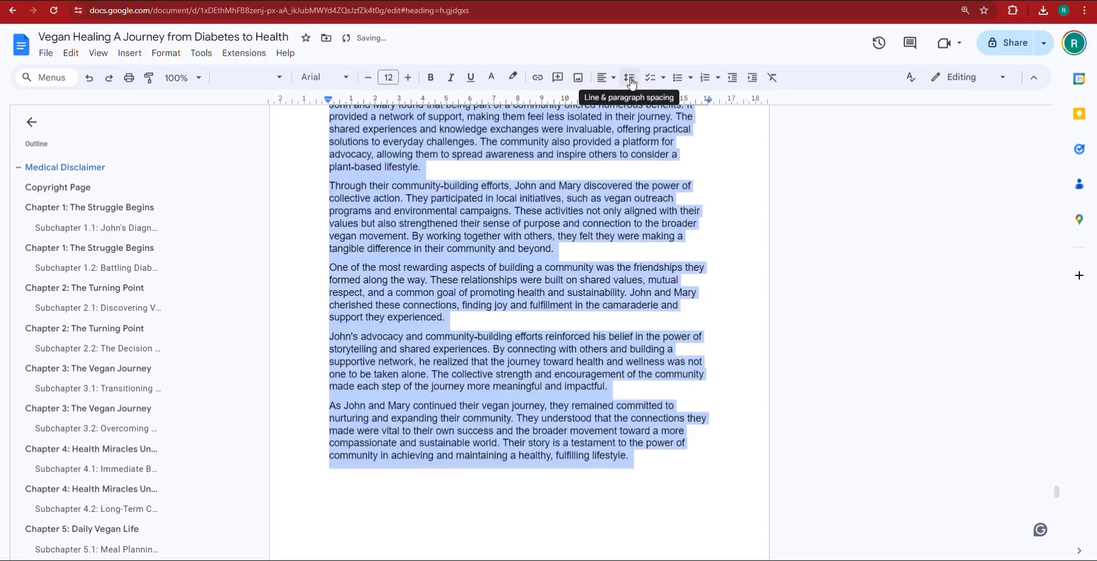
Set line spacing to 1.5 and add space before each paragraph.
left_click(631, 80)
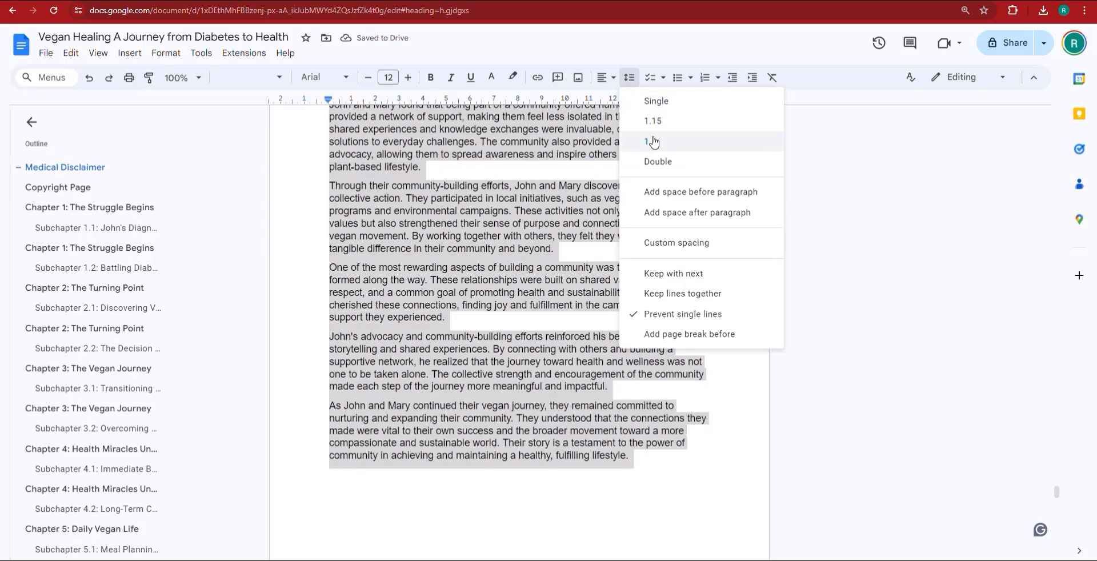
left_click(654, 141)
left_click(631, 81)
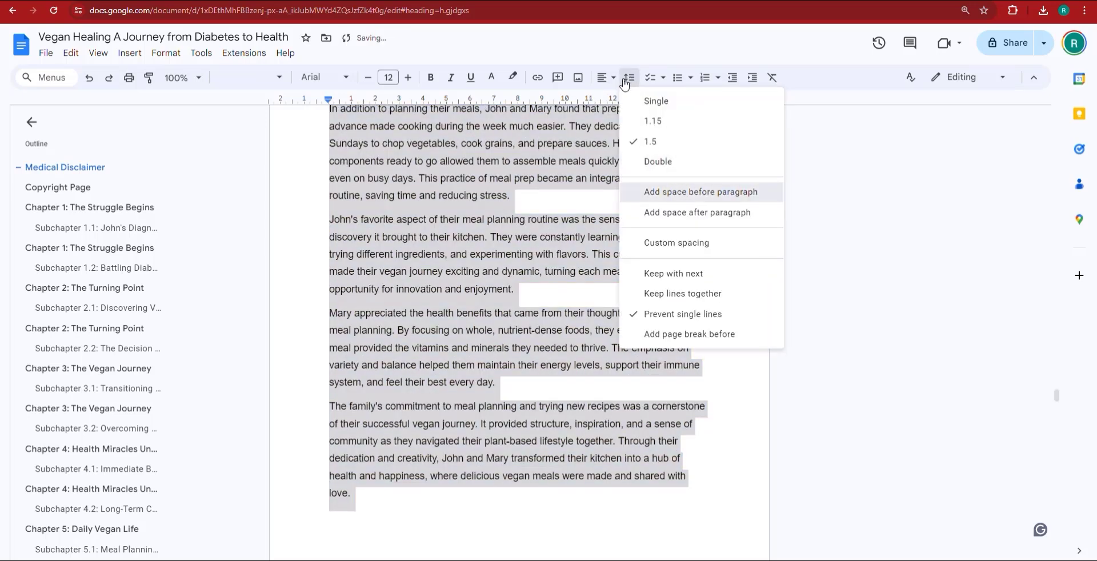
key("Return")
left_click(629, 79)
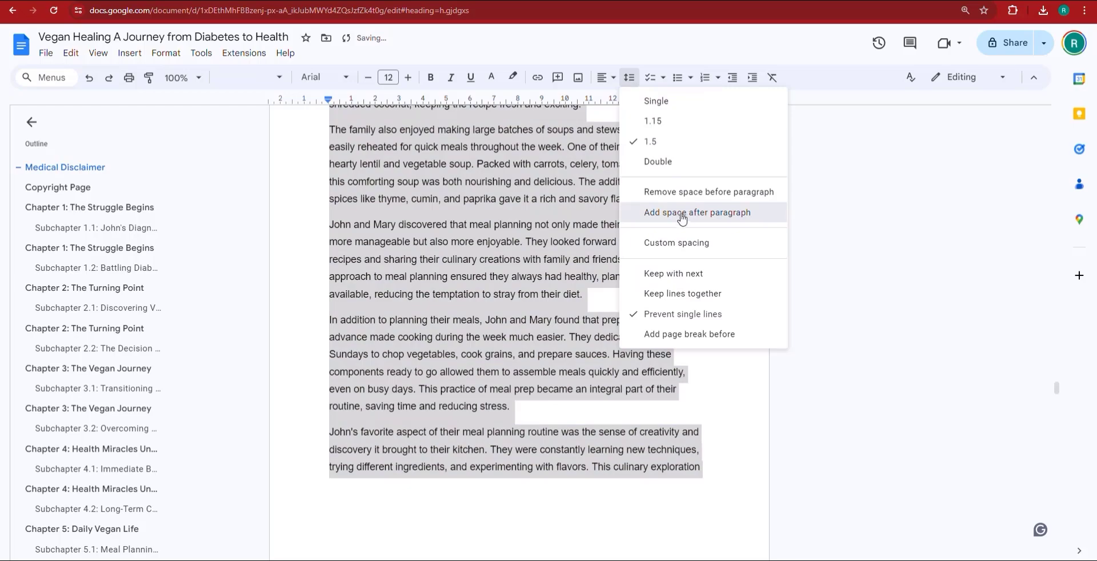
left_click(562, 255)
scroll(631, 211, "up", 20)
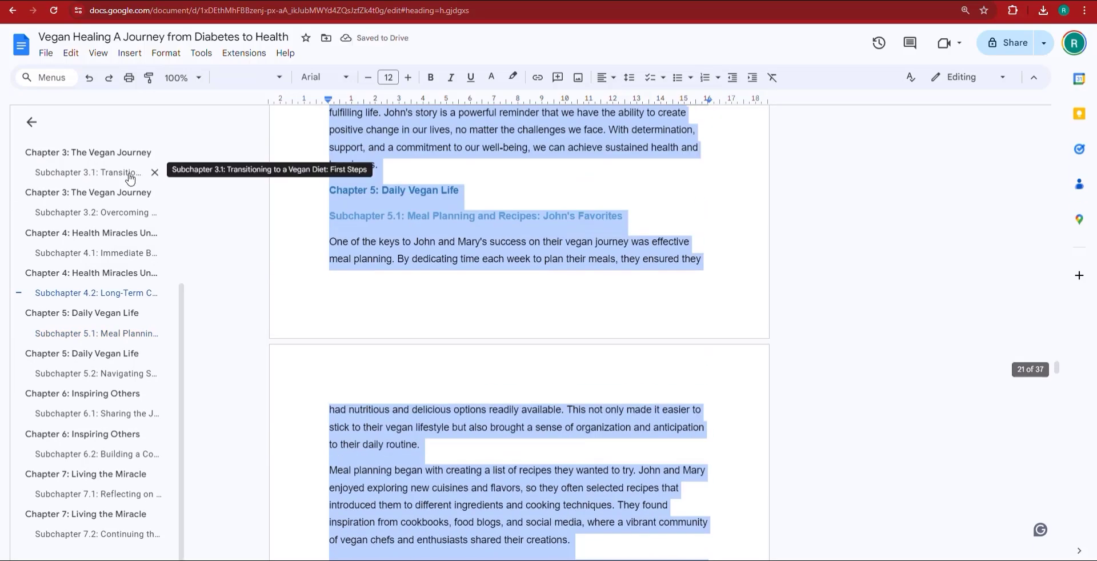
scroll(445, 222, "up", 10)
scroll(445, 221, "up", 10)
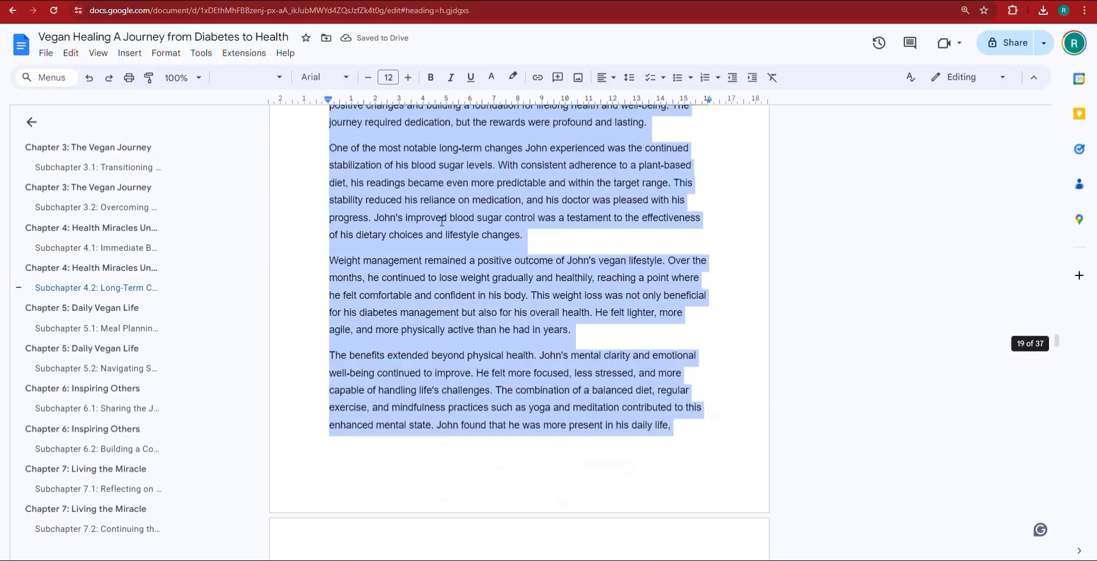
scroll(110, 189, "up", 5)
scroll(486, 220, "up", 15)
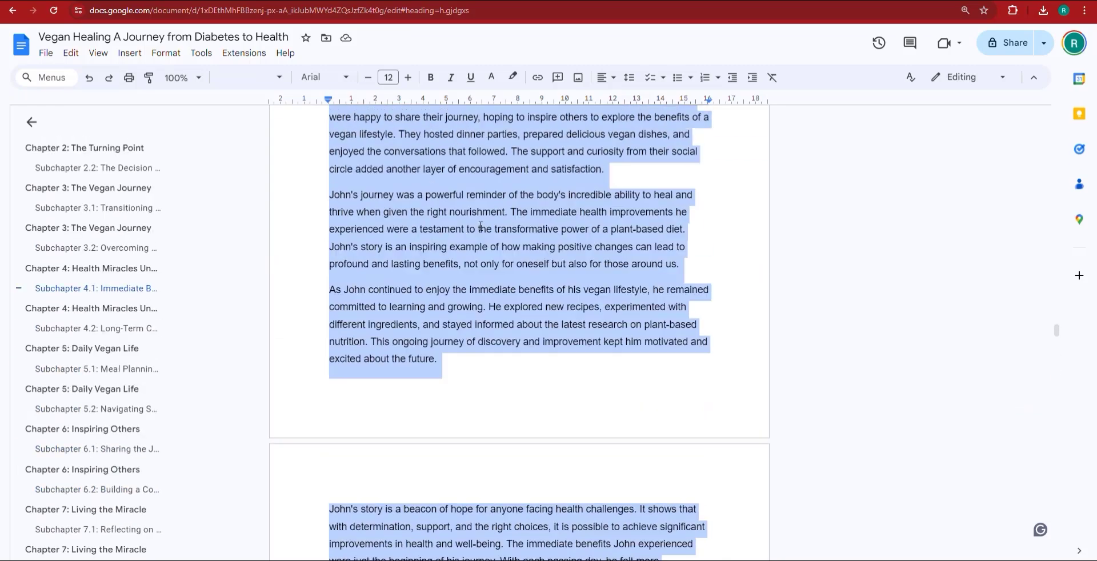
scroll(493, 217, "up", 20)
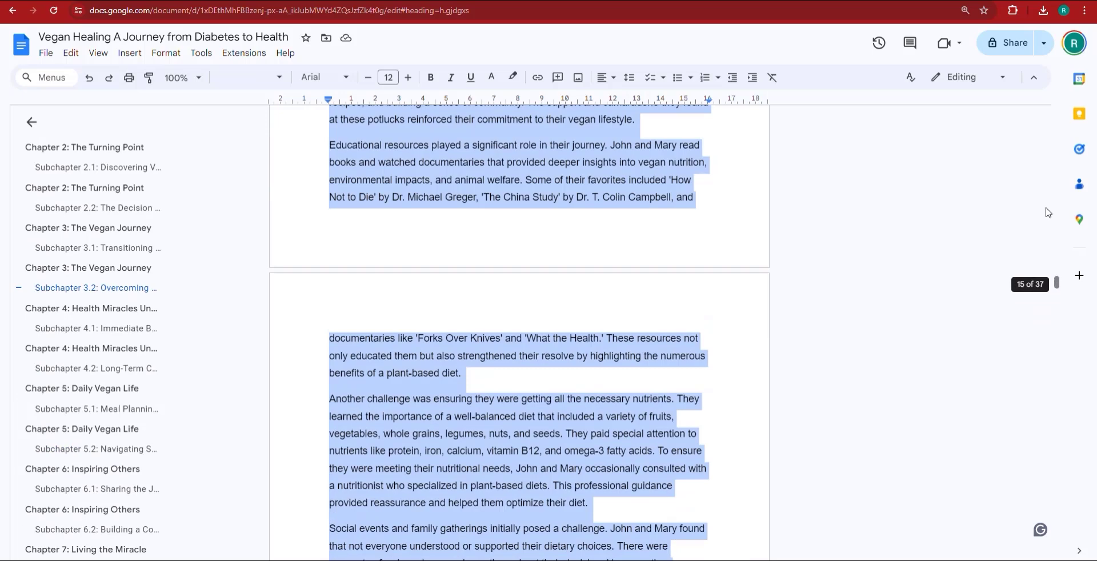
left_click_drag(1056, 284, 1056, 114)
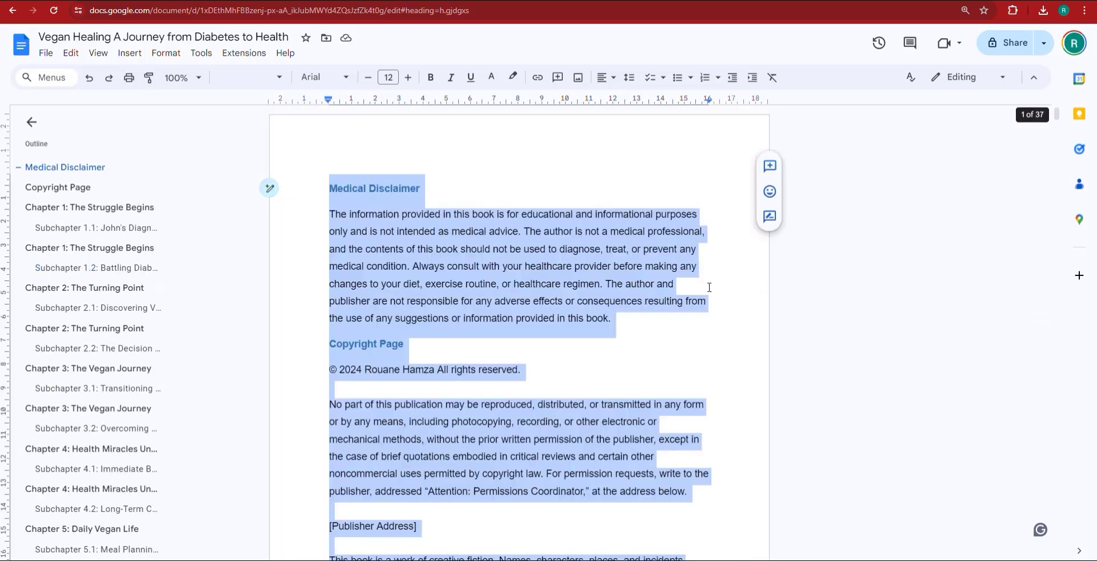
left_click(553, 213)
left_click(451, 188)
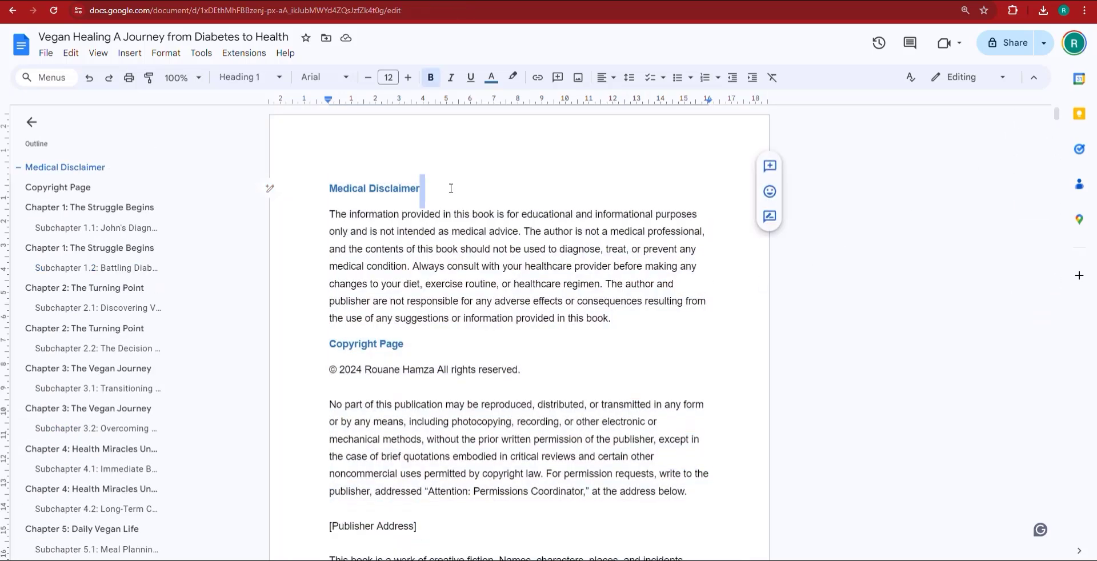
triple_click(451, 188)
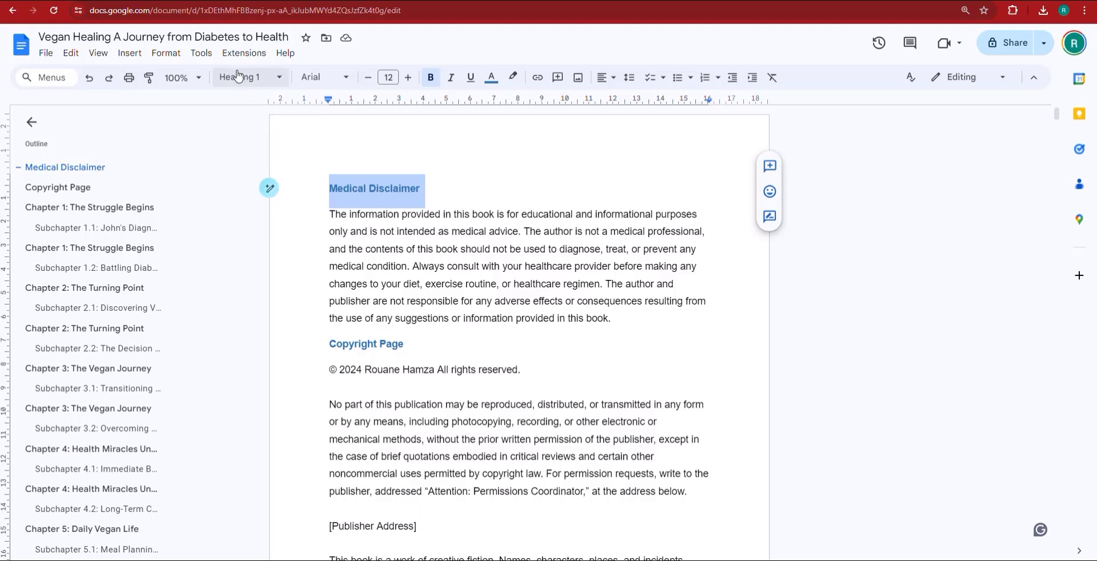
triple_click(415, 348)
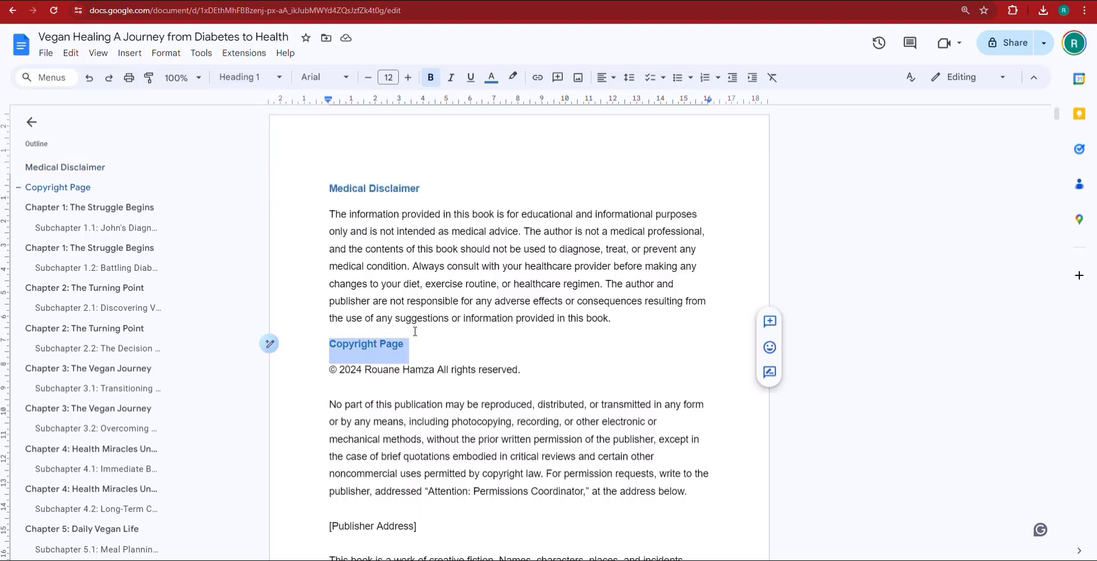
scroll(416, 348, "down", 2)
scroll(392, 418, "down", 2)
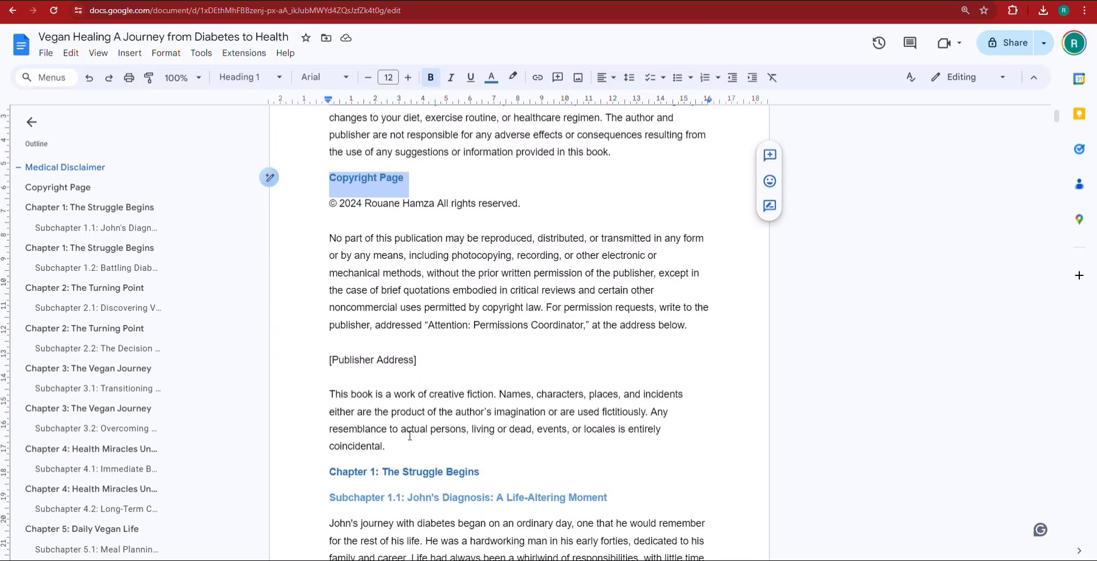
triple_click(506, 406)
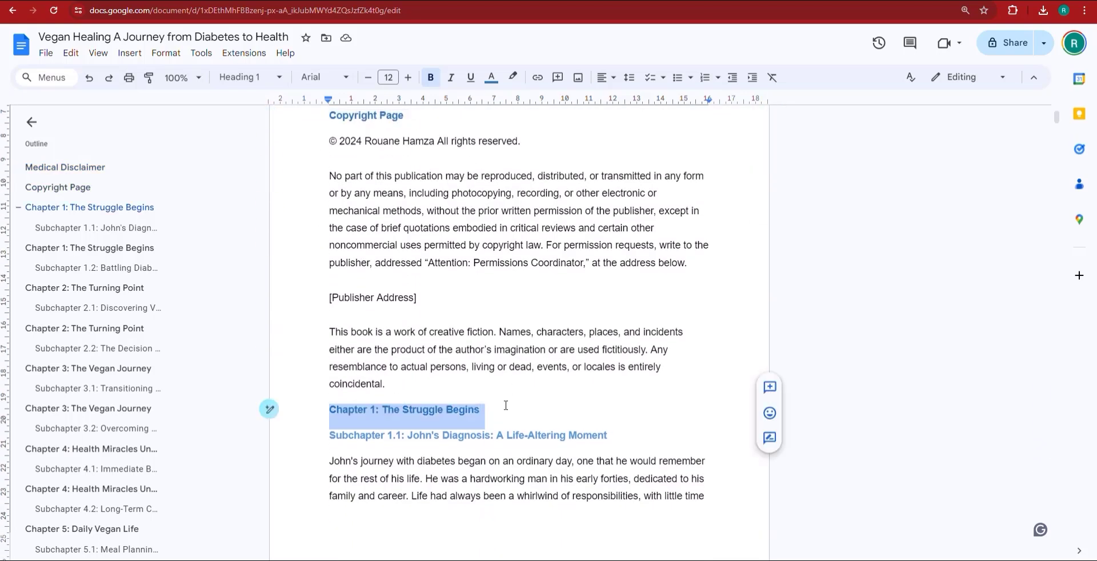
triple_click(619, 436)
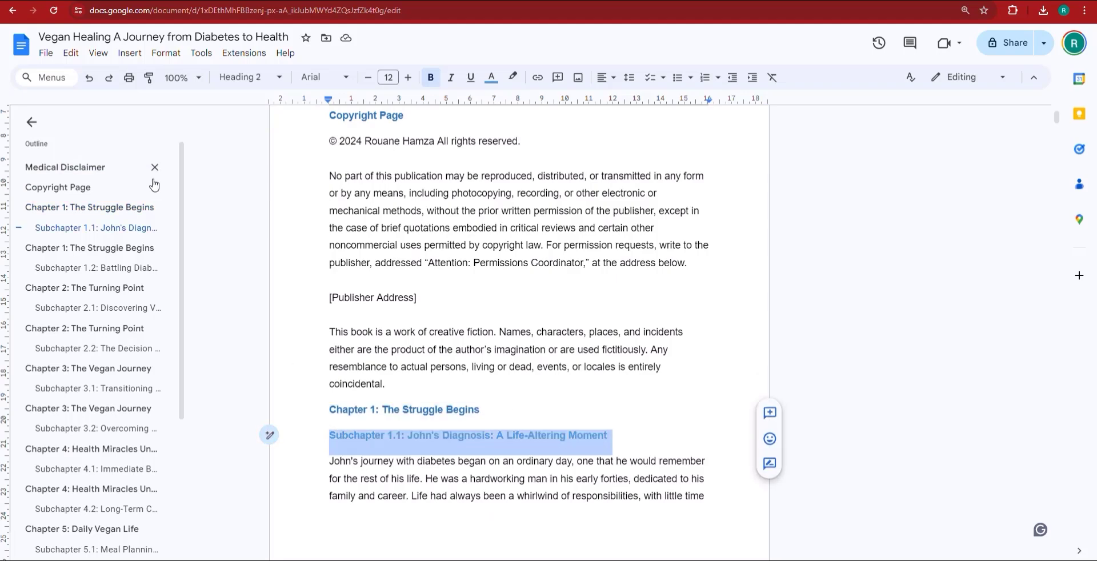
left_click(504, 258)
scroll(506, 269, "up", 4)
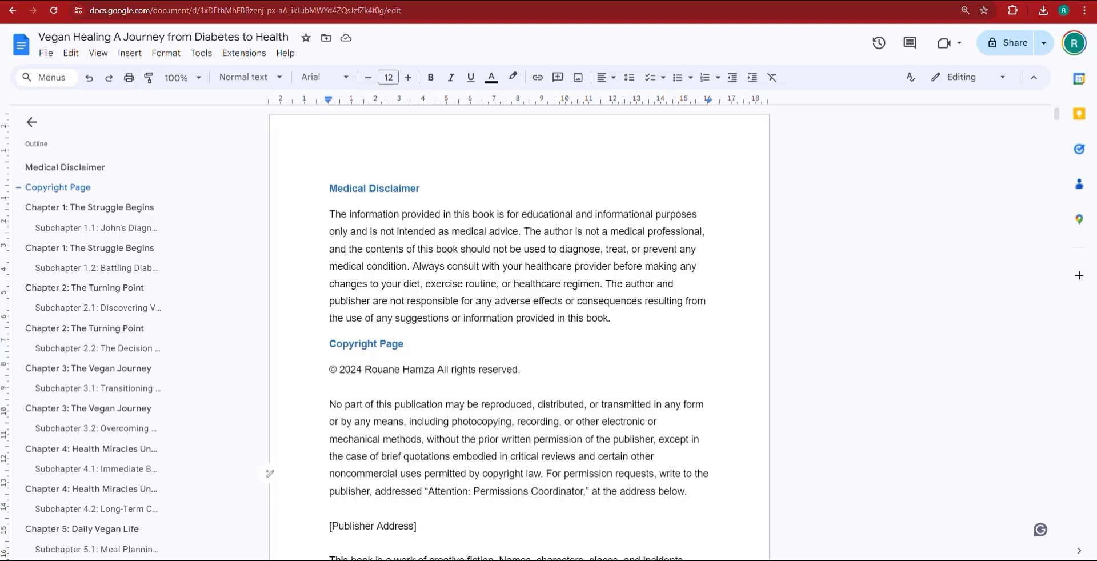
Search Google for 'kindle create app', view the KDP help result, and return to the results.
key("ctrl+t")
type("google.com")
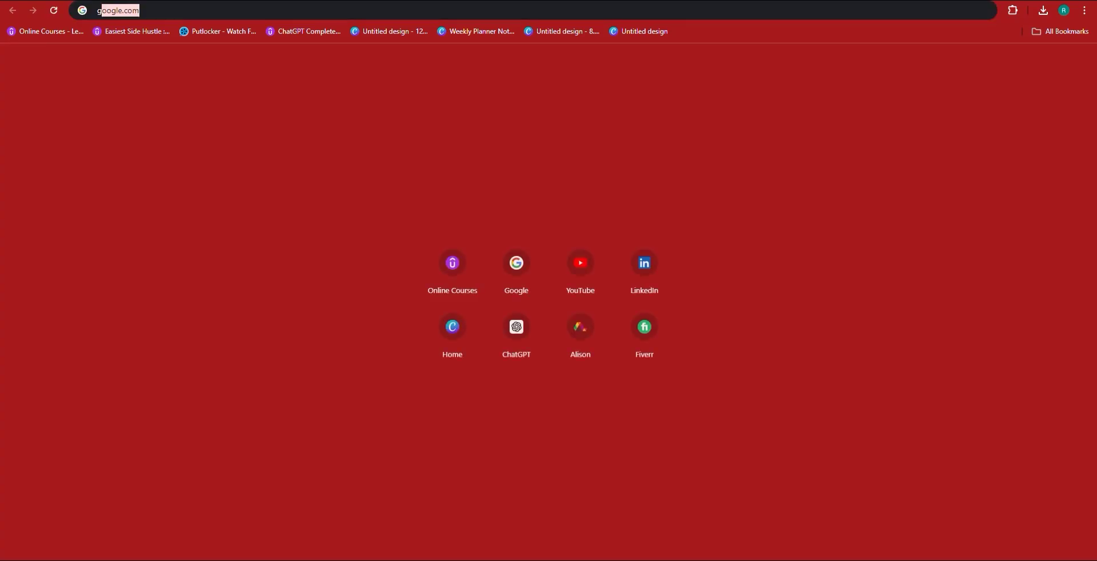
key("Return")
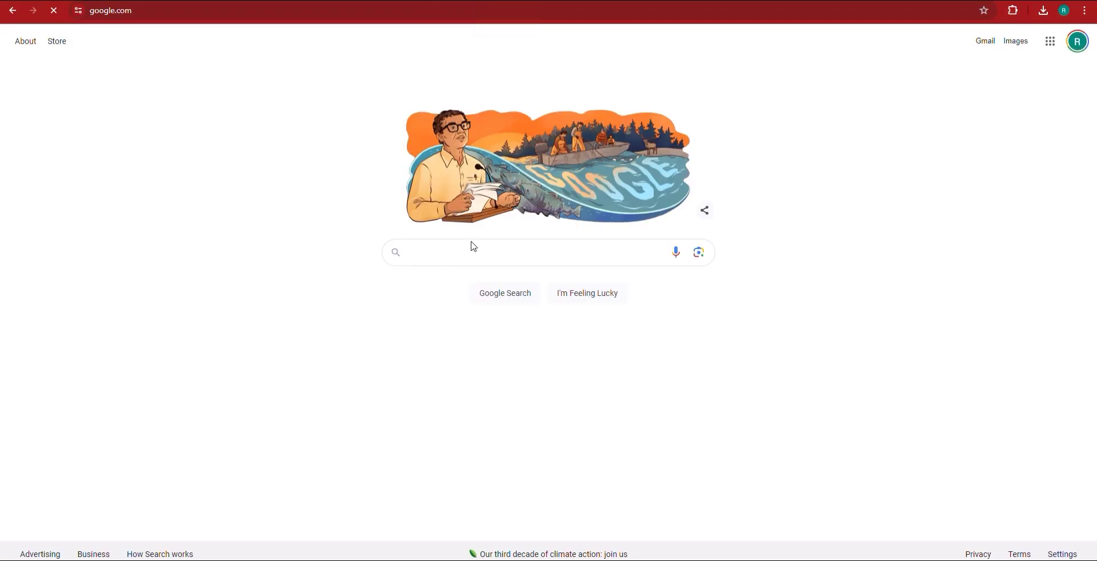
left_click(472, 258)
type("kind")
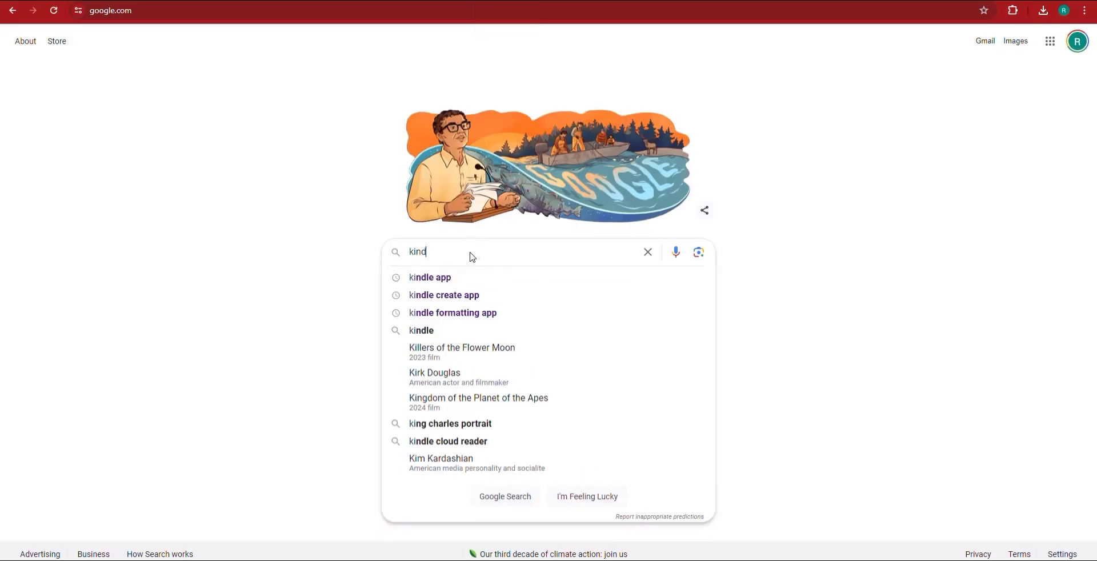
type("le create app")
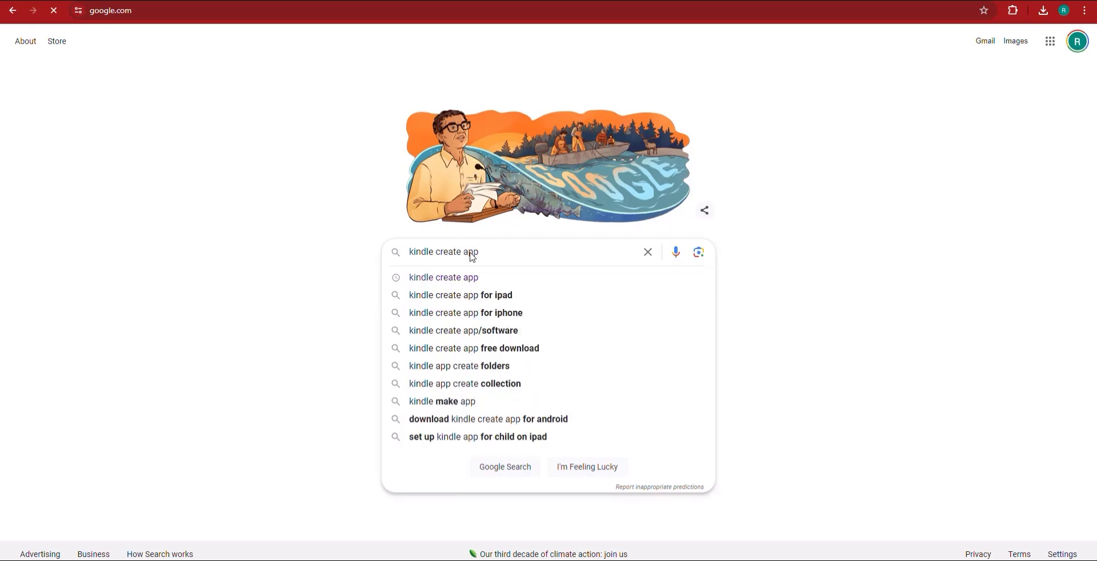
key("Return")
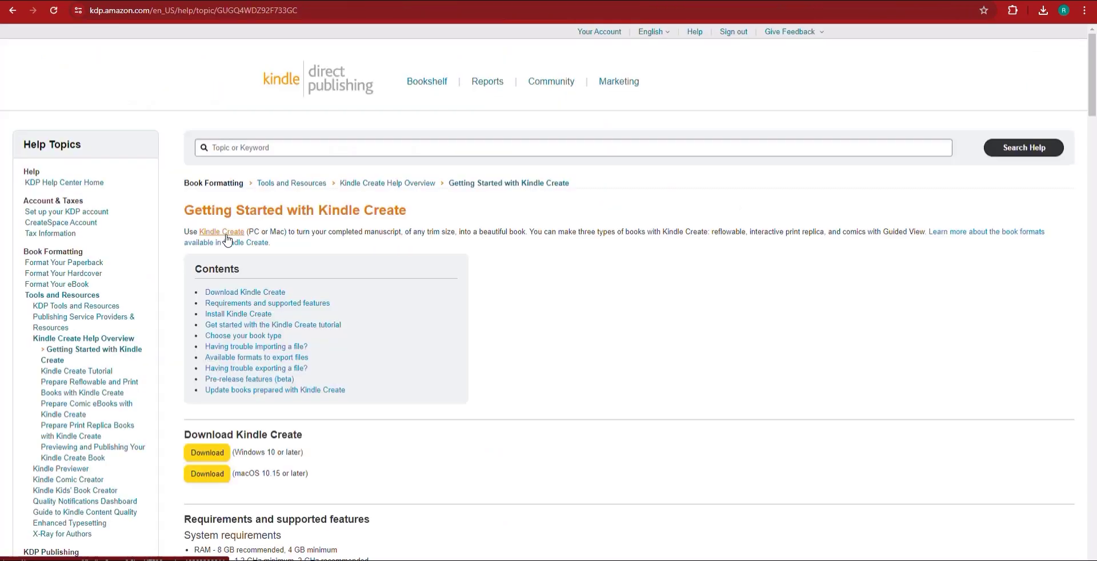
scroll(430, 268, "down", 4)
scroll(262, 186, "up", 2)
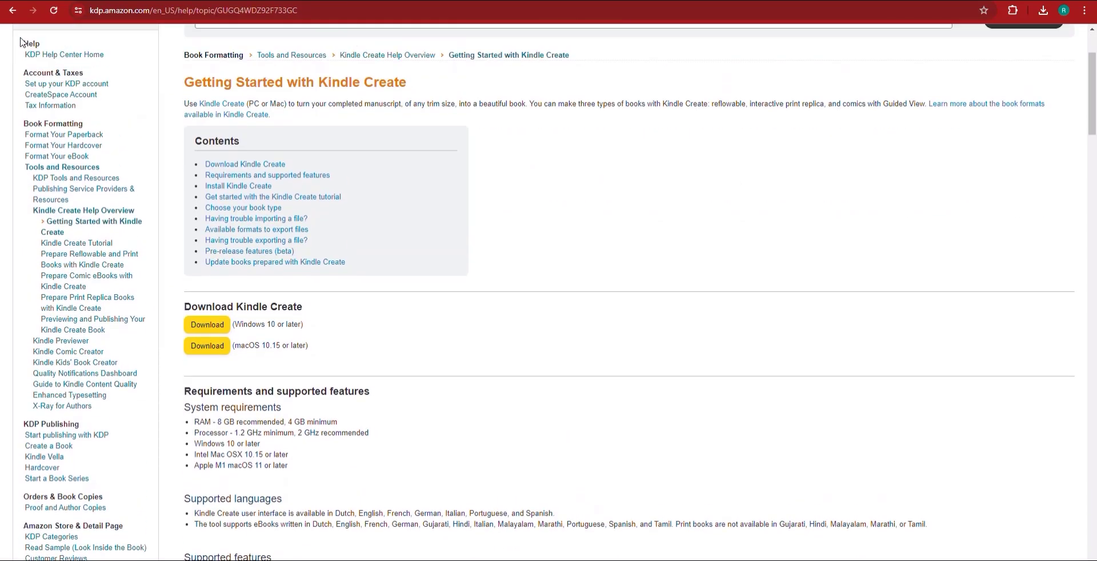
left_click(8, 12)
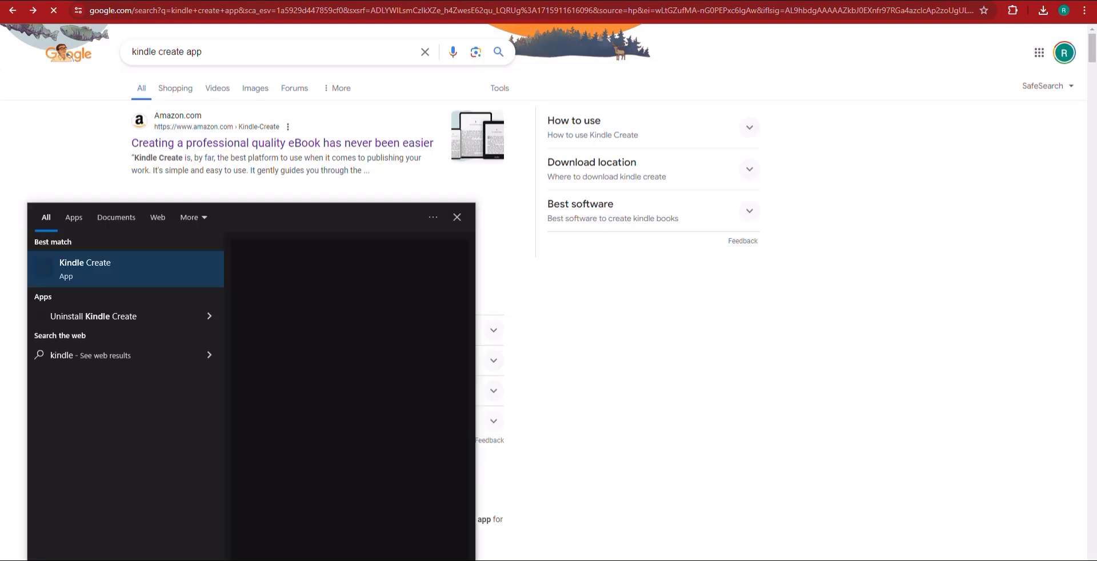
Launch Kindle Create from the 'kindle' best match in the Start menu search.
left_click(74, 269)
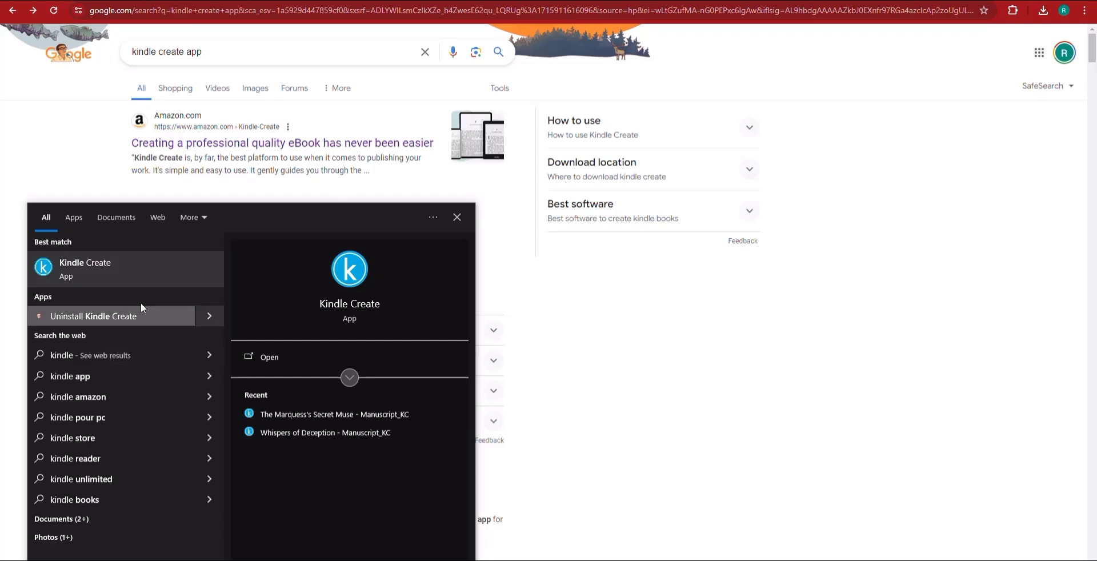
left_click(266, 359)
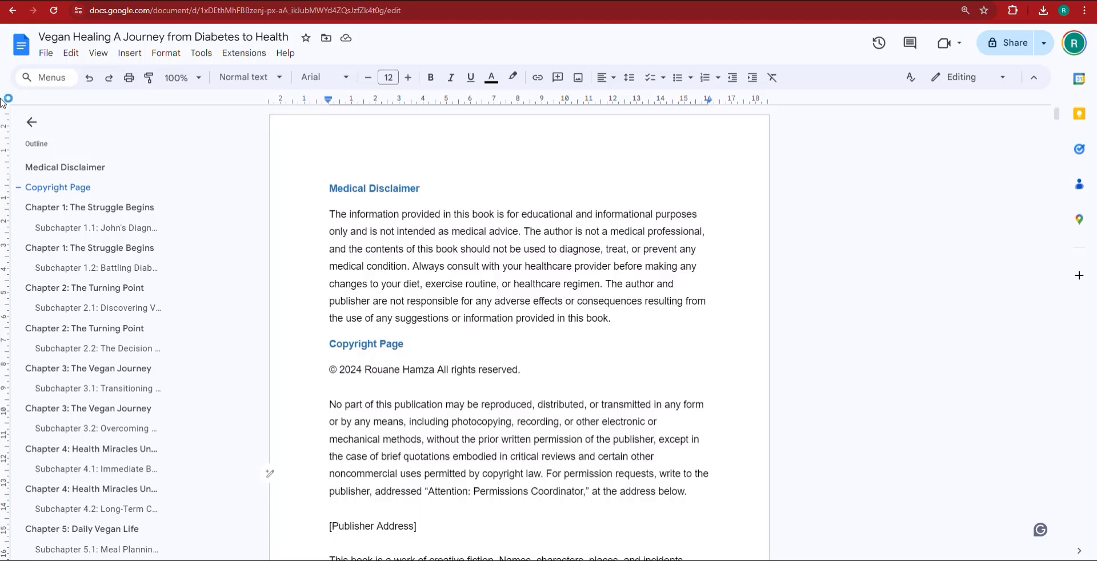
Append ' - DOC FORMAT' to the Google Docs manuscript title.
left_click(45, 56)
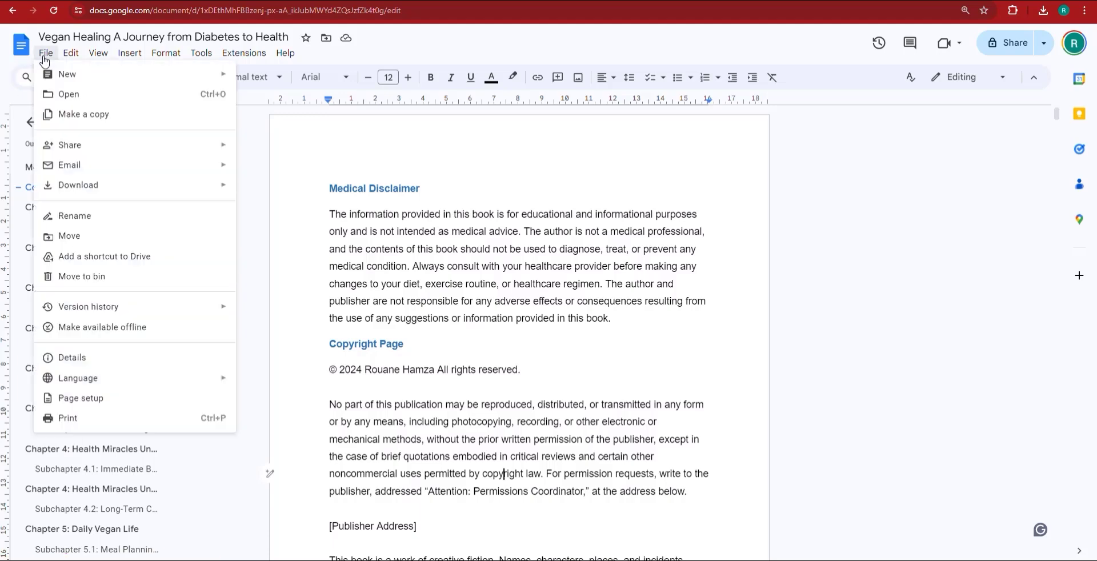
left_click(298, 41)
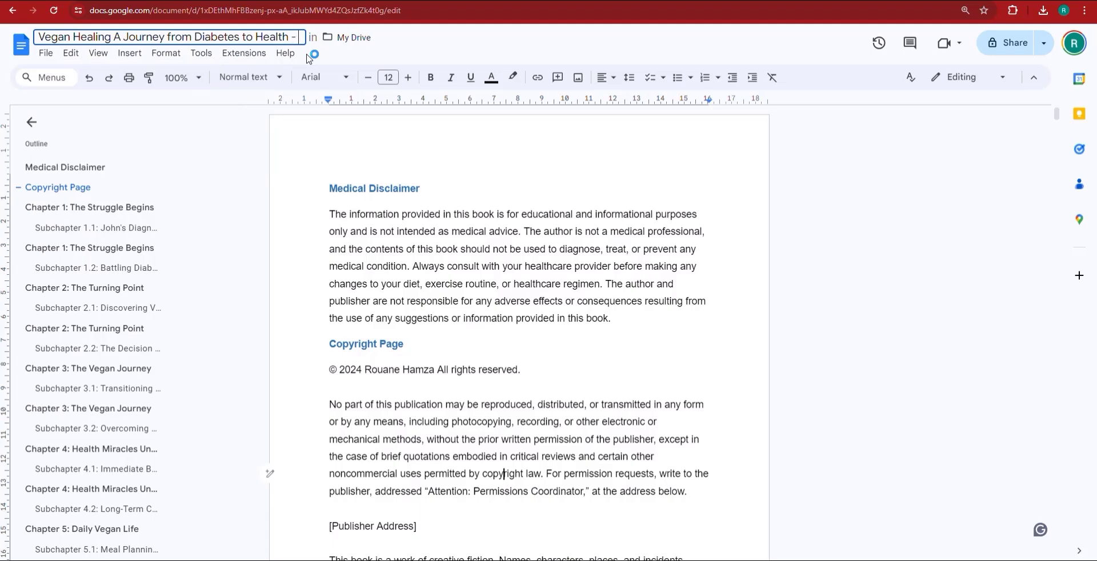
type("DOC")
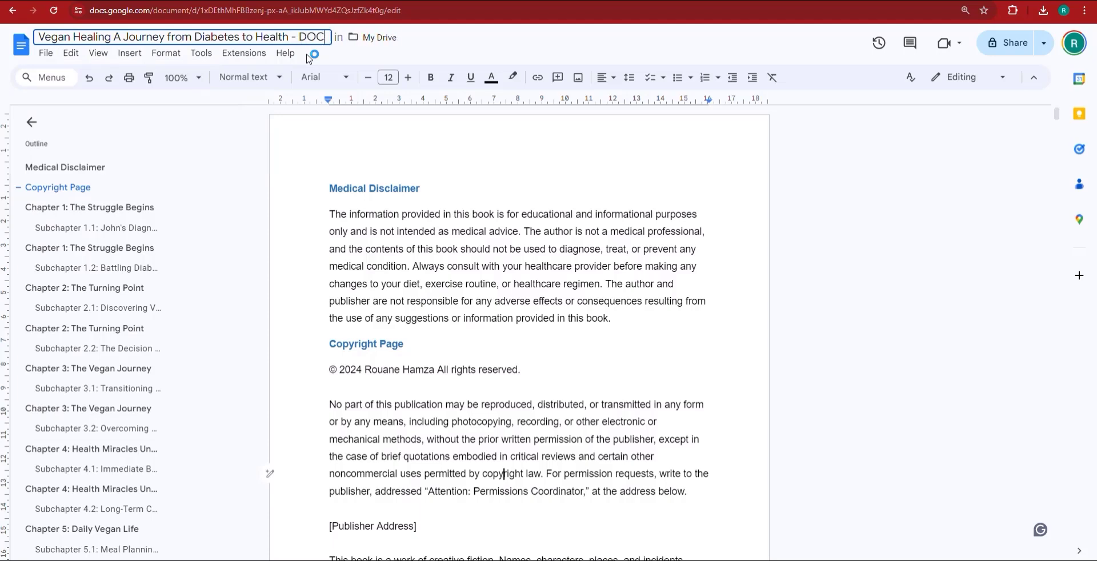
type(" FORMAT")
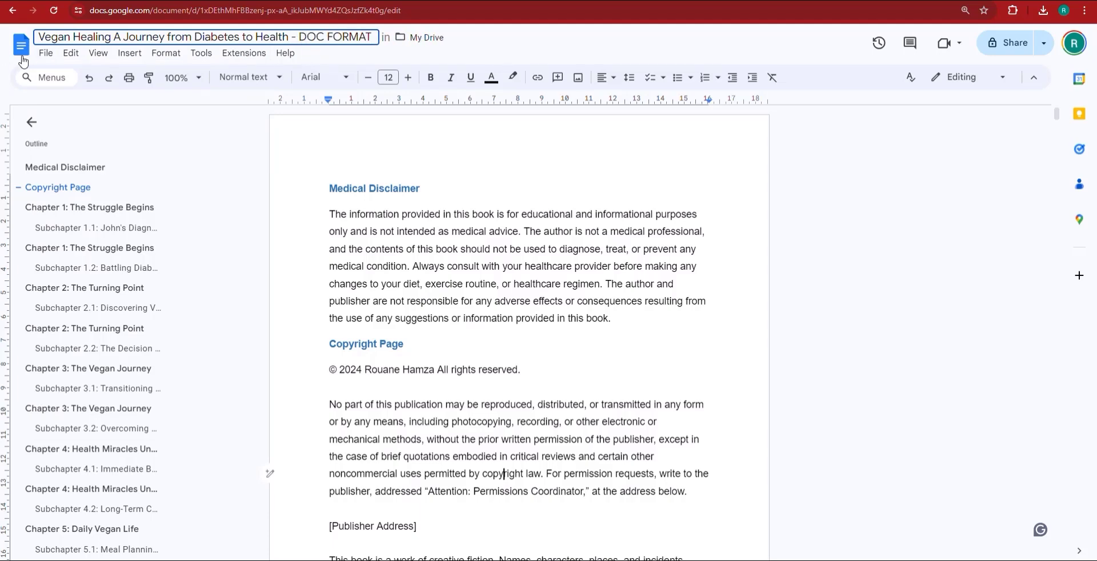
key("Return")
Download the manuscript as a Microsoft Word (.docx) file.
left_click(44, 54)
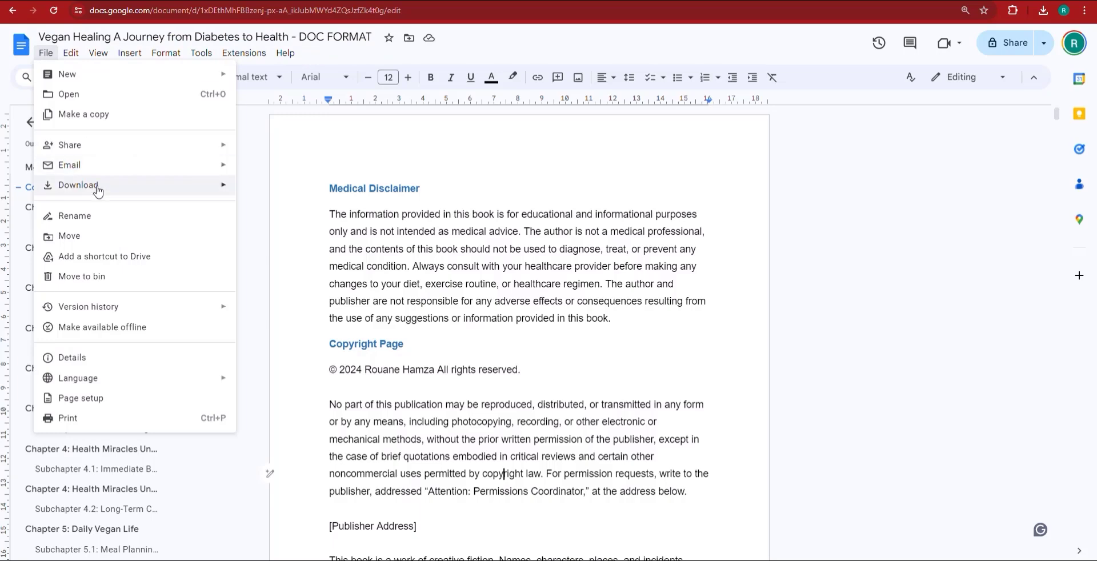
mouse_move(101, 191)
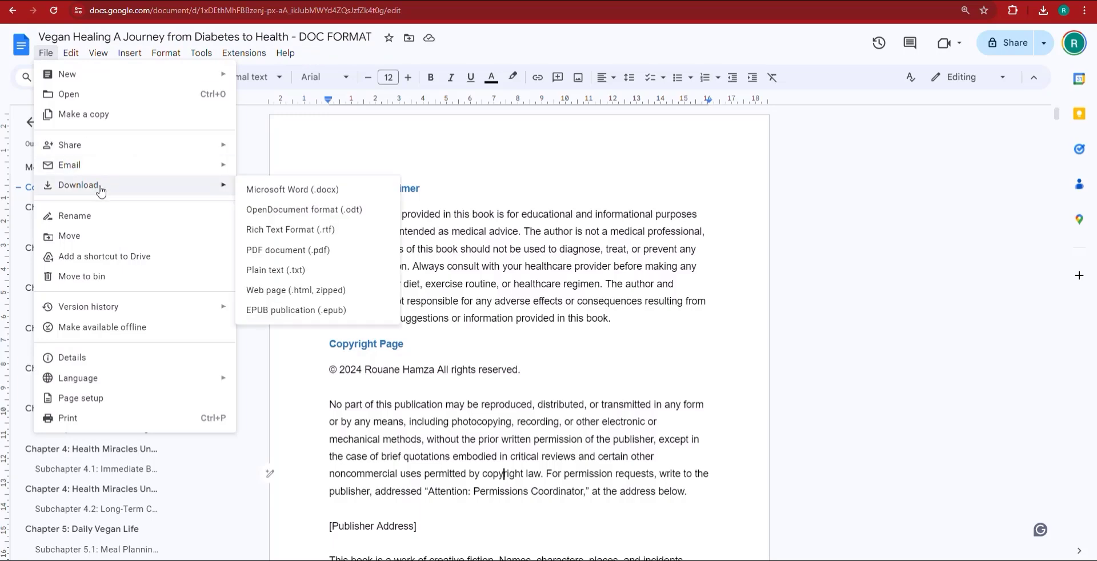
left_click(297, 192)
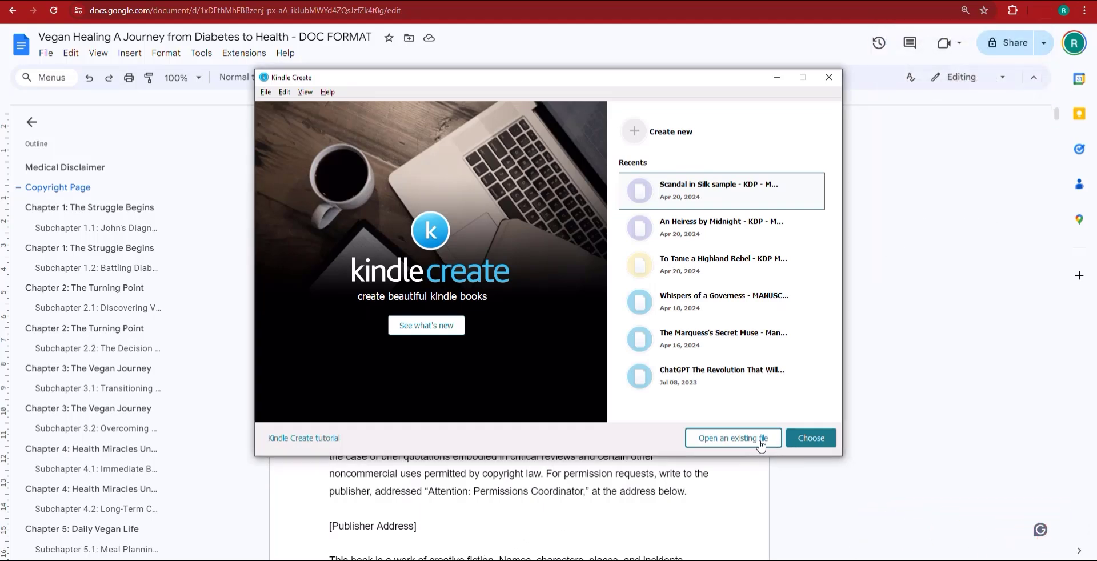
Start a new reflowable book project in Kindle Create.
left_click(661, 140)
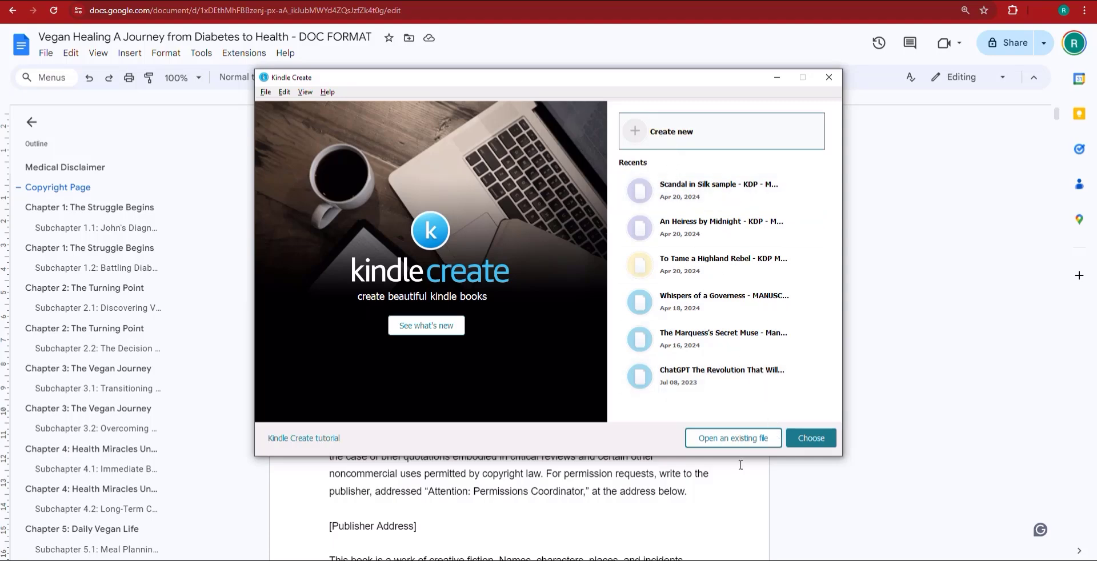
double_click(714, 140)
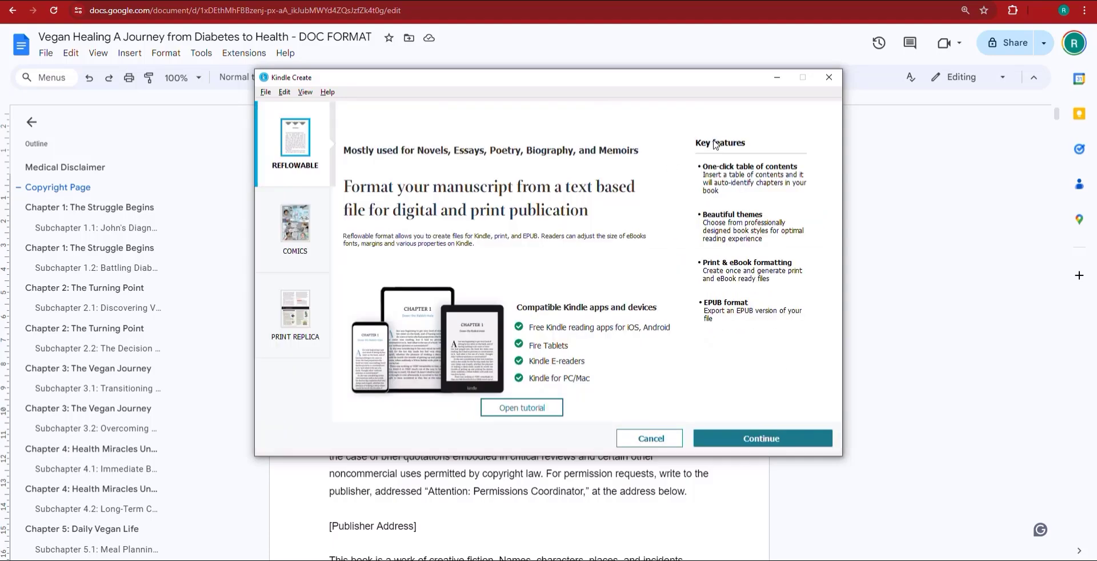
left_click(765, 440)
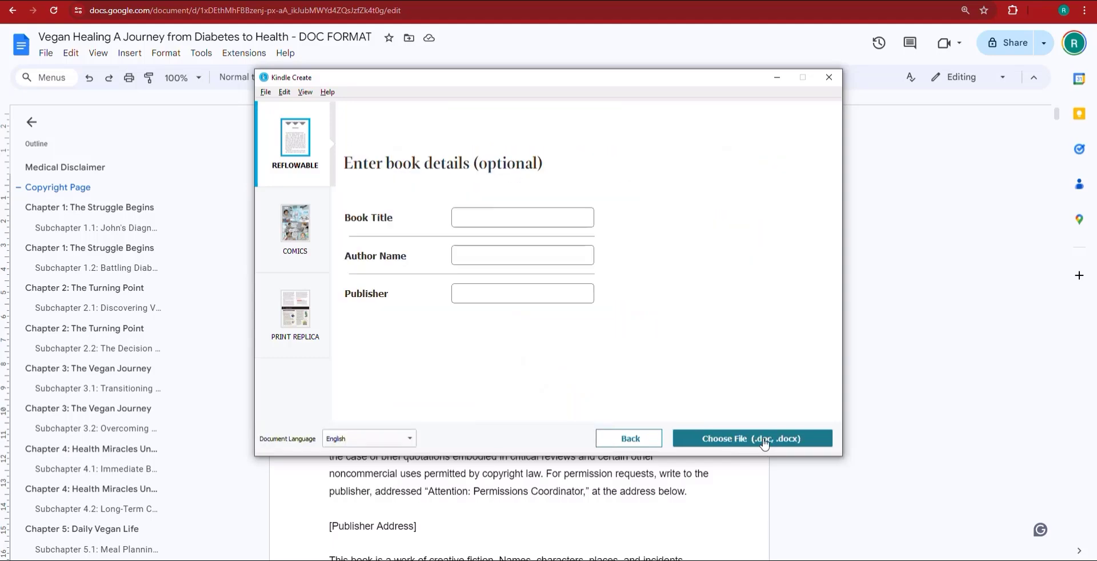
Import the vegan DOC FORMAT .docx manuscript from the Downloads folder.
left_click(738, 443)
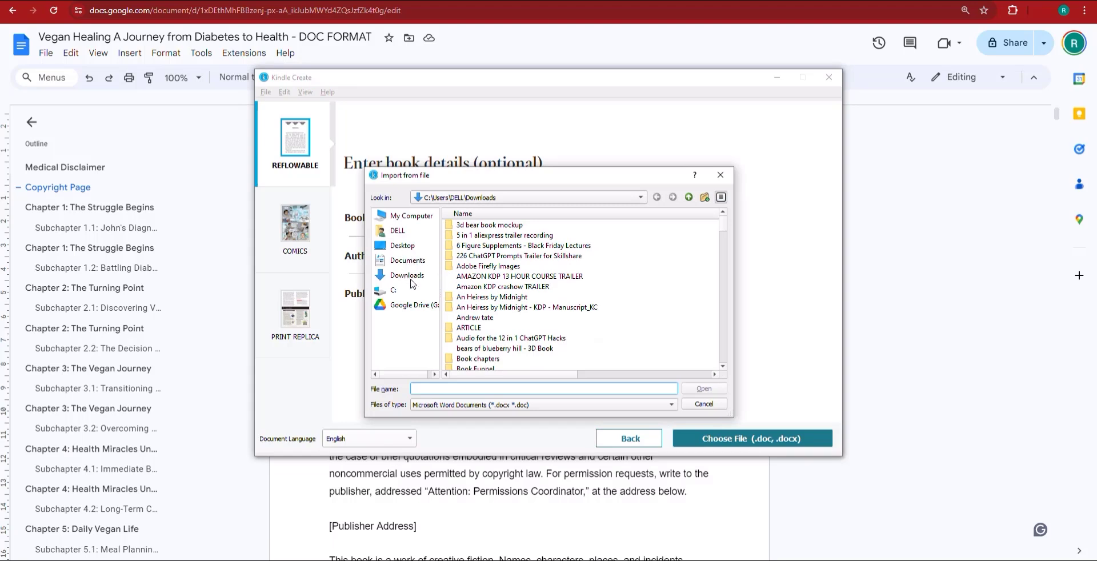
left_click(410, 279)
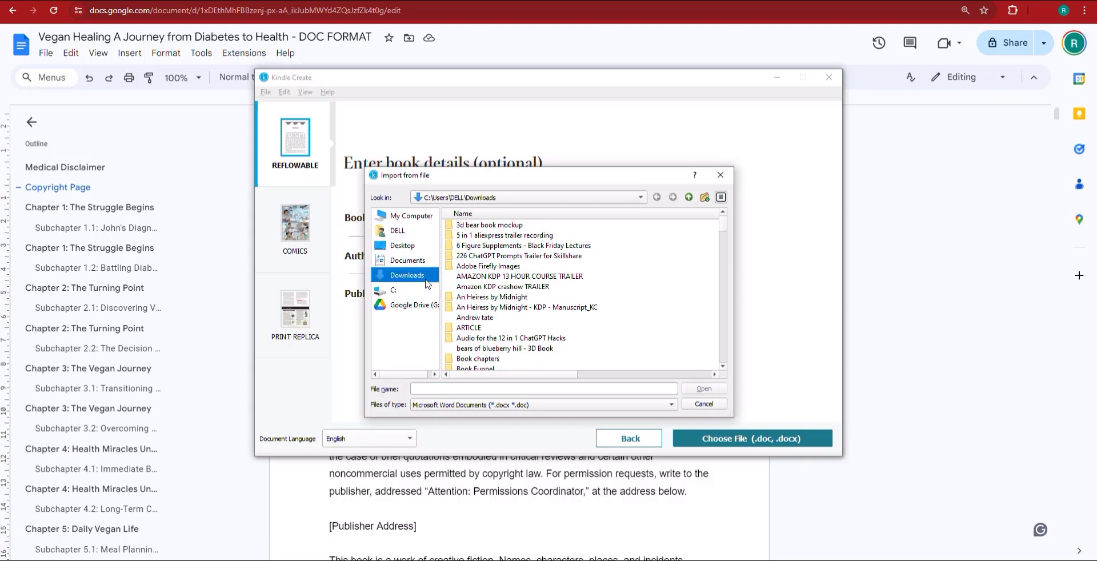
left_click(488, 393)
type("ve")
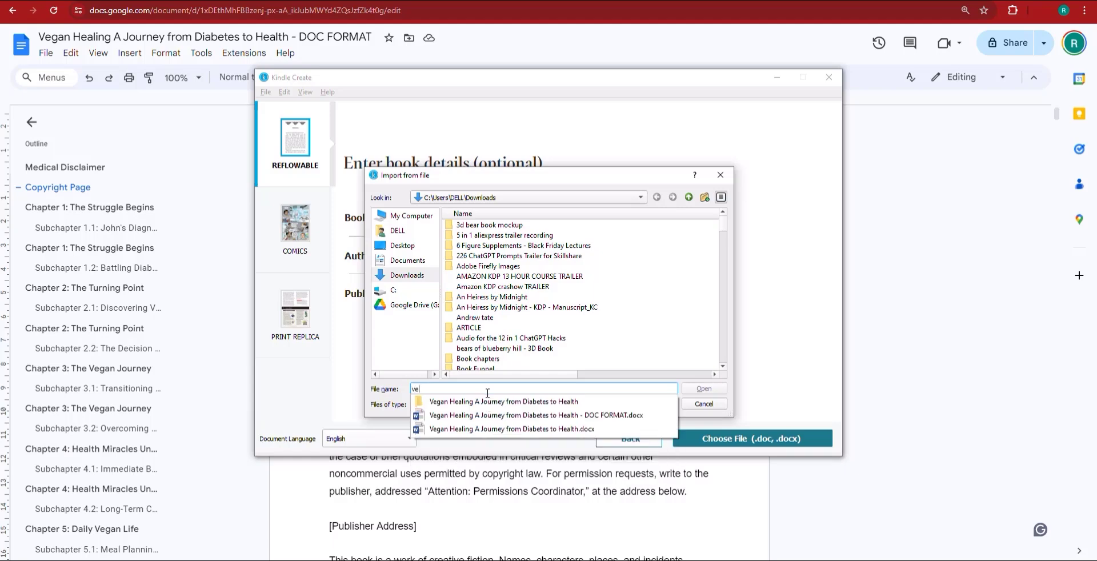
type("gan")
key("Down")
key("Down")
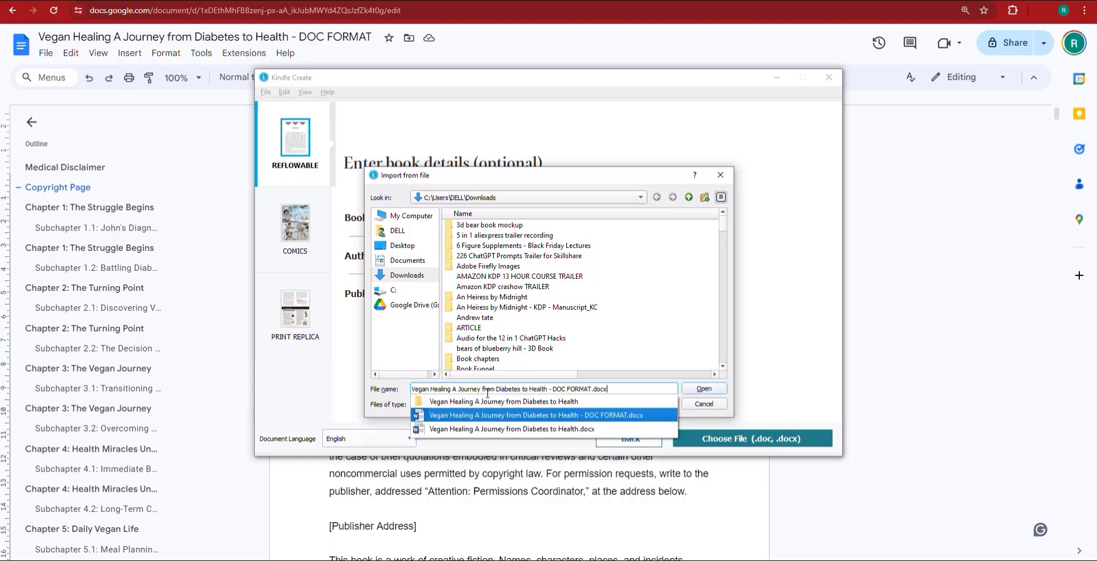
key("Return")
key("Return")
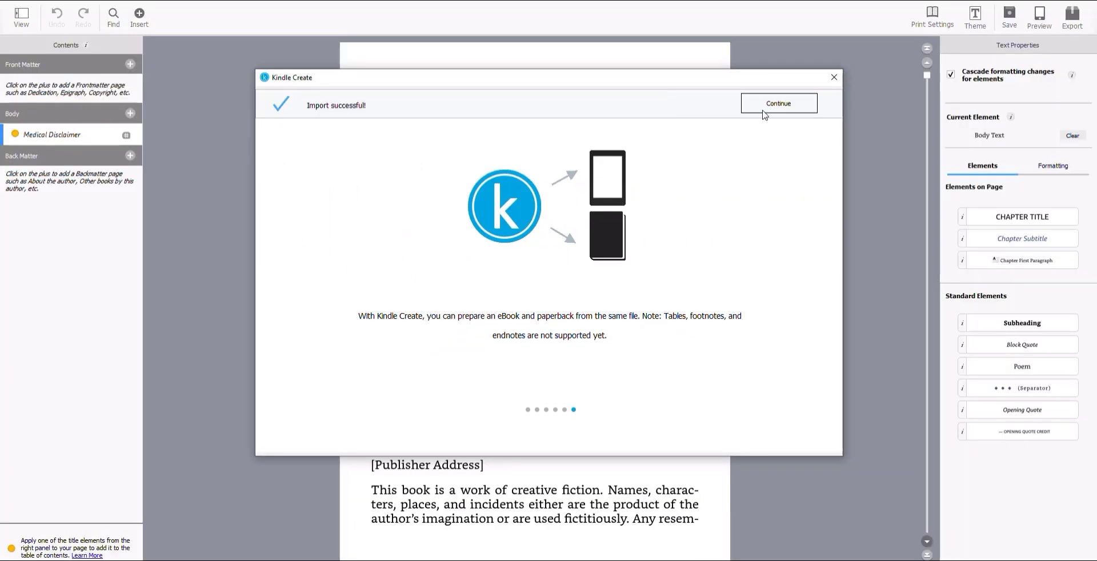
Dismiss the Import successful message and run automatic chapter title detection.
left_click(769, 106)
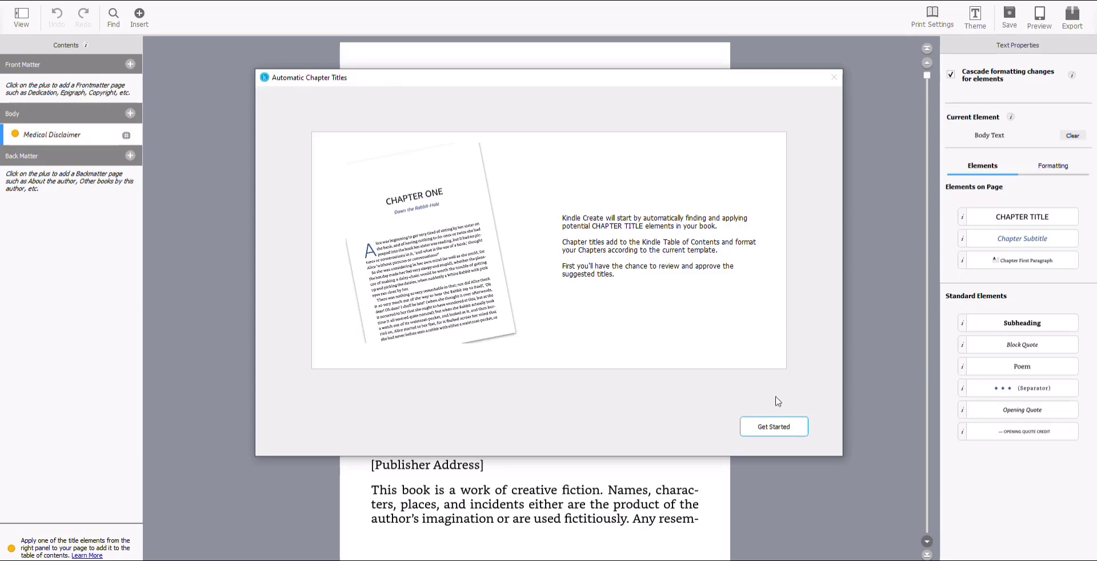
left_click(789, 432)
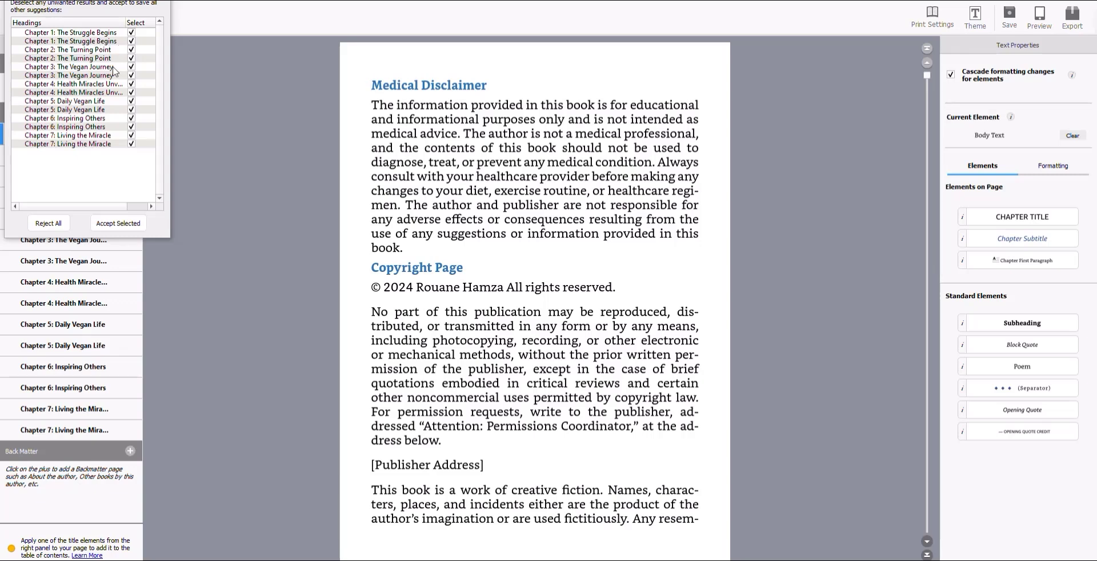
Uncheck the duplicate heading suggestions for Chapters 1, 2 and 3.
scroll(337, 258, "down", 10)
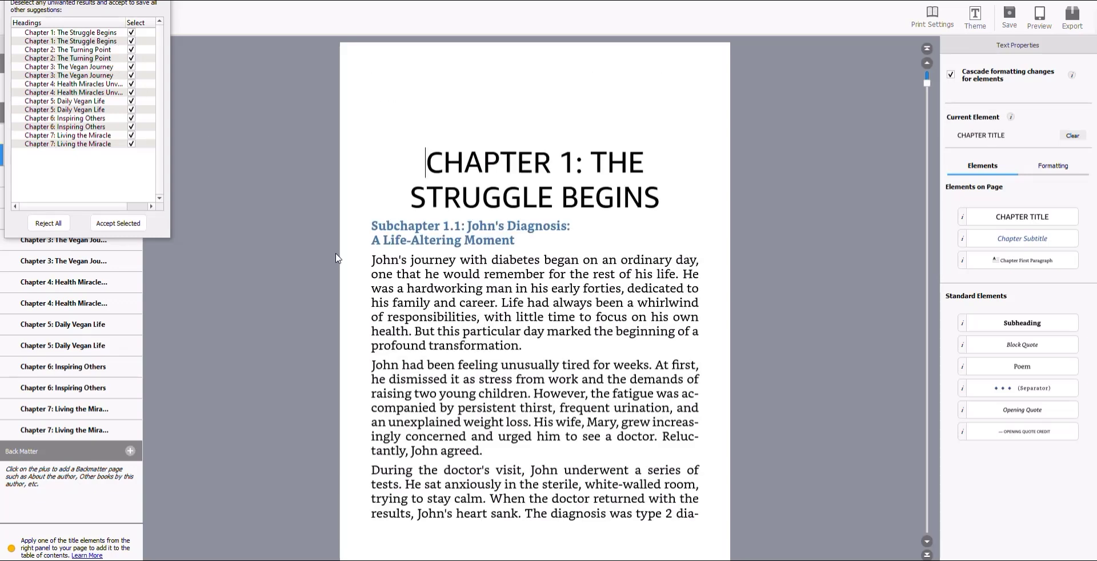
scroll(337, 259, "up", 5)
scroll(561, 215, "down", 6)
scroll(561, 215, "up", 5)
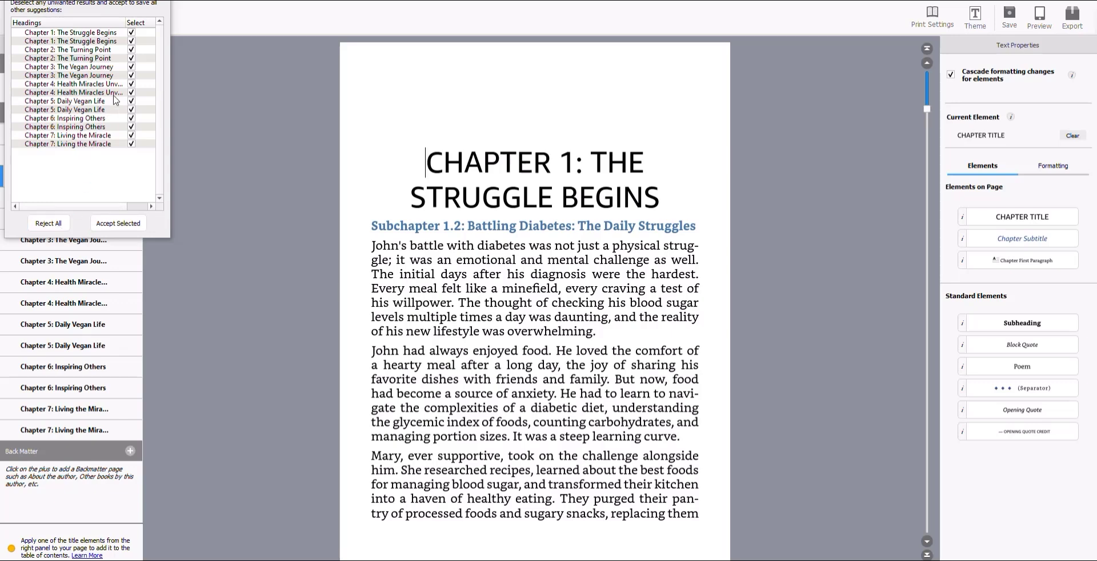
left_click(132, 41)
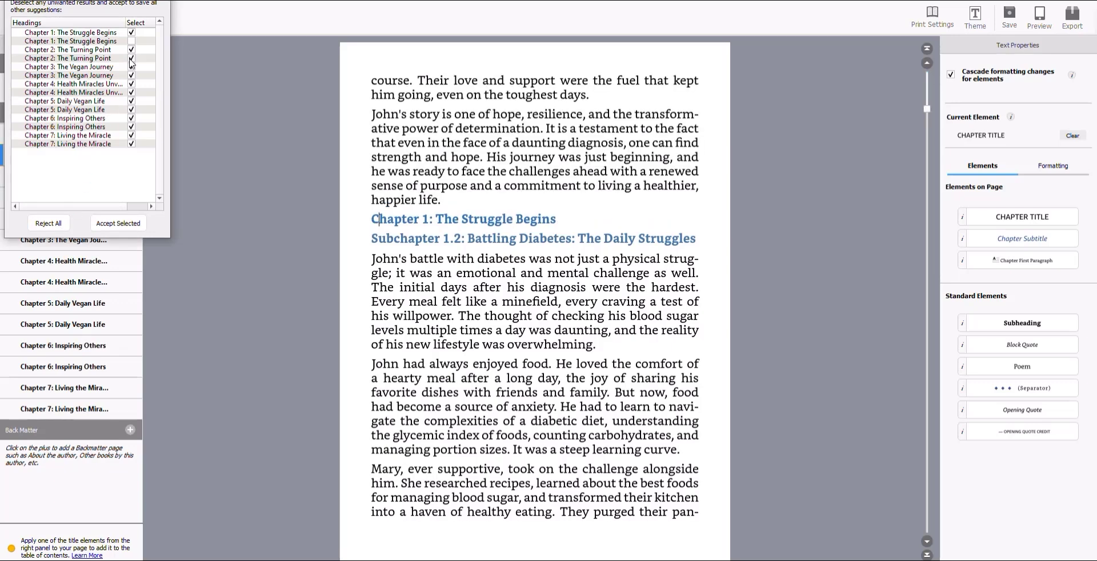
left_click(131, 60)
left_click(104, 60)
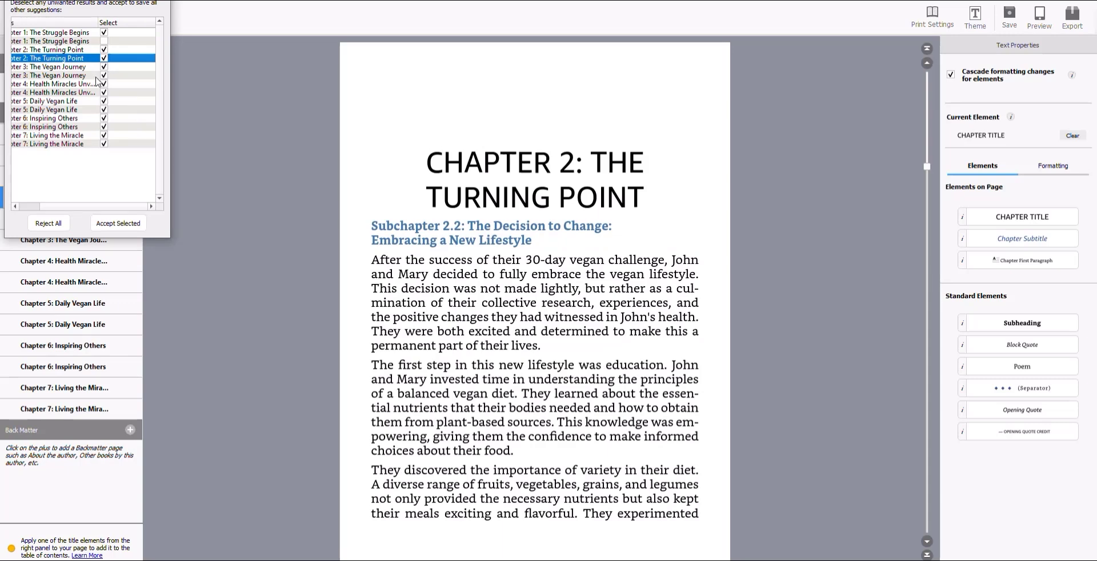
left_click_drag(49, 209, 14, 206)
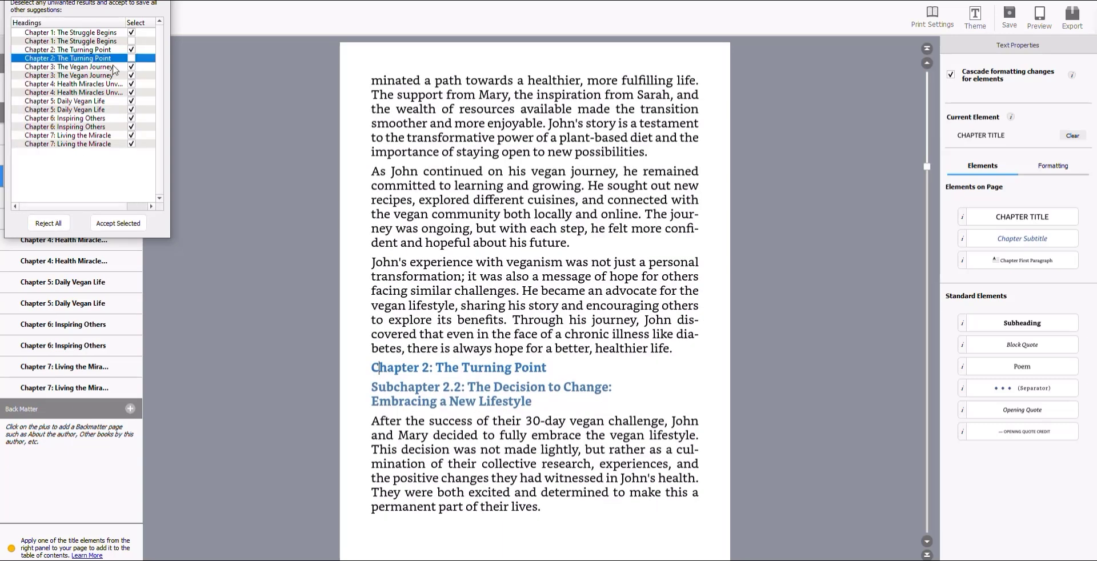
left_click(132, 75)
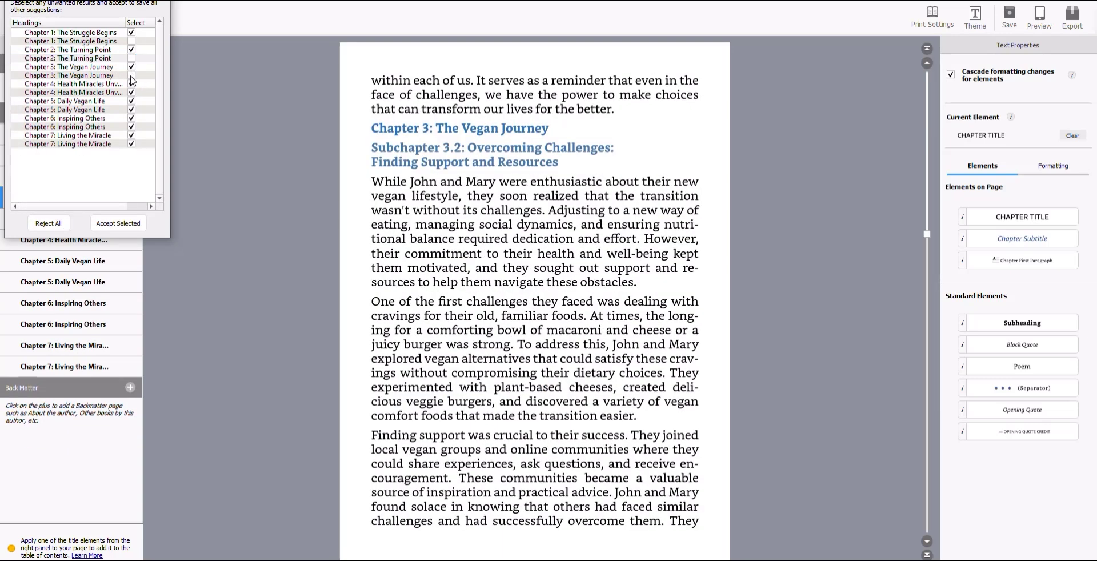
Uncheck the duplicate Chapter 4–7 suggestions and accept the remaining chapter headings.
left_click(131, 93)
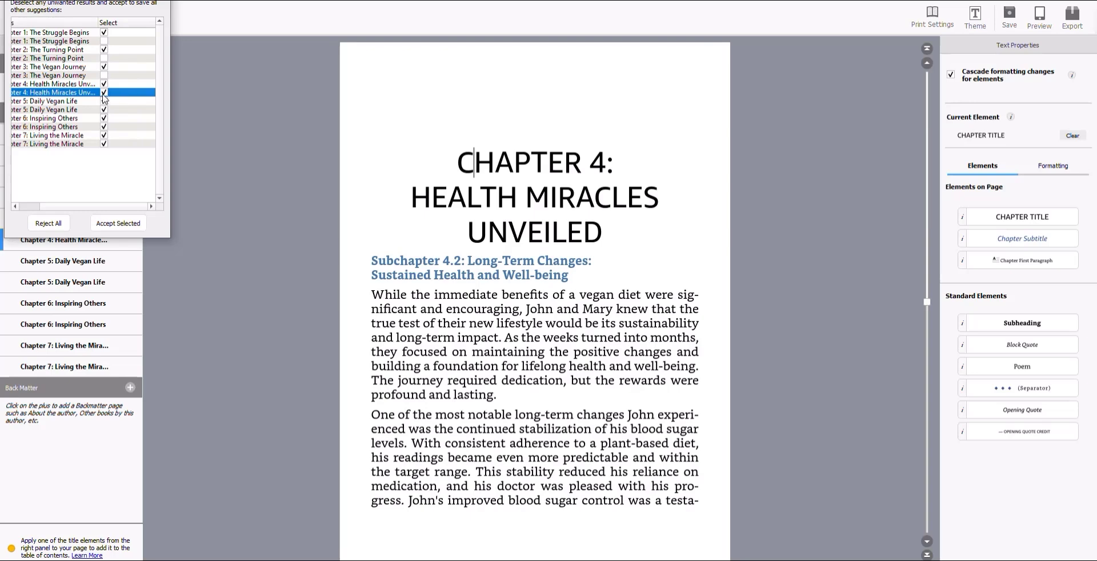
left_click(104, 93)
left_click_drag(56, 210, 24, 208)
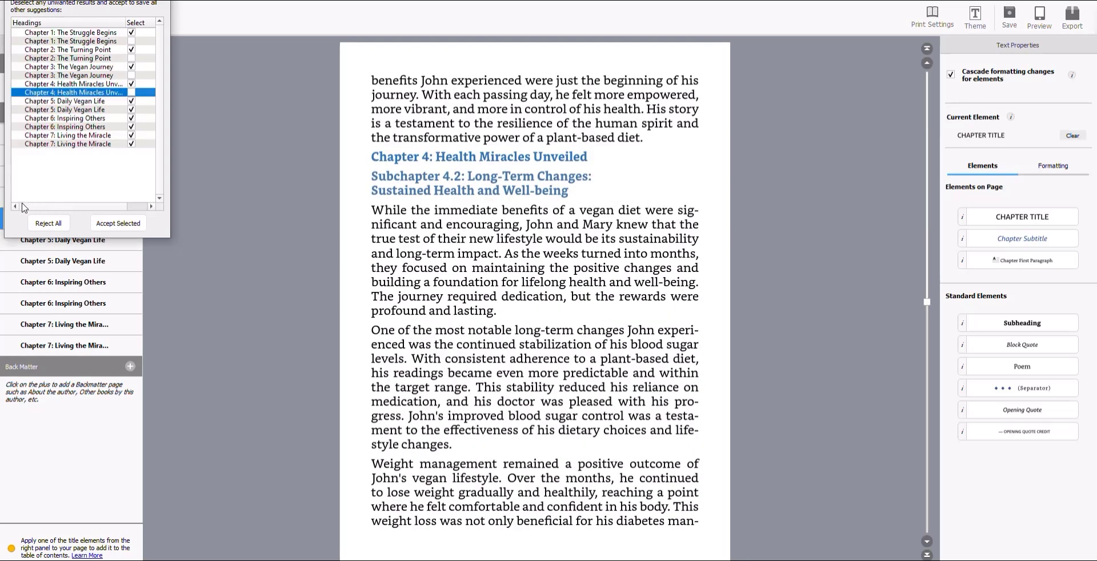
left_click(131, 110)
left_click(104, 109)
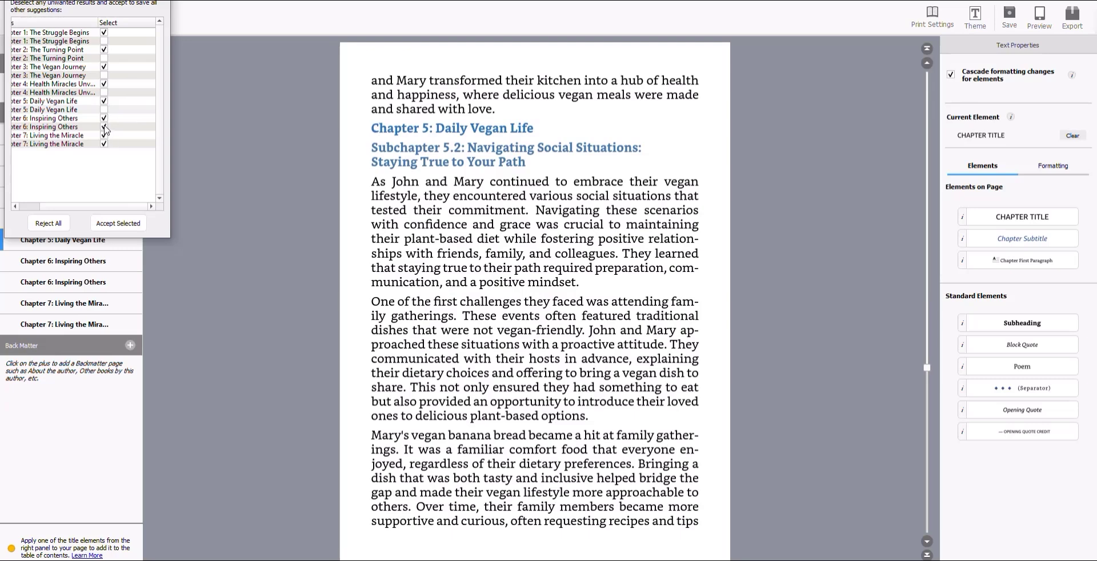
left_click(104, 127)
left_click(105, 144)
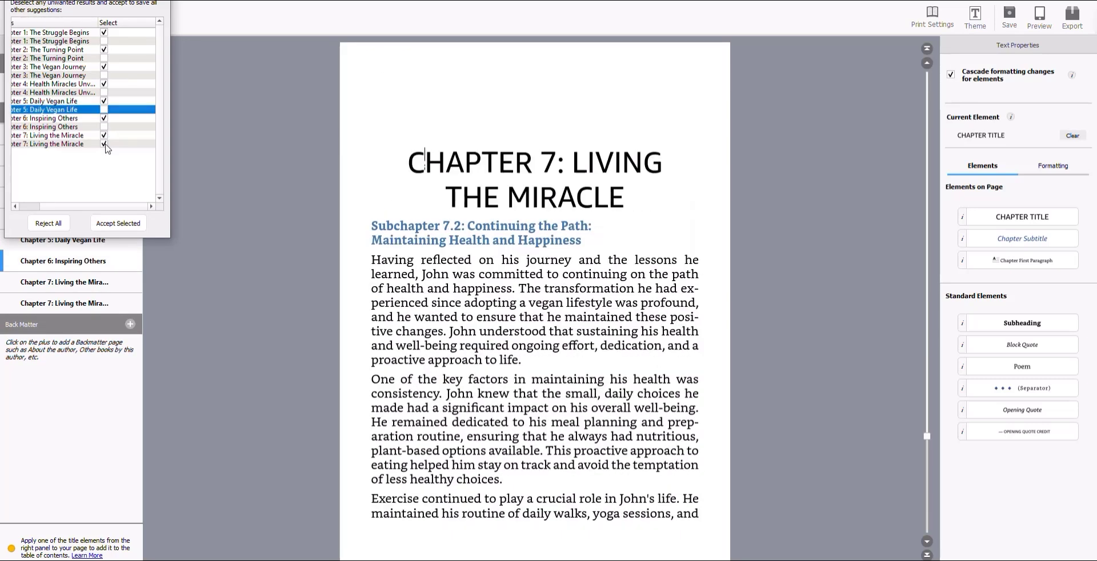
left_click(108, 228)
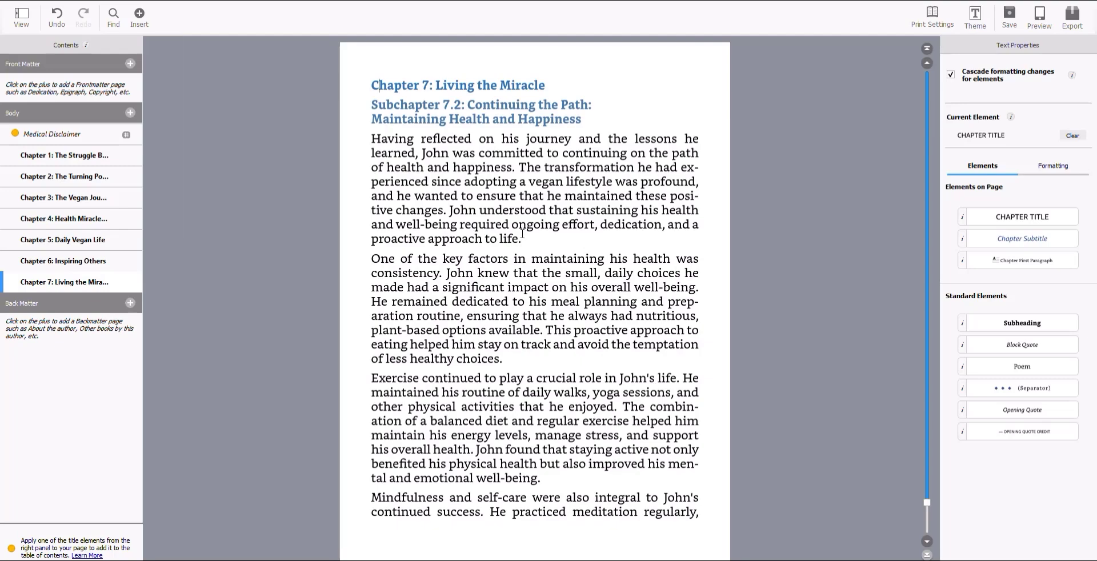
Scroll through the imported book, then jump to Chapter 1 from the Contents panel.
scroll(921, 262, "up", 15)
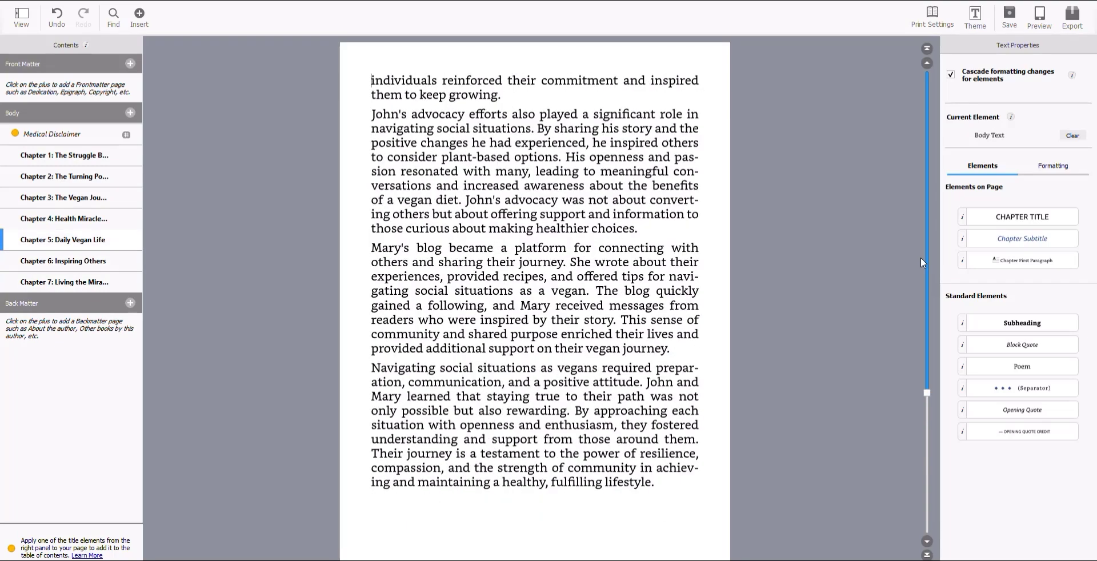
scroll(921, 263, "up", 3)
left_click_drag(927, 377, 929, 60)
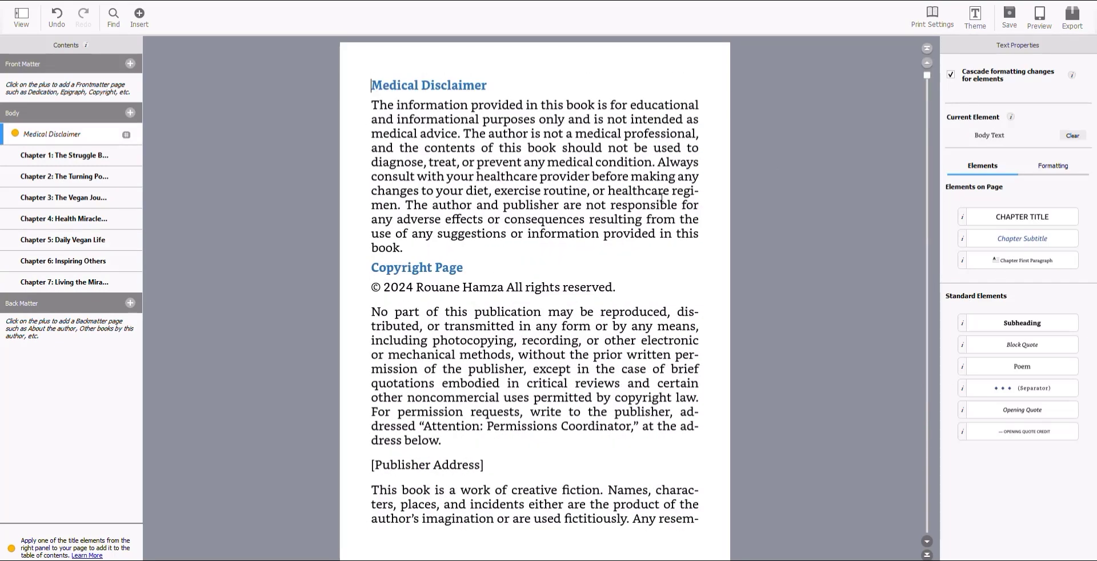
scroll(624, 227, "down", 3)
scroll(624, 227, "down", 3)
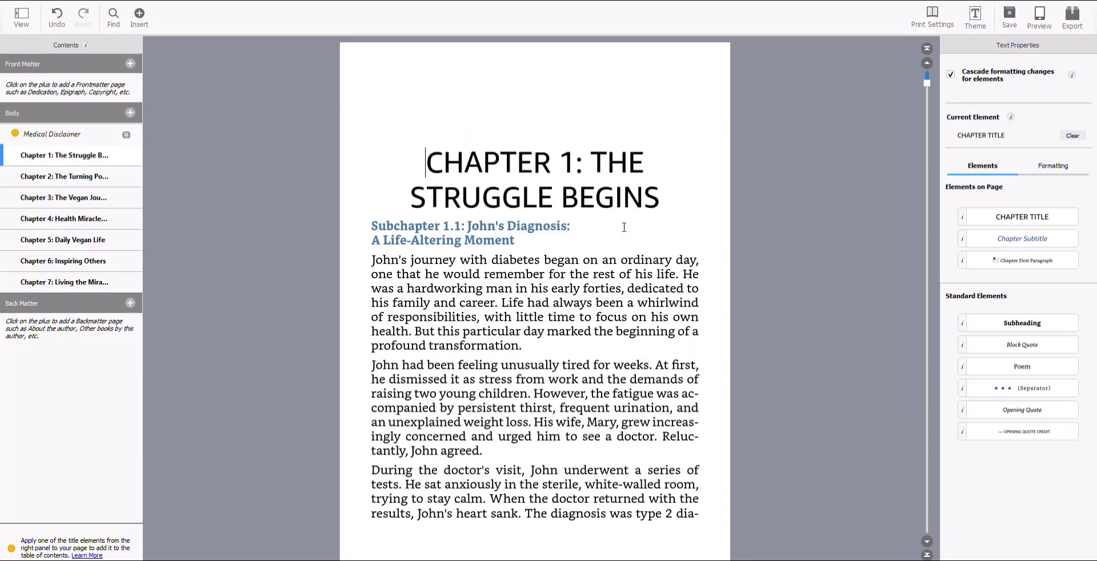
scroll(509, 262, "down", 10)
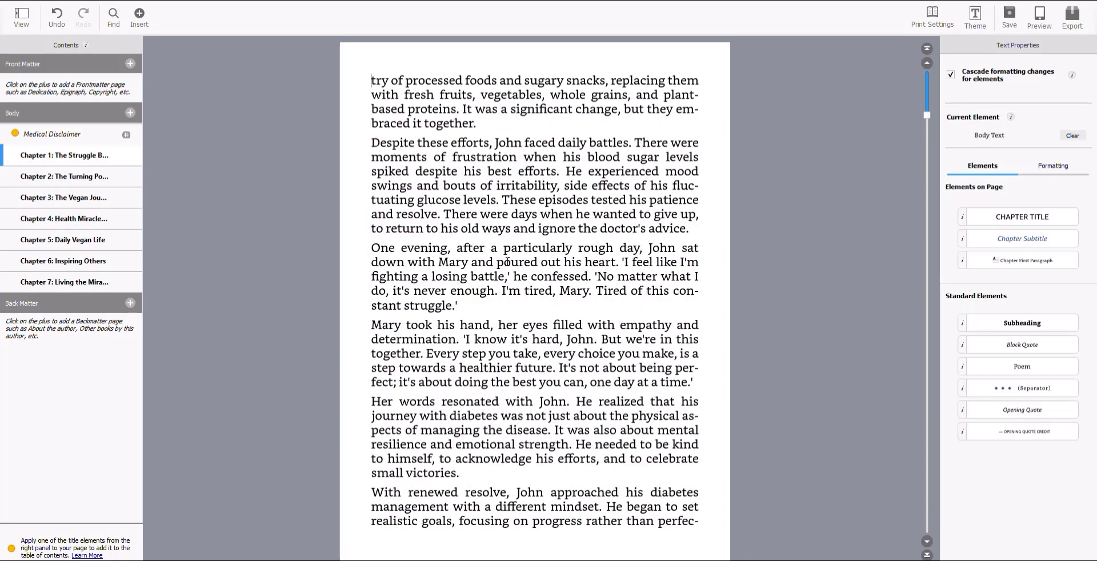
scroll(508, 261, "down", 3)
scroll(509, 261, "up", 12)
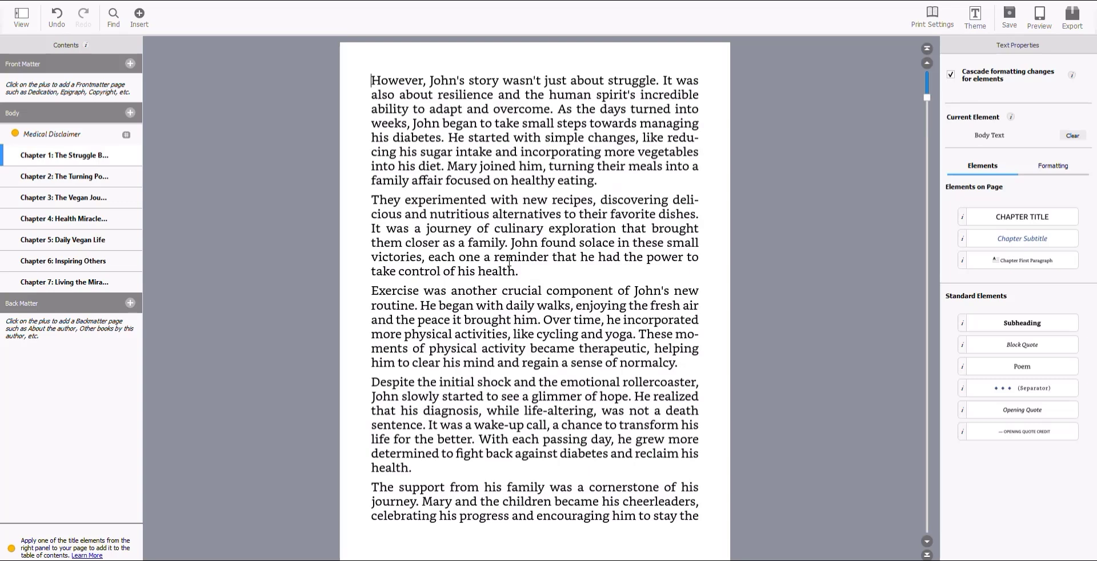
left_click(61, 162)
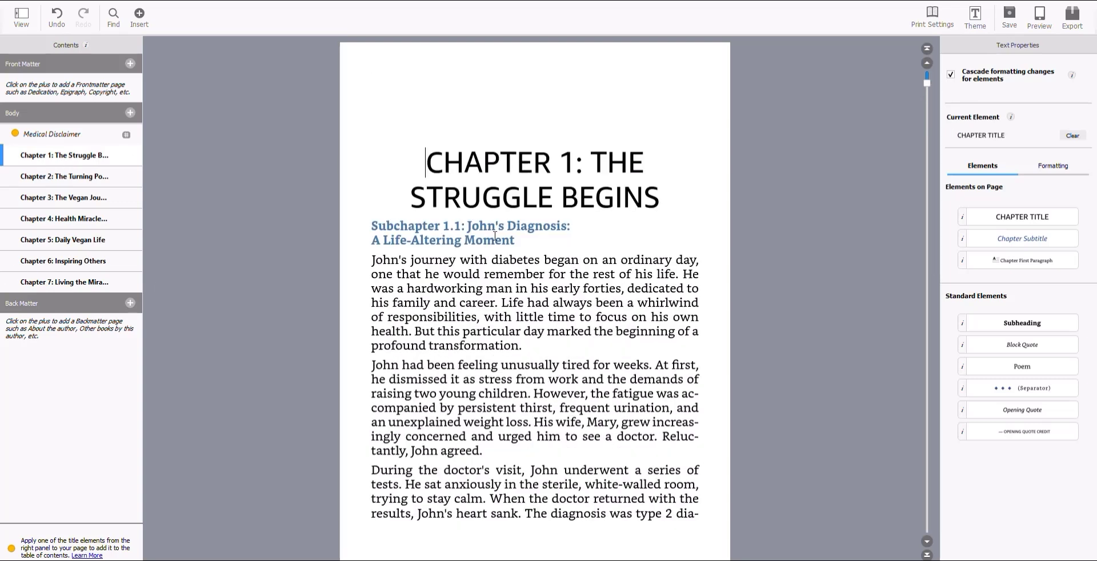
Delete the repeated Chapter 1 heading line above Subchapter 1.2.
left_click(927, 541)
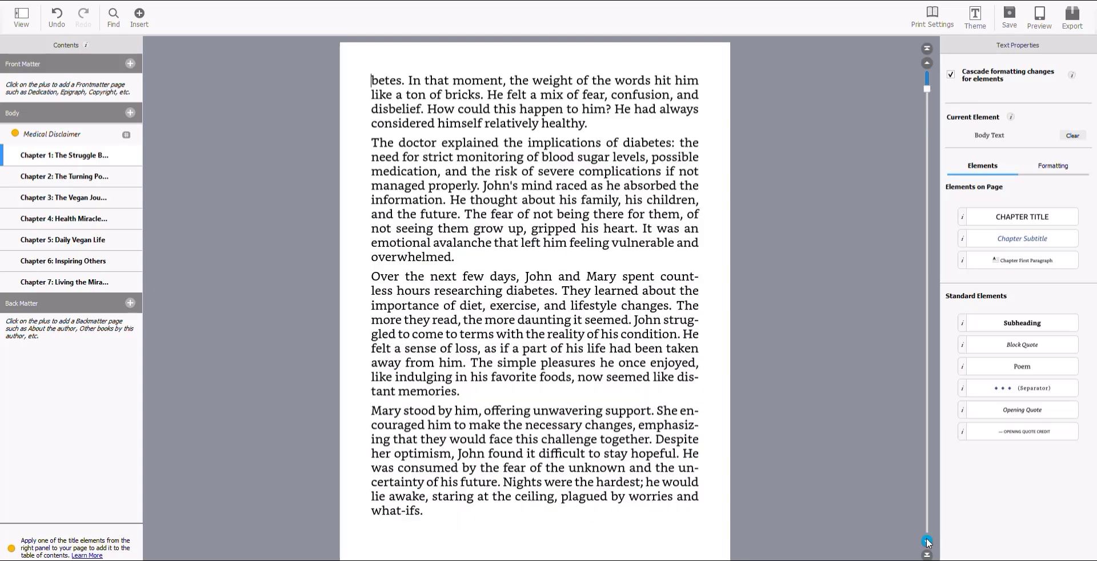
left_click(927, 541)
left_click(928, 542)
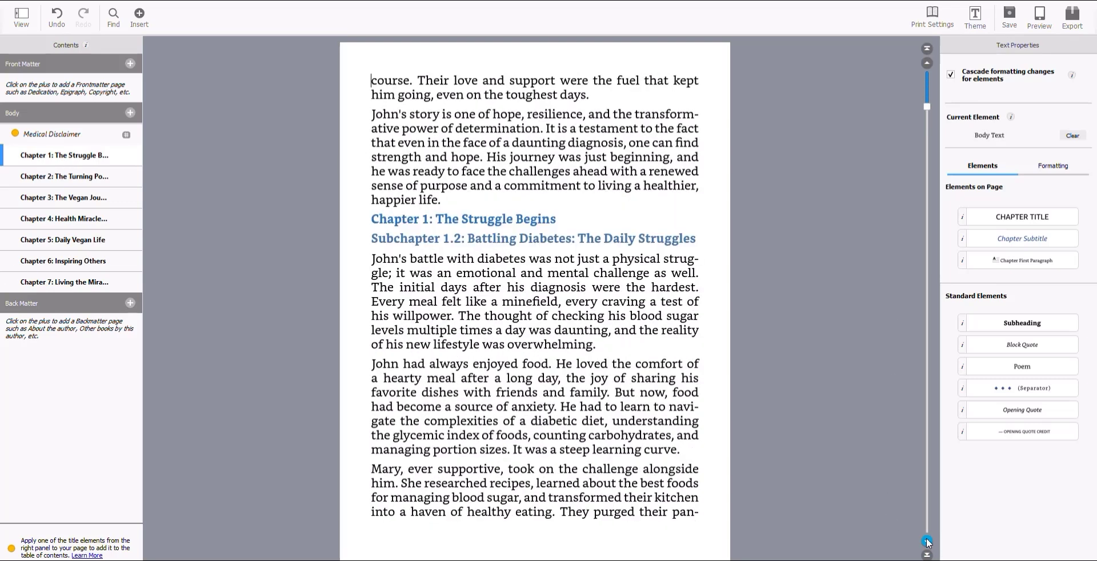
double_click(486, 216)
mouse_move(557, 219)
left_mouse_down()
mouse_move(378, 224)
mouse_move(575, 213)
left_mouse_up()
left_click(391, 222)
key("BackSpace")
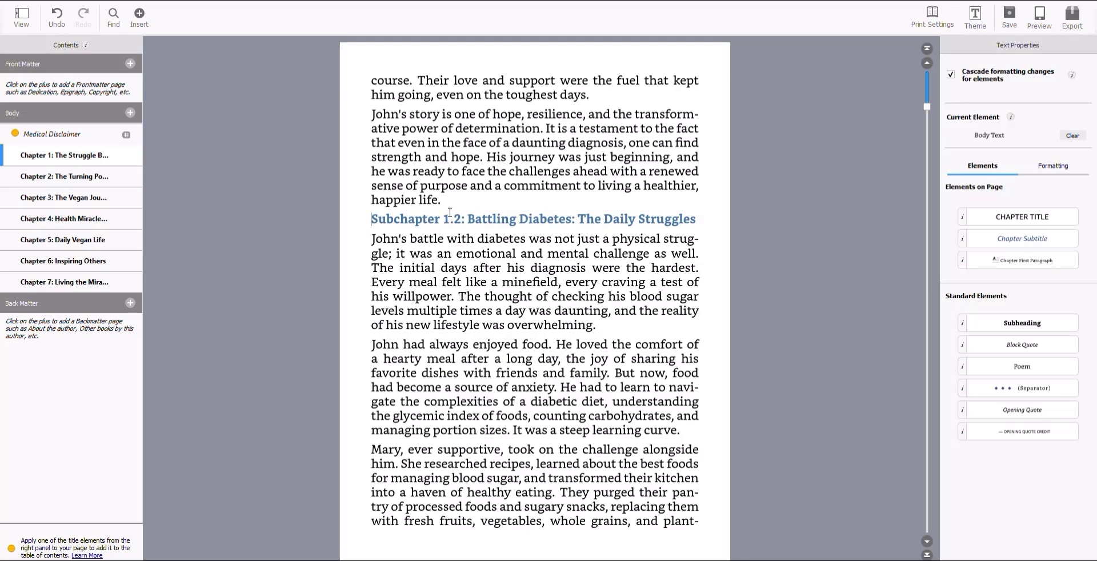
key("Return")
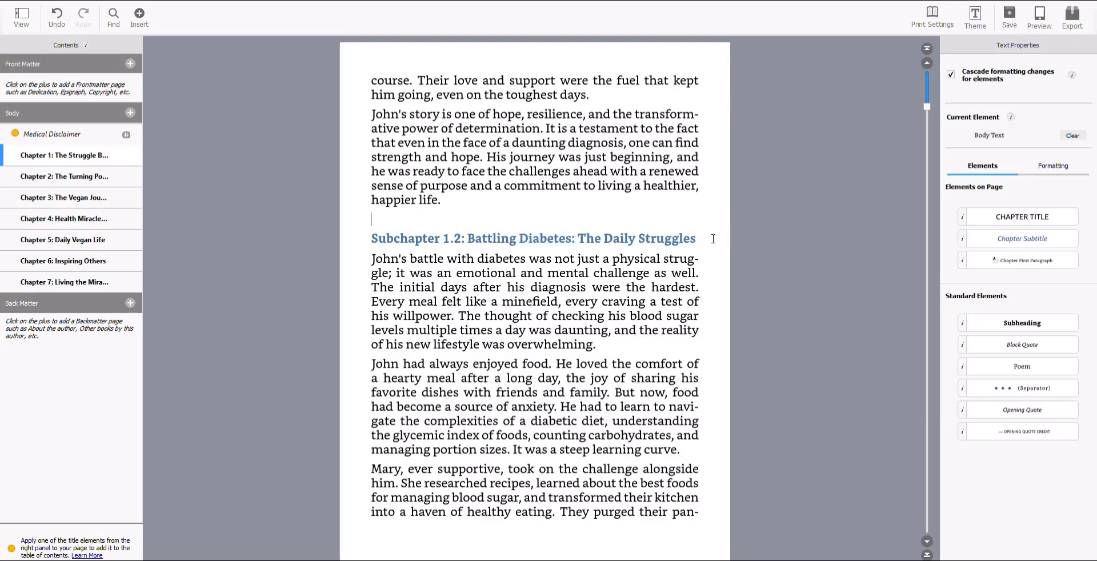
Style the Subchapter 1.2 and 1.1 headings as Chapter Subtitle.
left_click_drag(713, 239, 752, 235)
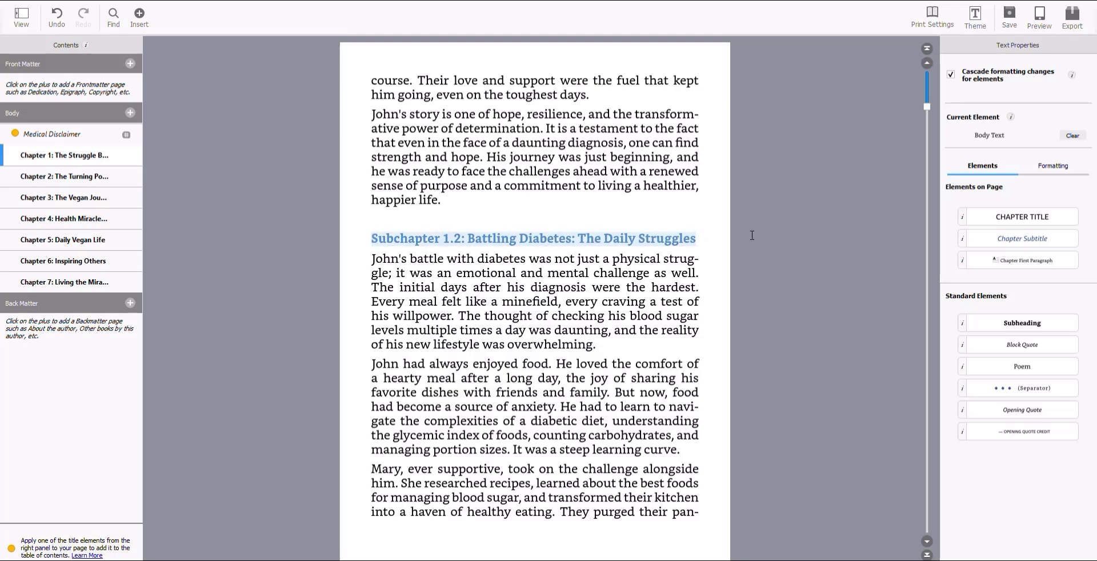
left_click(1022, 238)
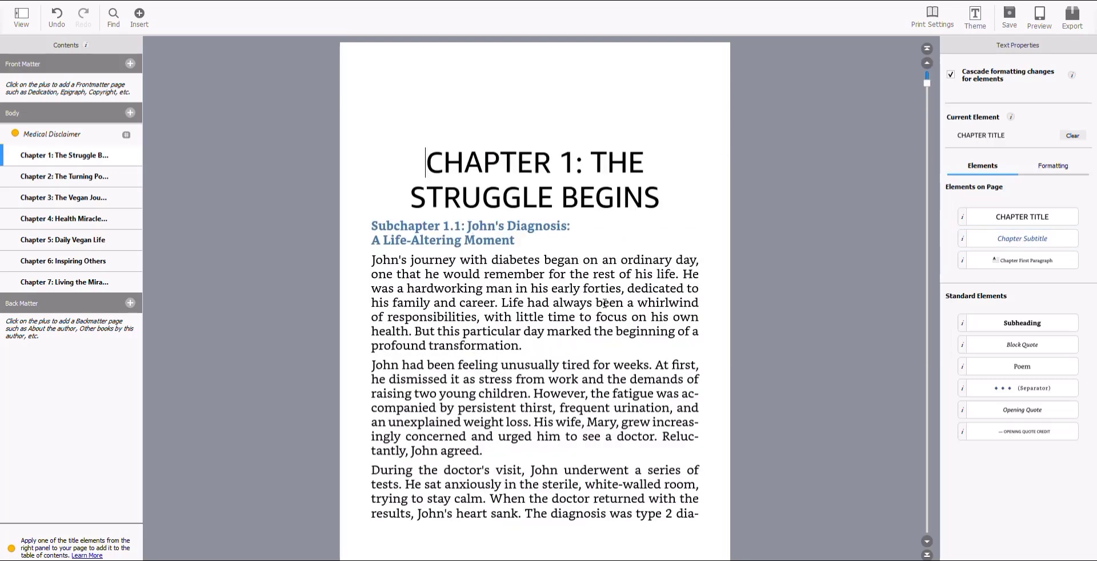
left_click_drag(370, 225, 514, 241)
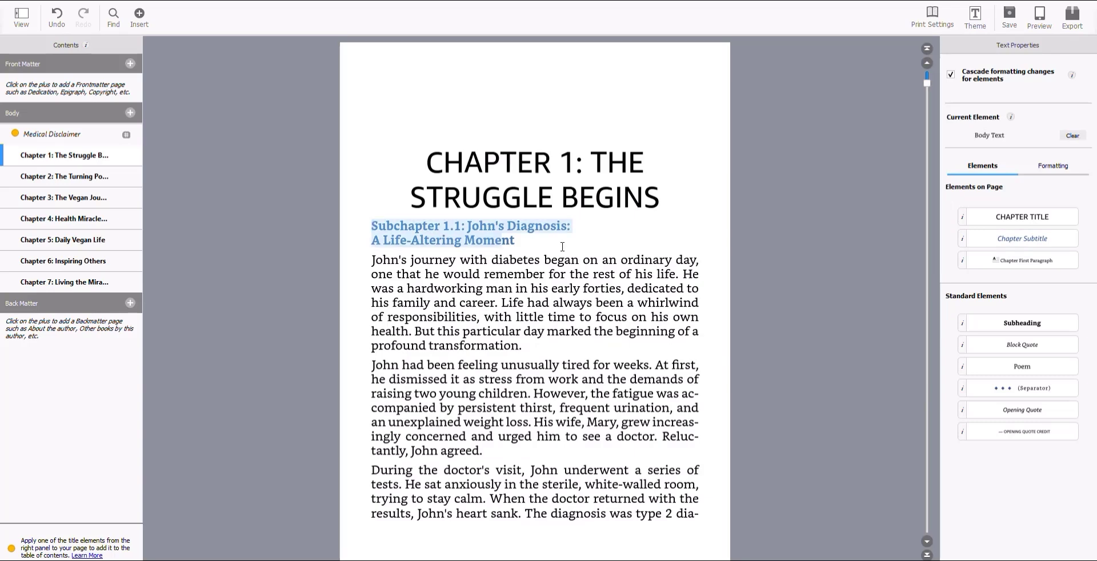
left_click(1022, 238)
Go to Chapter 2 and make the Subchapter 2.1 heading a chapter subtitle.
scroll(575, 330, "down", 10)
scroll(575, 330, "down", 15)
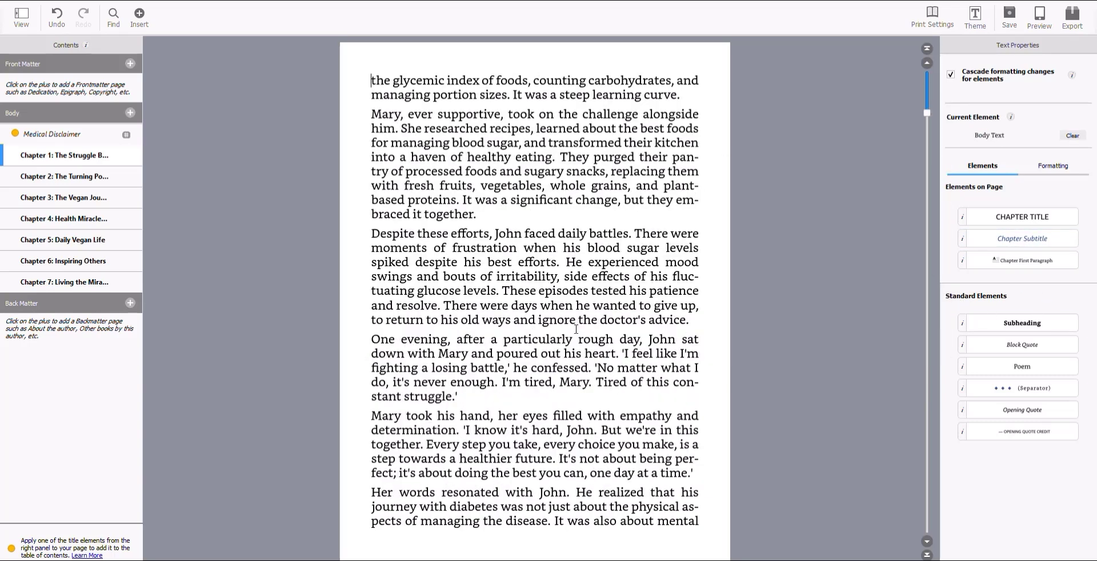
left_click(37, 177)
left_click_drag(367, 223, 694, 224)
left_click(994, 244)
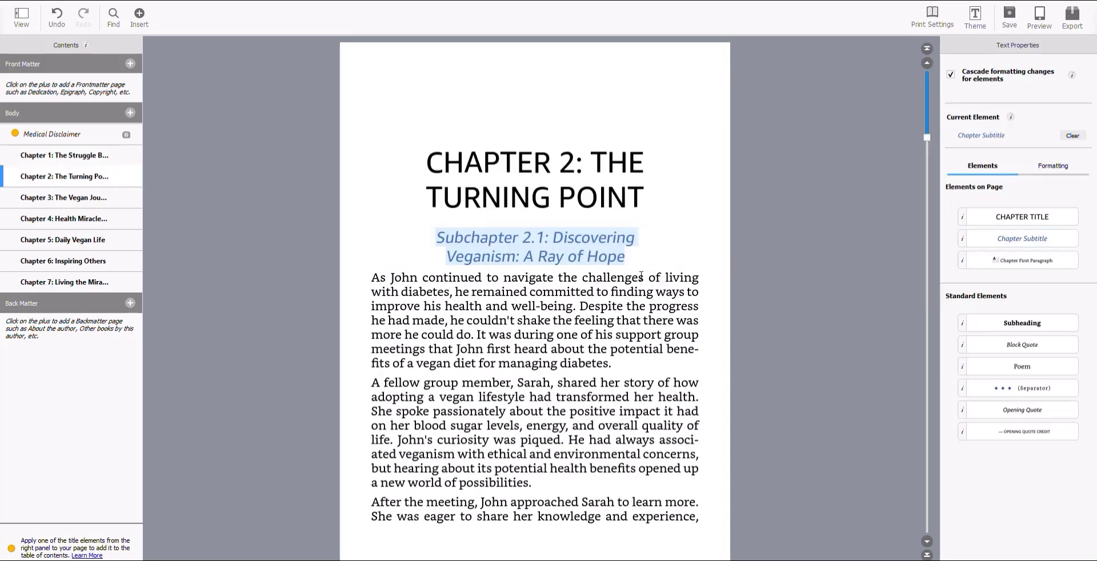
Delete the repeated Chapter 2 heading line above Subchapter 2.2.
left_click(927, 543)
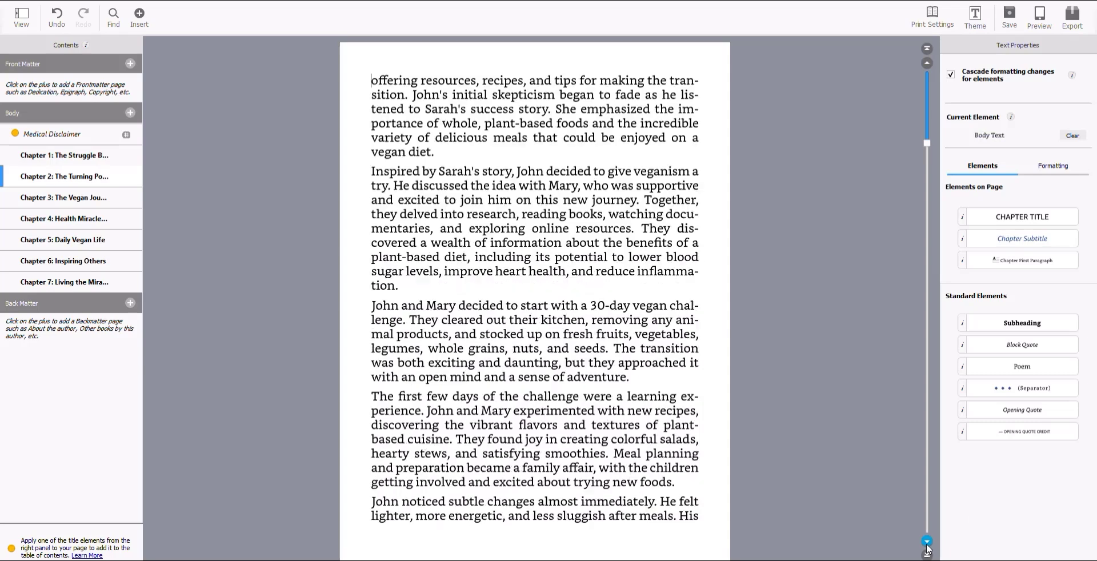
left_click(927, 543)
left_click(927, 542)
left_click(927, 542)
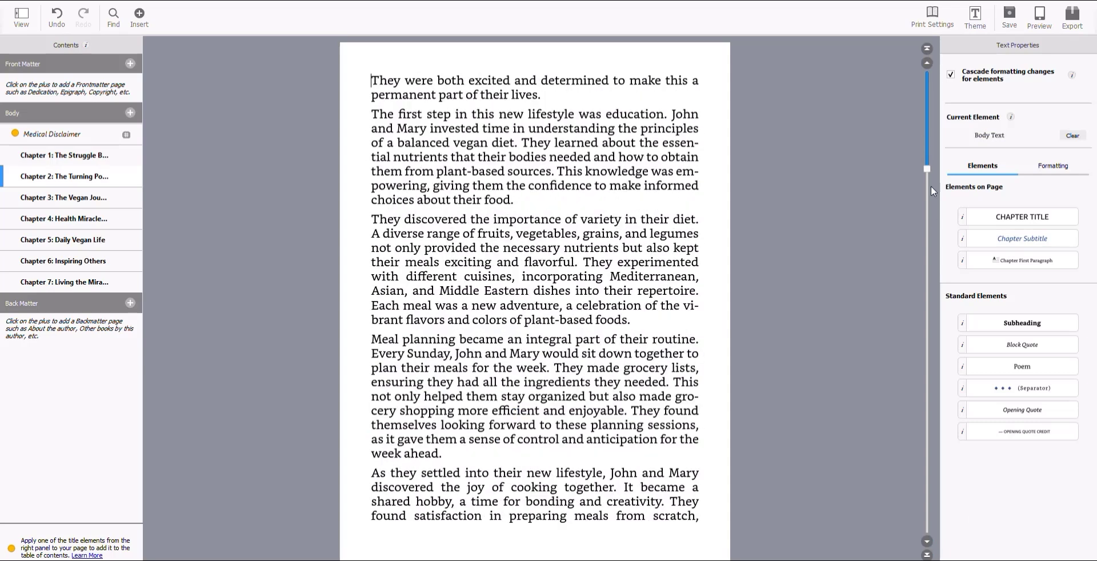
left_click(928, 63)
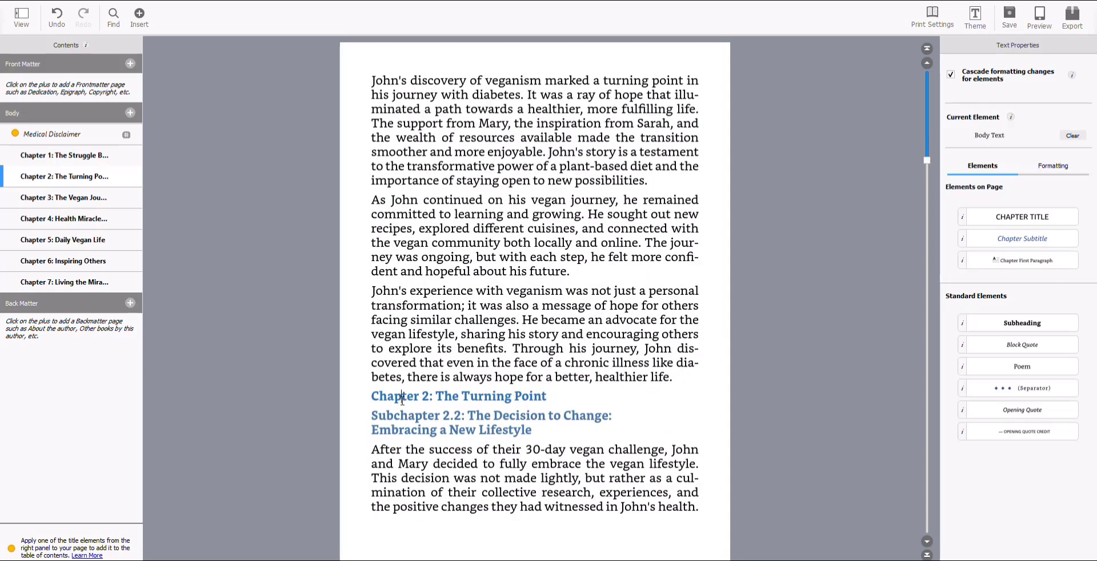
triple_click(490, 396)
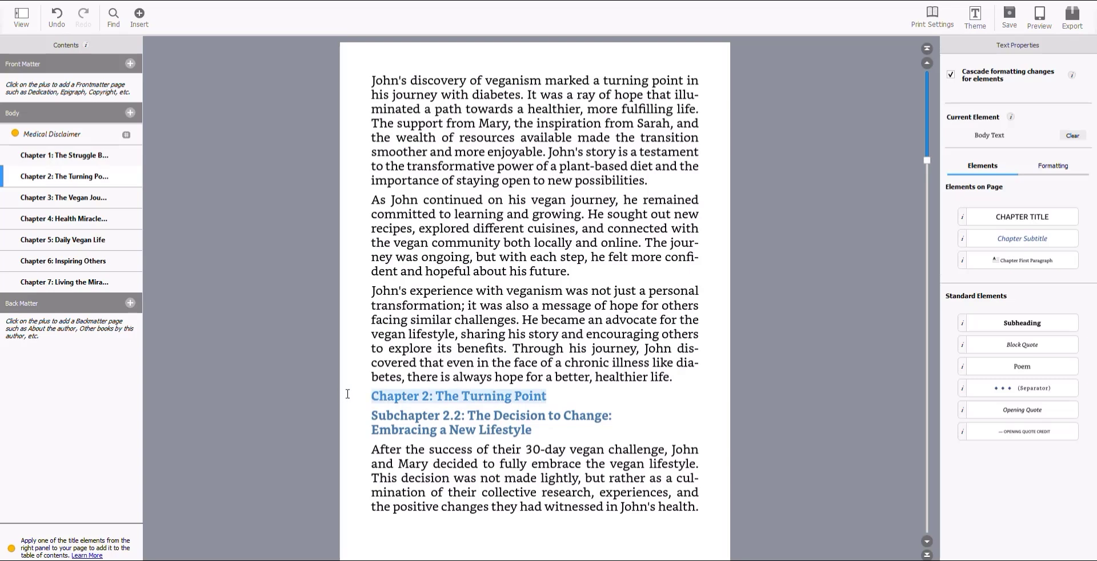
key("BackSpace")
key("Return")
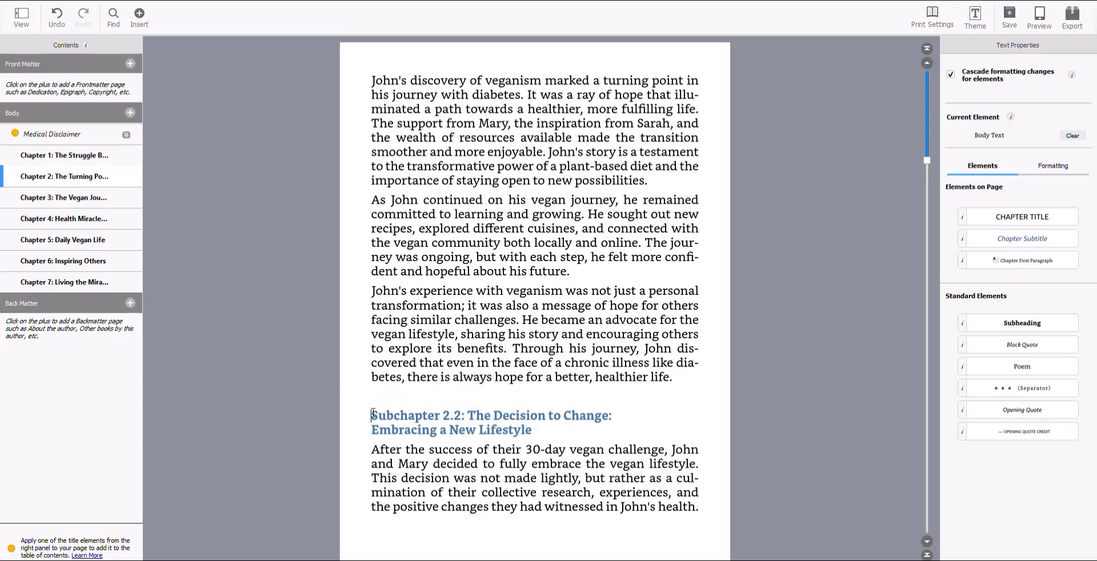
Make Subchapter 2.2 a chapter subtitle and page ahead to the Chapter 3 title page.
left_click_drag(372, 415, 535, 430)
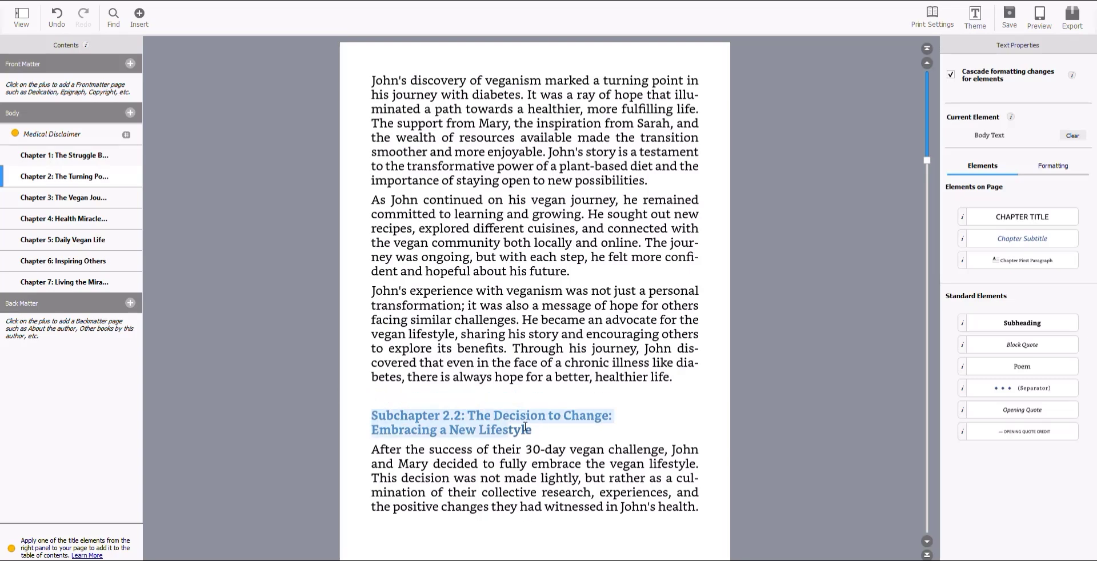
left_click(1023, 239)
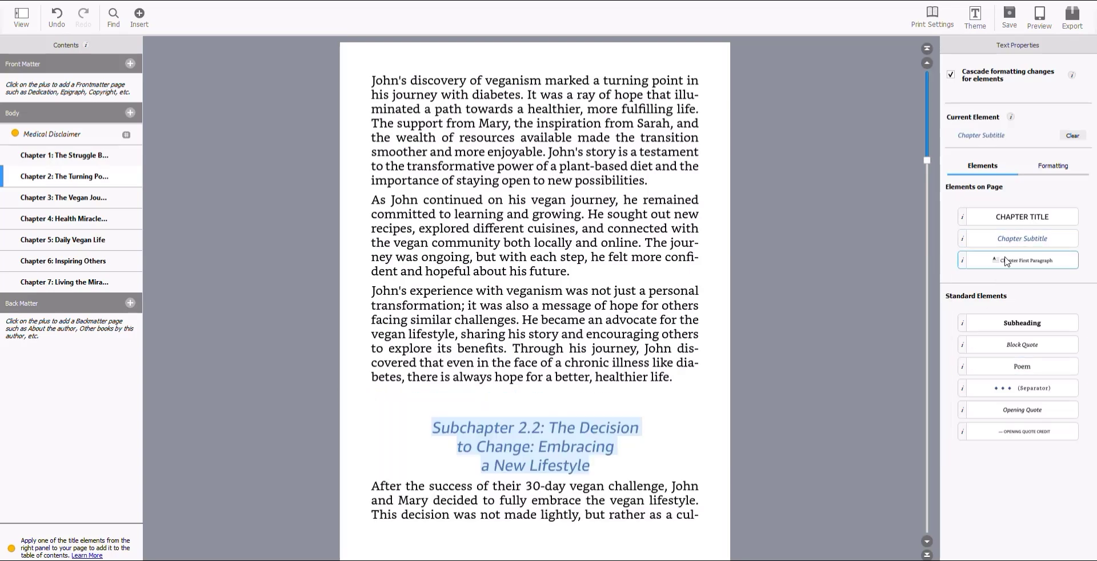
left_click(927, 541)
left_click(927, 542)
left_click(927, 541)
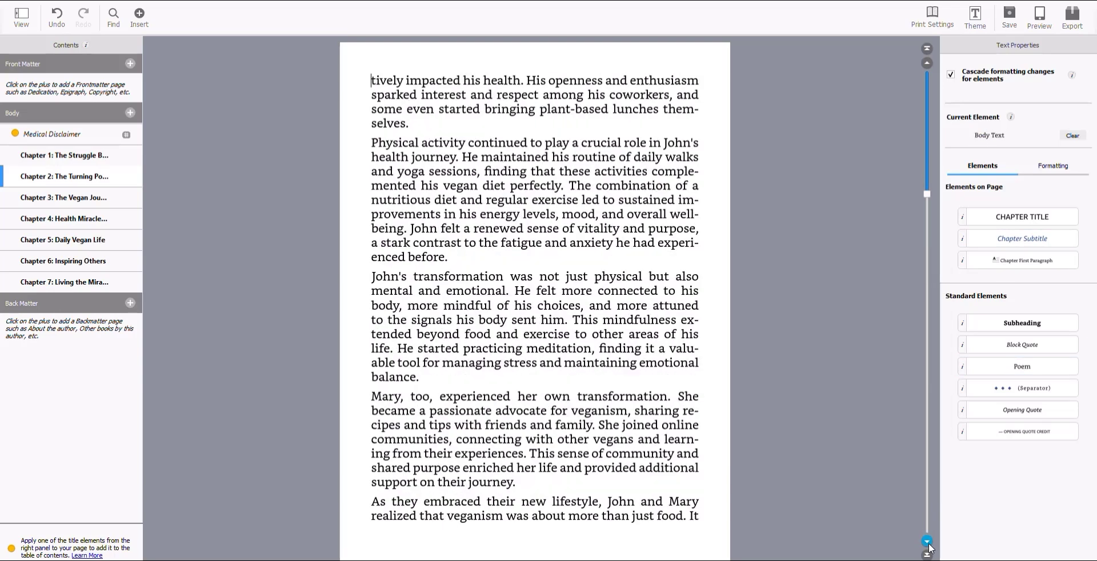
left_click(927, 542)
left_click(927, 541)
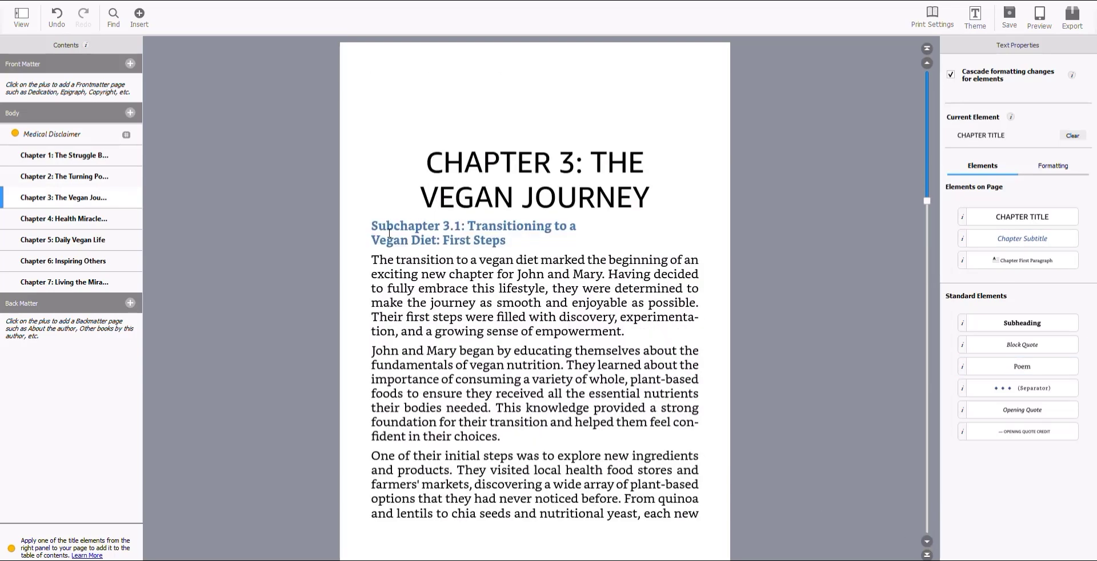
Make Subchapter 3.1 a chapter subtitle and delete the repeated Chapter 3 heading.
left_click_drag(370, 225, 527, 239)
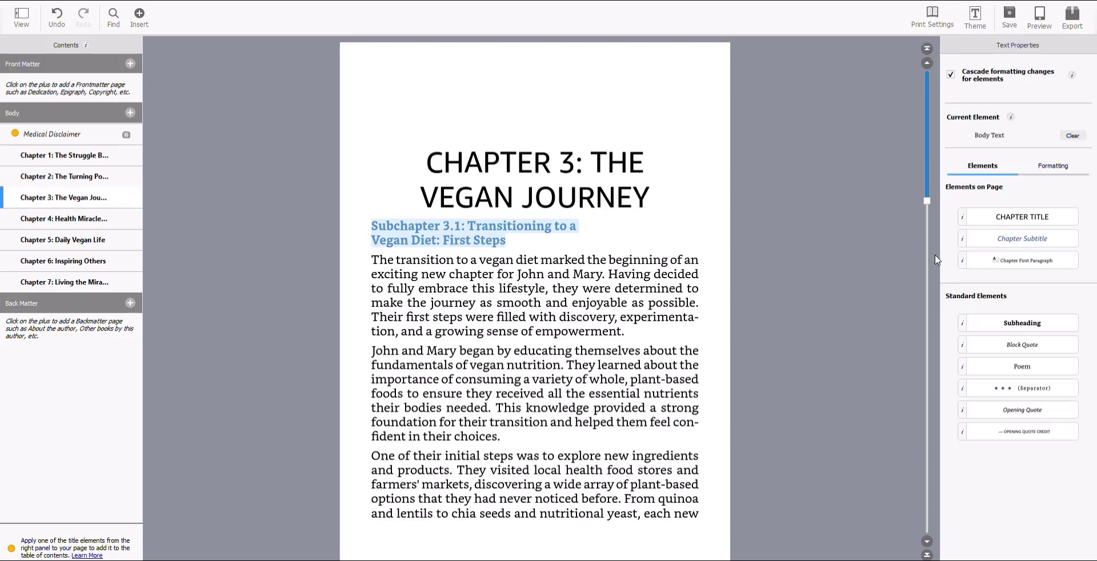
left_click(1002, 241)
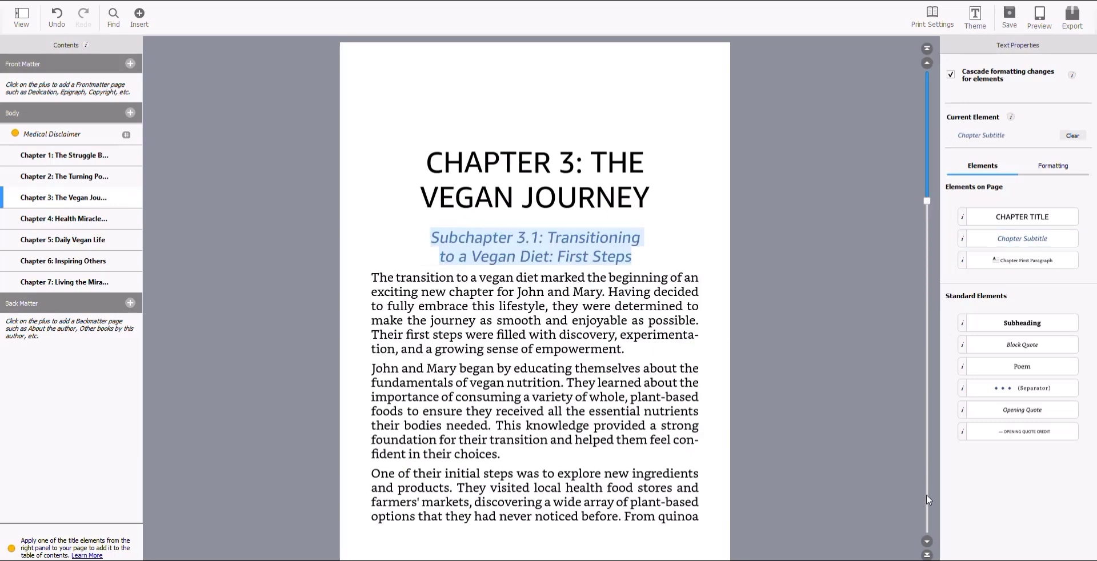
left_click(928, 541)
left_click(927, 541)
left_click(927, 541)
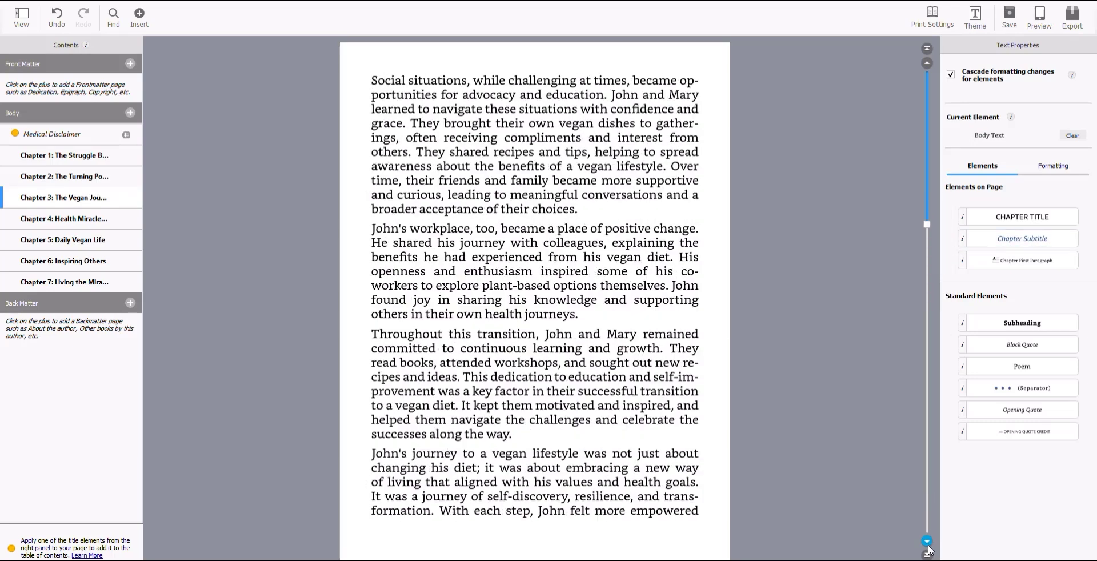
left_click(927, 542)
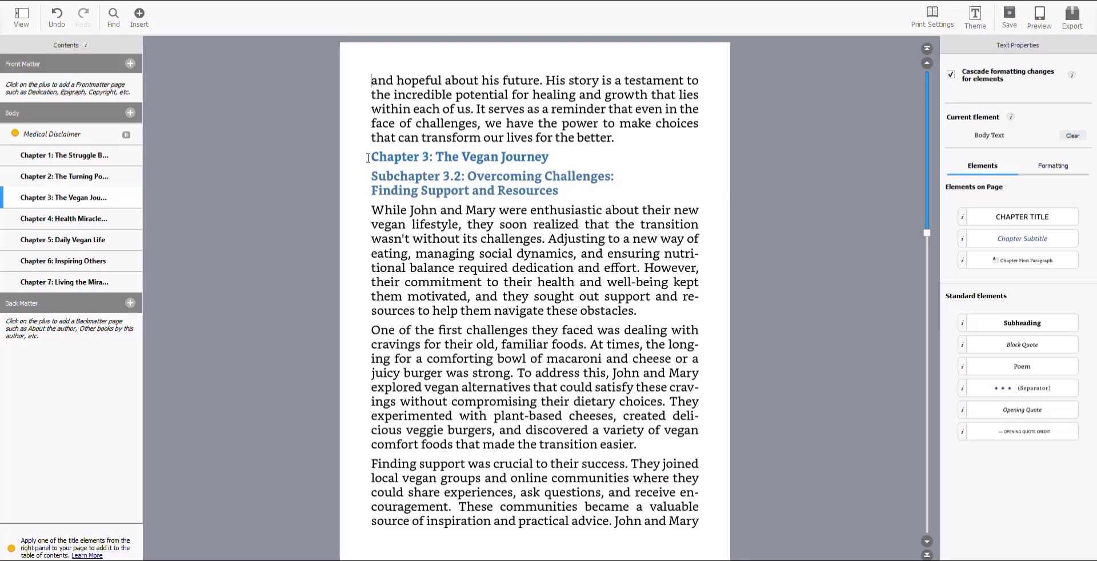
left_click_drag(372, 157, 550, 156)
key("BackSpace")
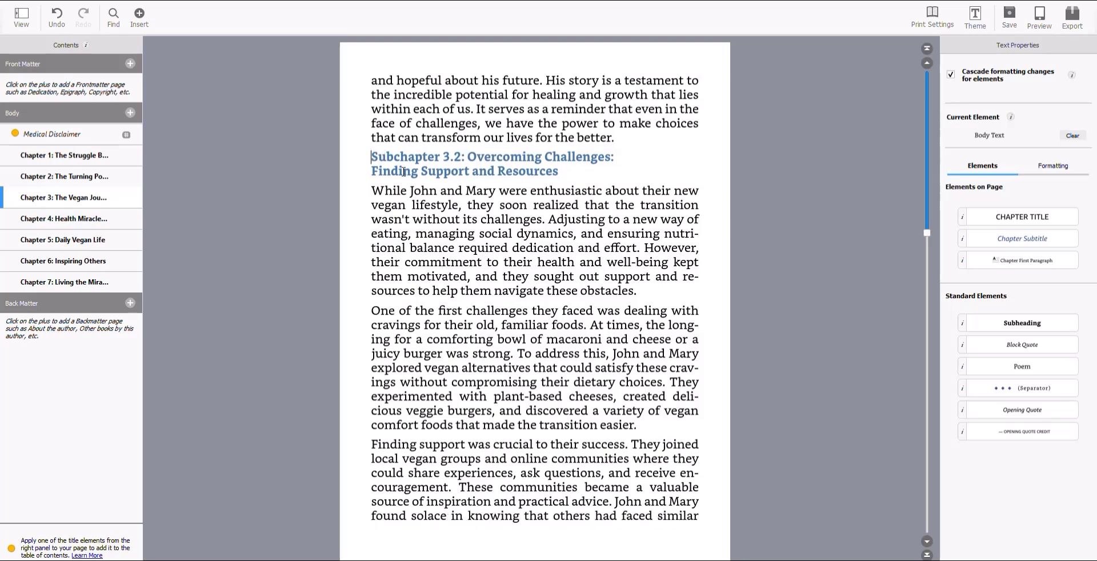
Make Subchapter 3.2 a chapter subtitle and page ahead to Chapter 4.
left_click_drag(383, 175, 567, 188)
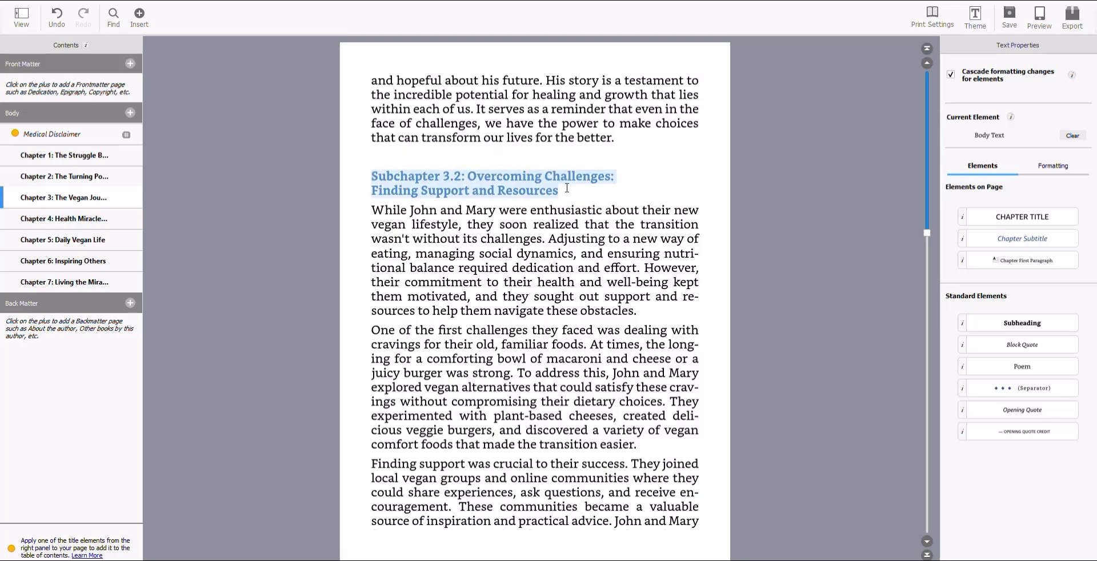
left_click(1023, 241)
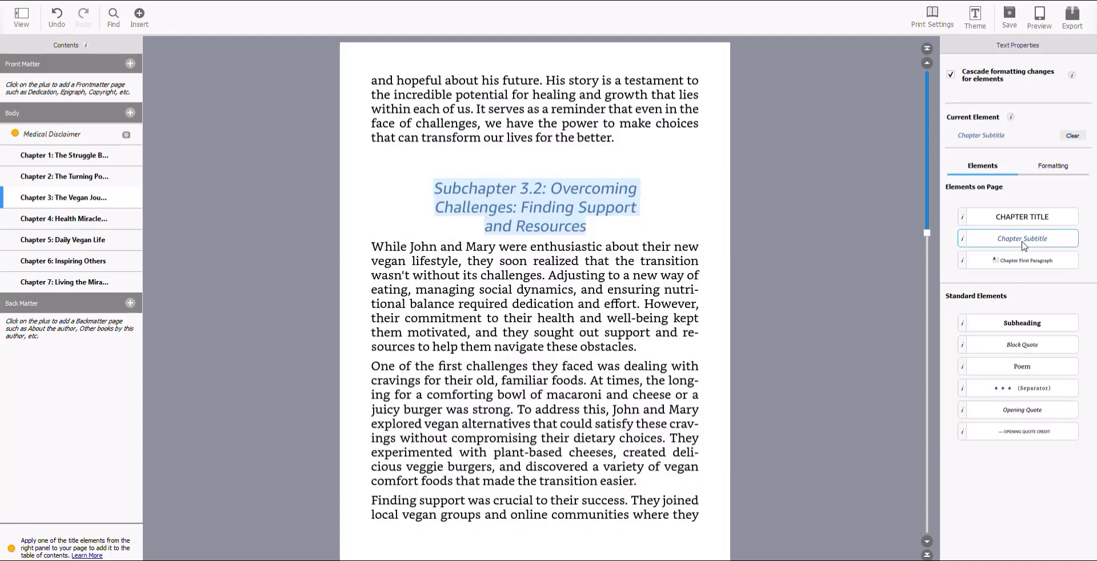
left_click(927, 543)
left_click(928, 543)
left_click(928, 543)
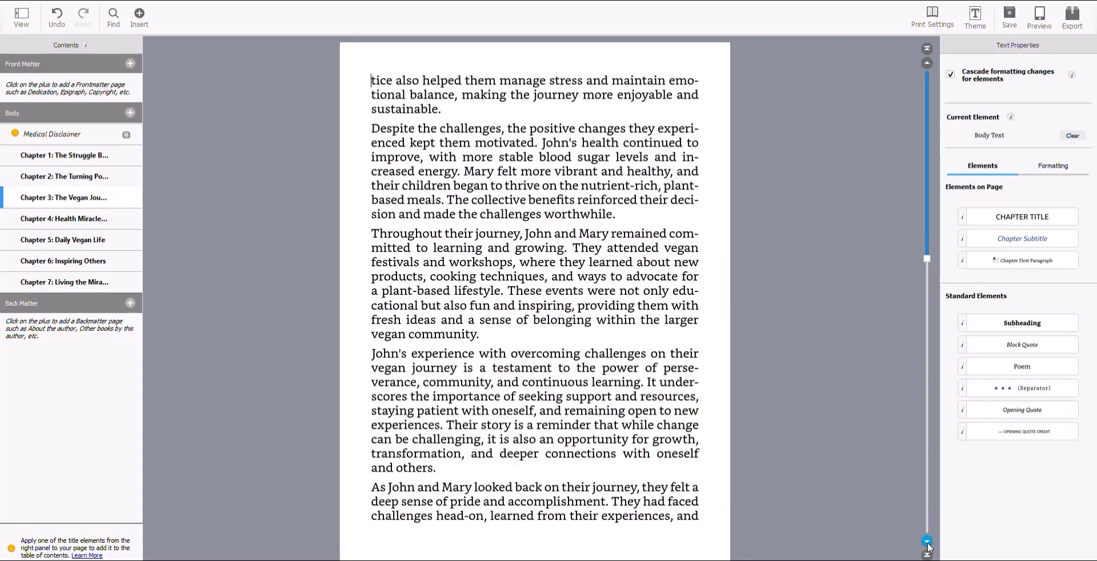
left_click(927, 543)
left_click(928, 543)
Make Subchapter 4.1 a chapter subtitle and delete the repeated Chapter 4 heading.
left_click_drag(373, 261, 549, 276)
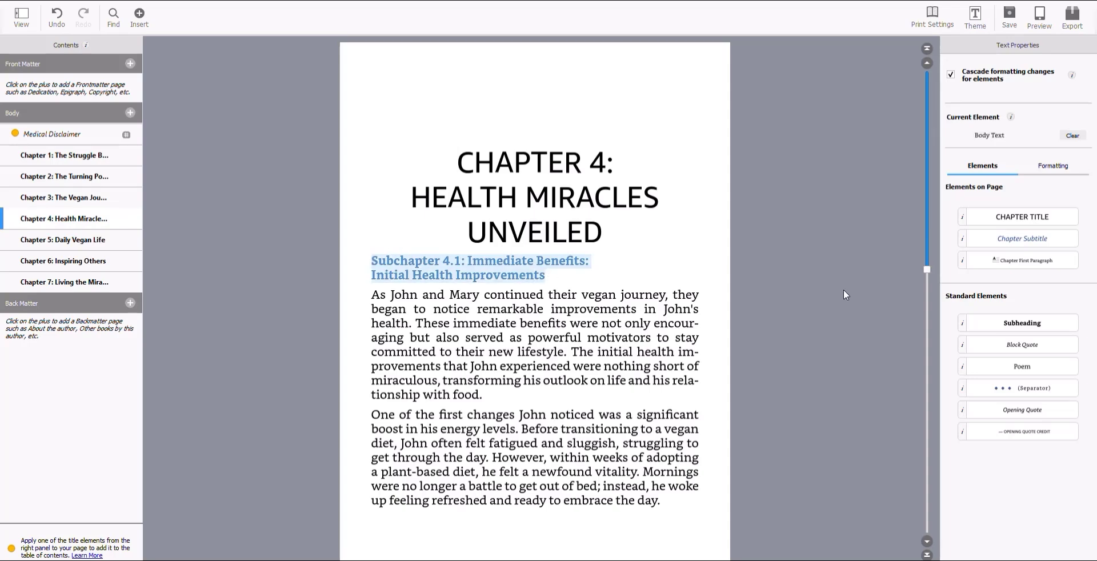
left_click(1006, 240)
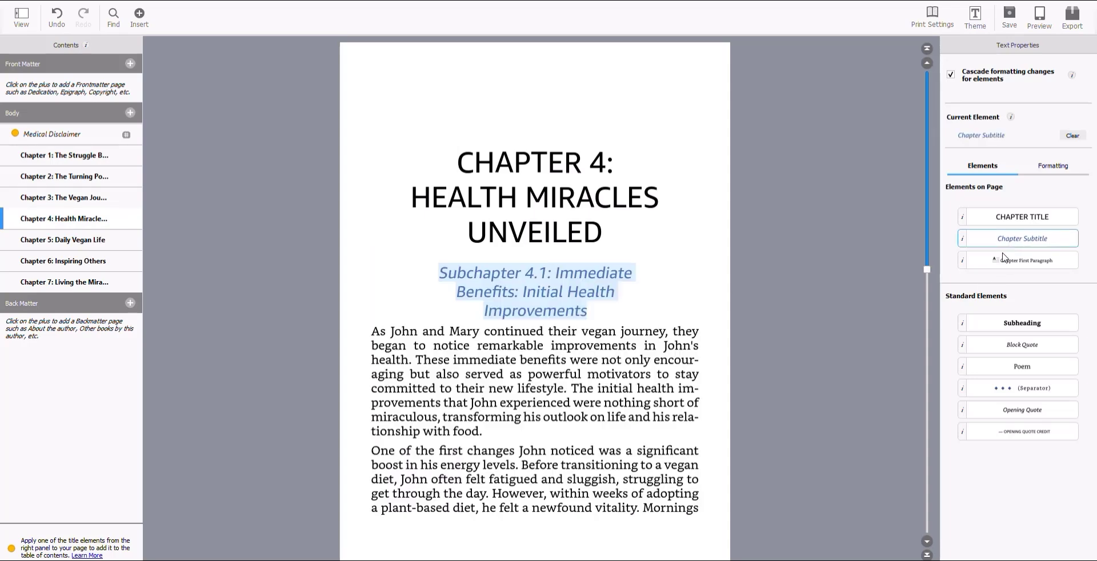
left_click(928, 543)
left_click(928, 543)
left_click(927, 543)
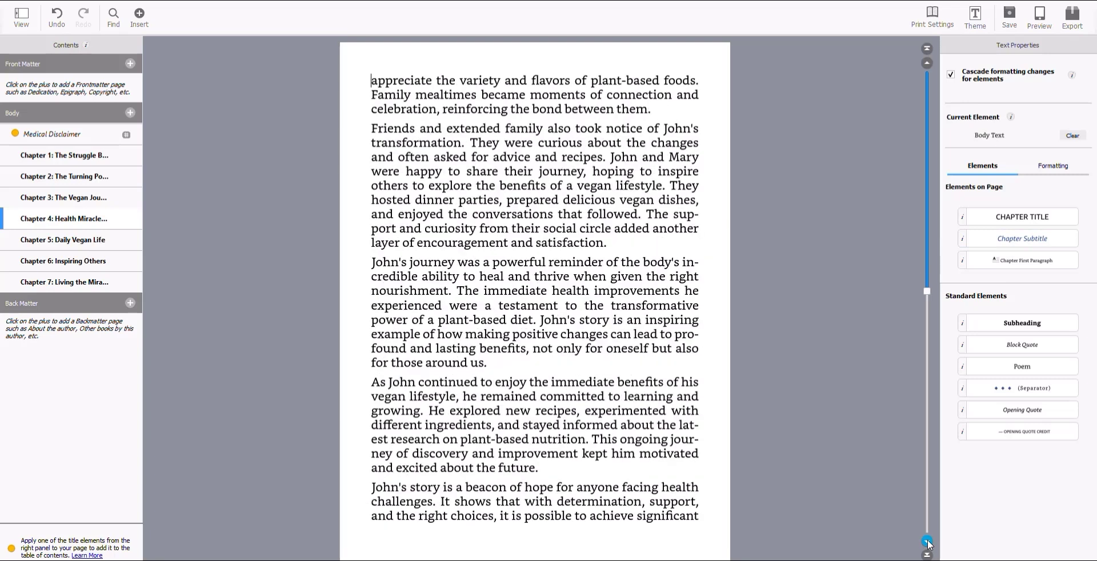
left_click(928, 543)
left_click_drag(365, 172, 598, 172)
key("BackSpace")
key("Return")
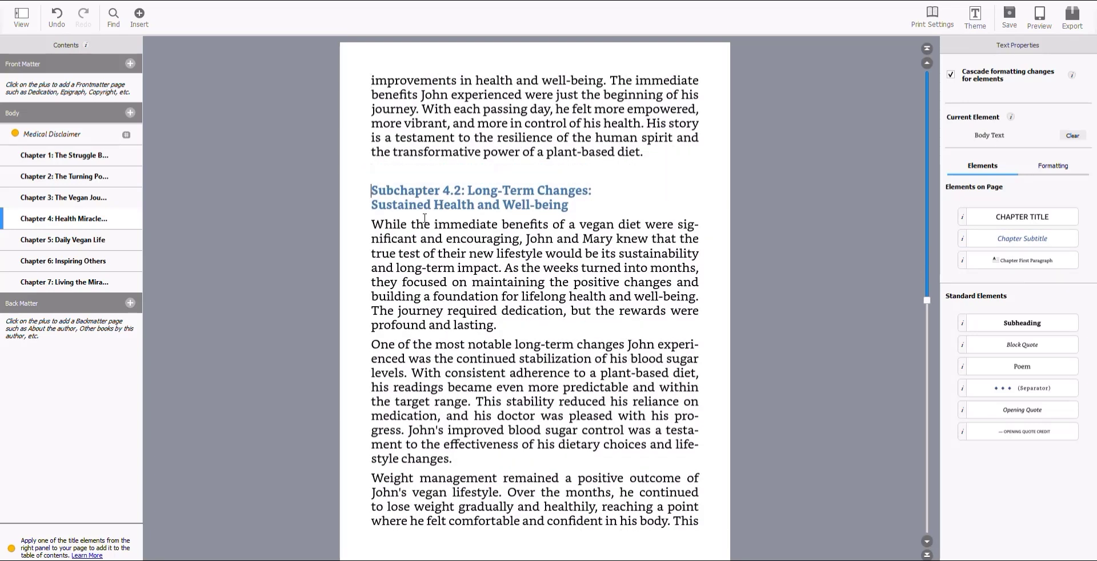
Make Subchapter 4.2 a chapter subtitle and page ahead to Chapter 5.
left_click_drag(375, 192, 339, 192)
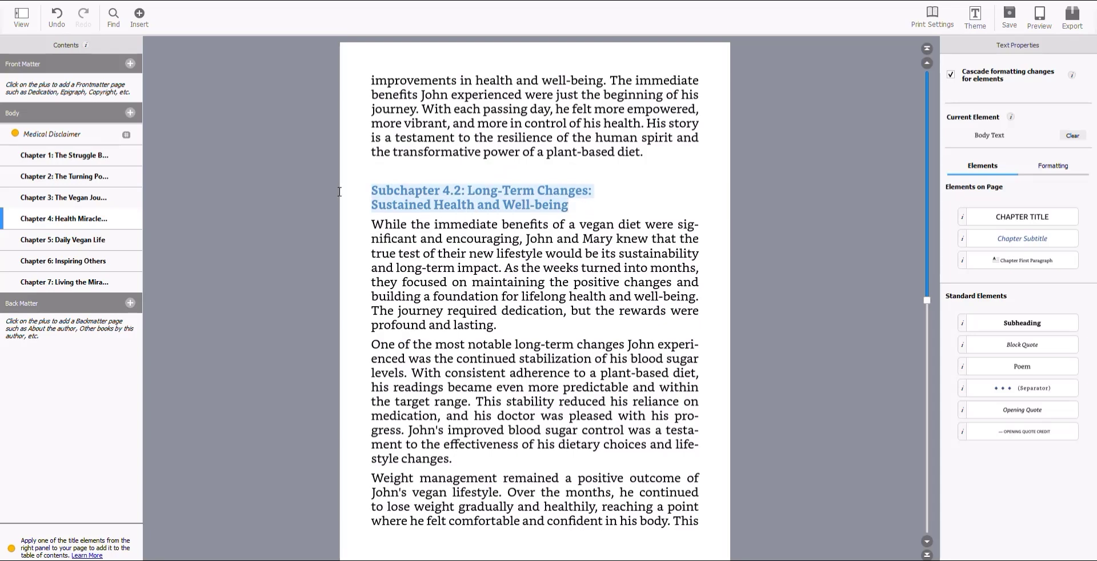
left_click(1022, 238)
left_click(927, 541)
left_click(927, 541)
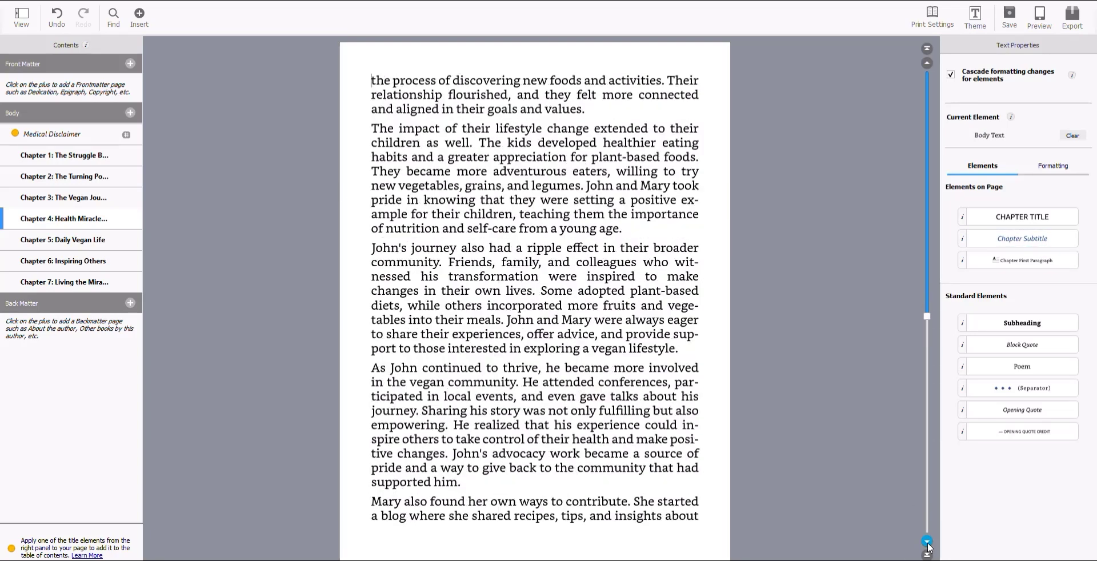
left_click(927, 543)
left_click(928, 543)
Style the Subchapter 5.1 heading as a Chapter Subtitle.
left_click(927, 543)
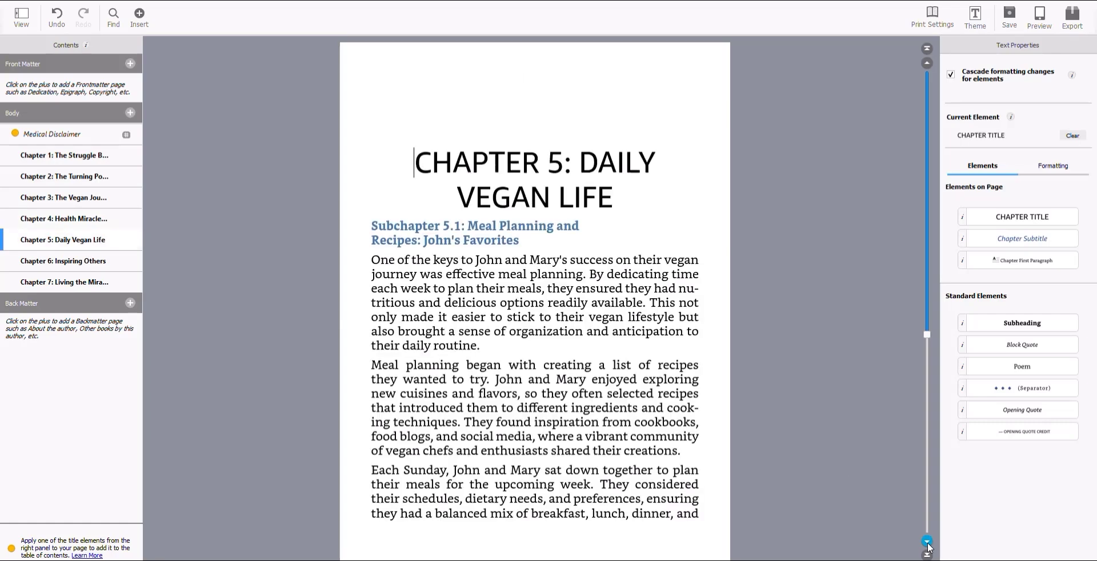
left_click_drag(372, 224, 556, 240)
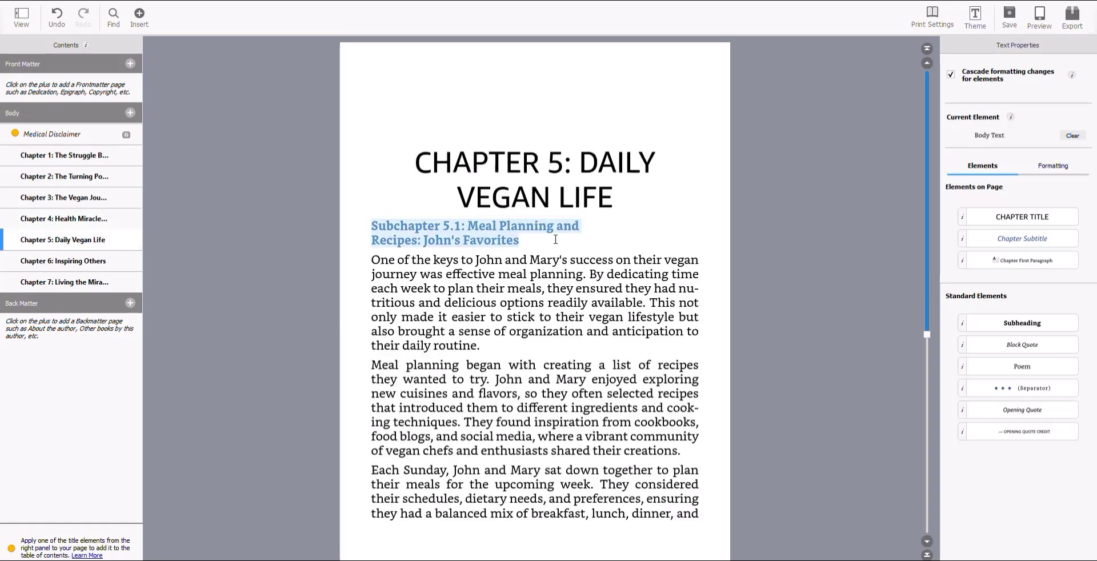
left_click(1023, 239)
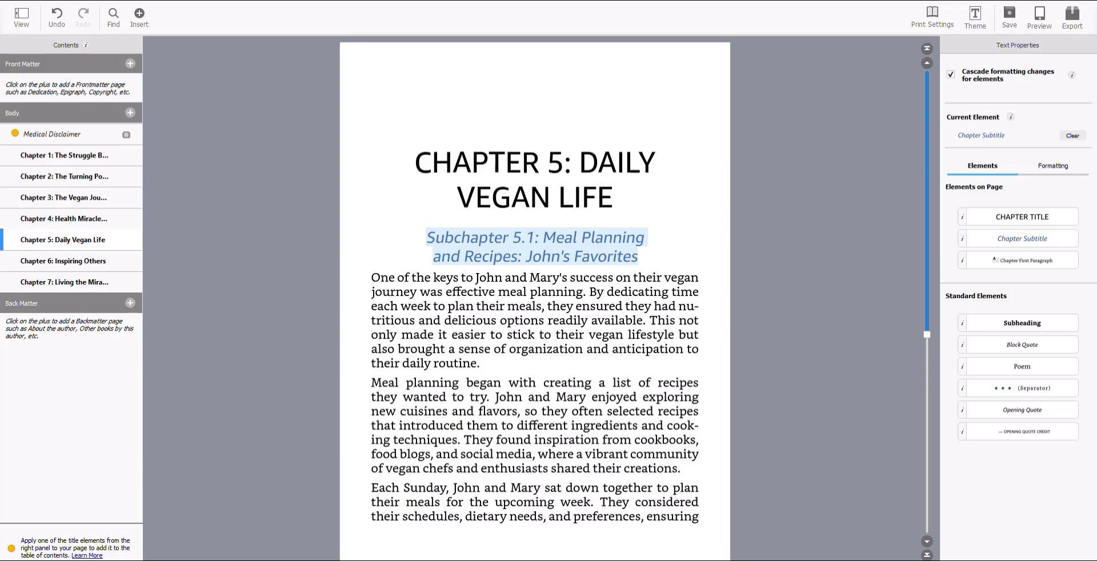
Delete the repeated Chapter 5 heading and make Subchapter 5.2 a Chapter Subtitle.
left_click(927, 542)
left_click(927, 542)
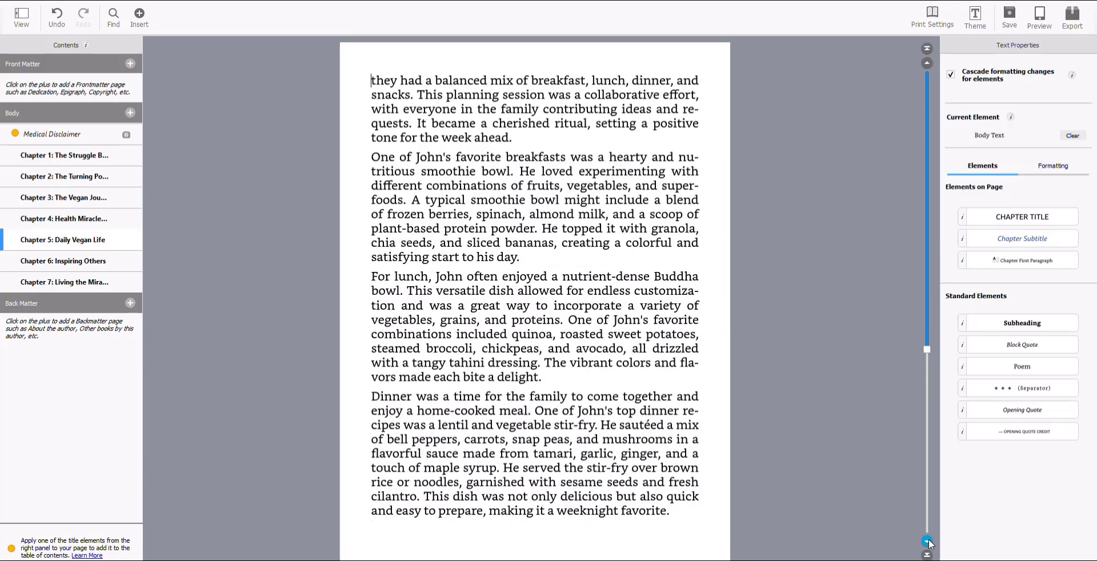
left_click(927, 542)
left_click(927, 541)
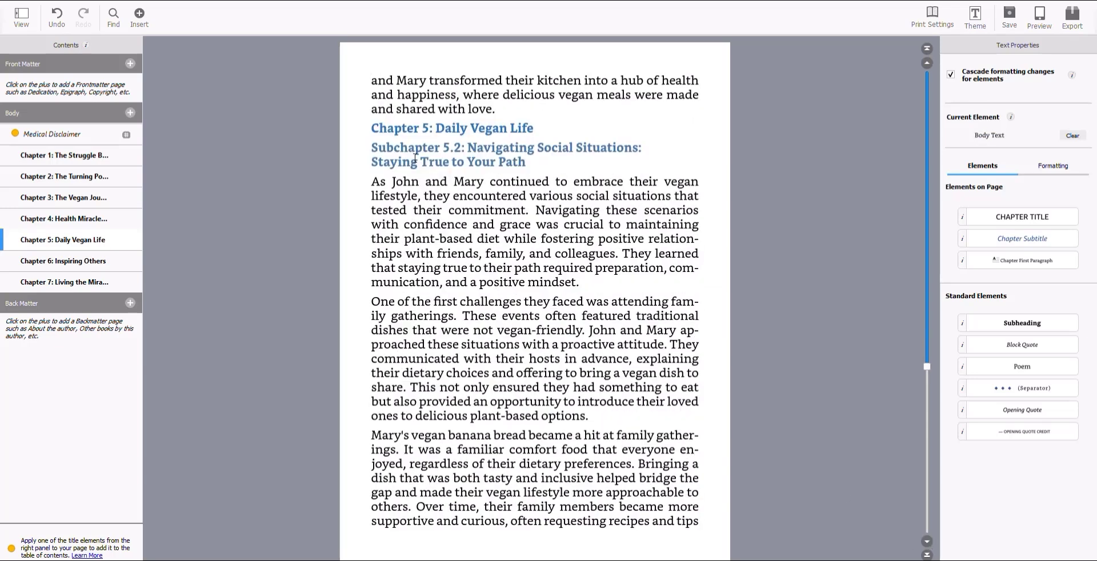
left_click_drag(368, 128, 544, 129)
key("Delete")
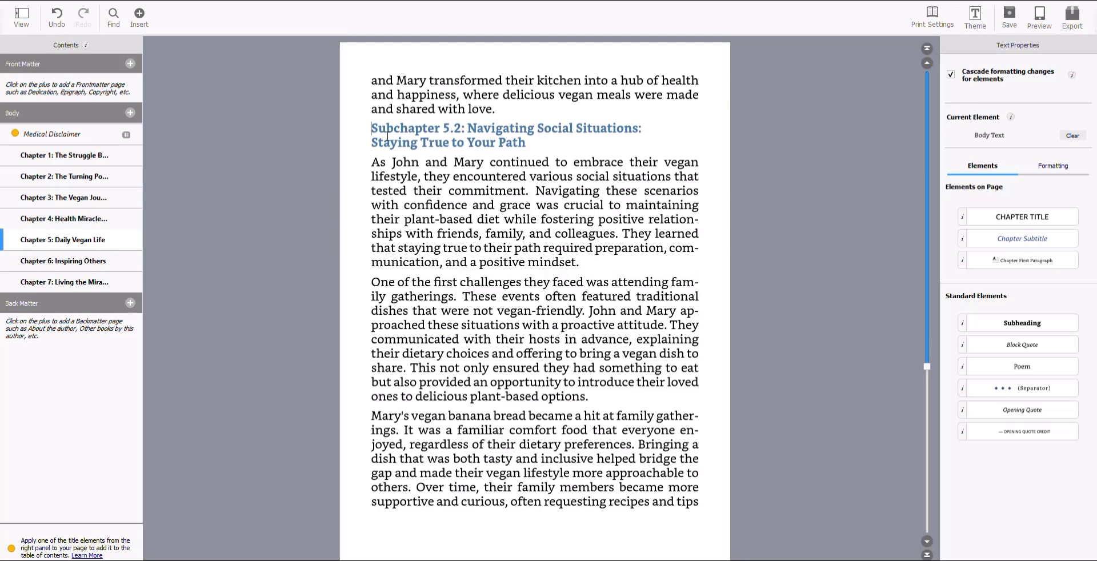
key("Return")
left_click_drag(370, 147, 543, 170)
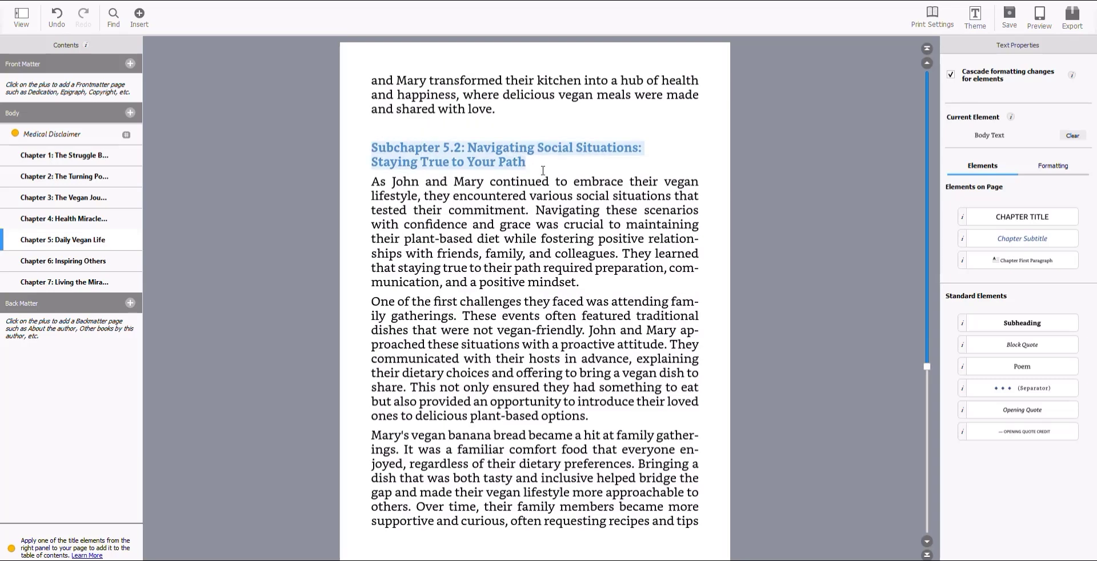
left_click(1023, 239)
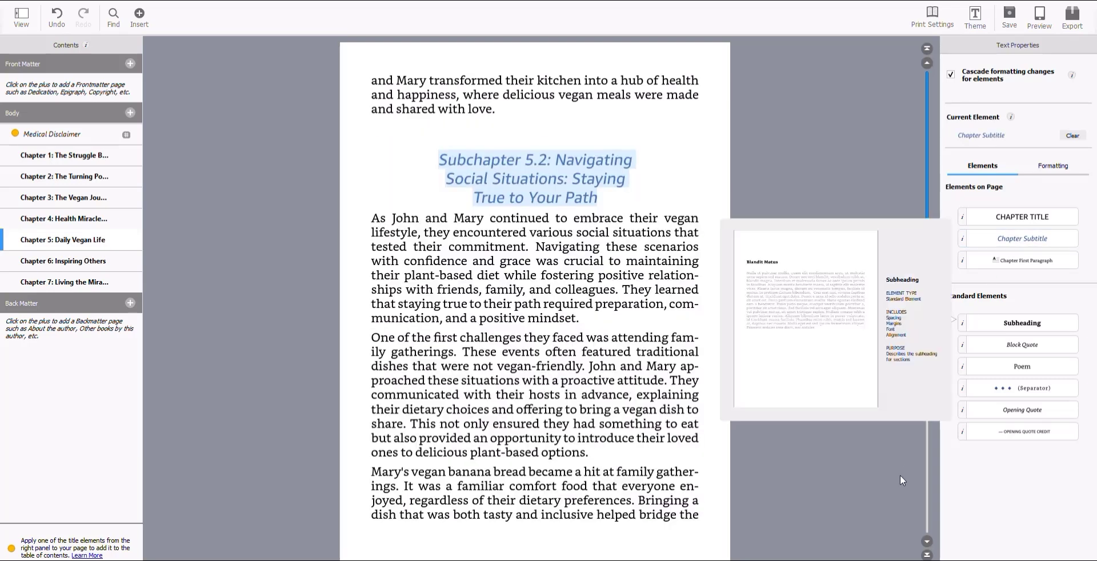
Style the Subchapter 6.1 heading as a Chapter Subtitle.
left_click(928, 541)
left_click(928, 541)
left_click(927, 541)
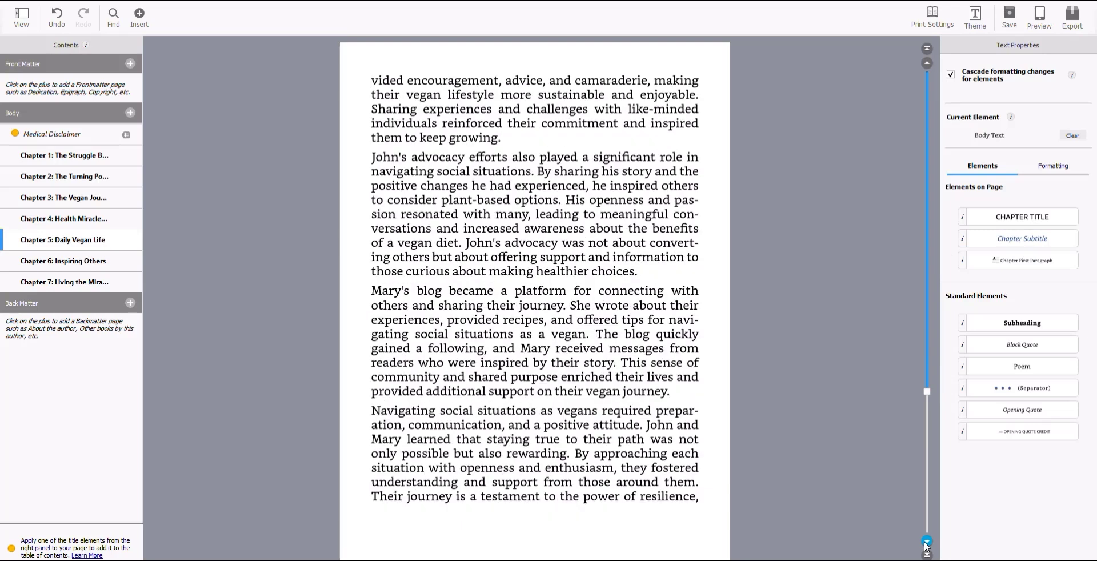
left_click(928, 542)
left_click(927, 542)
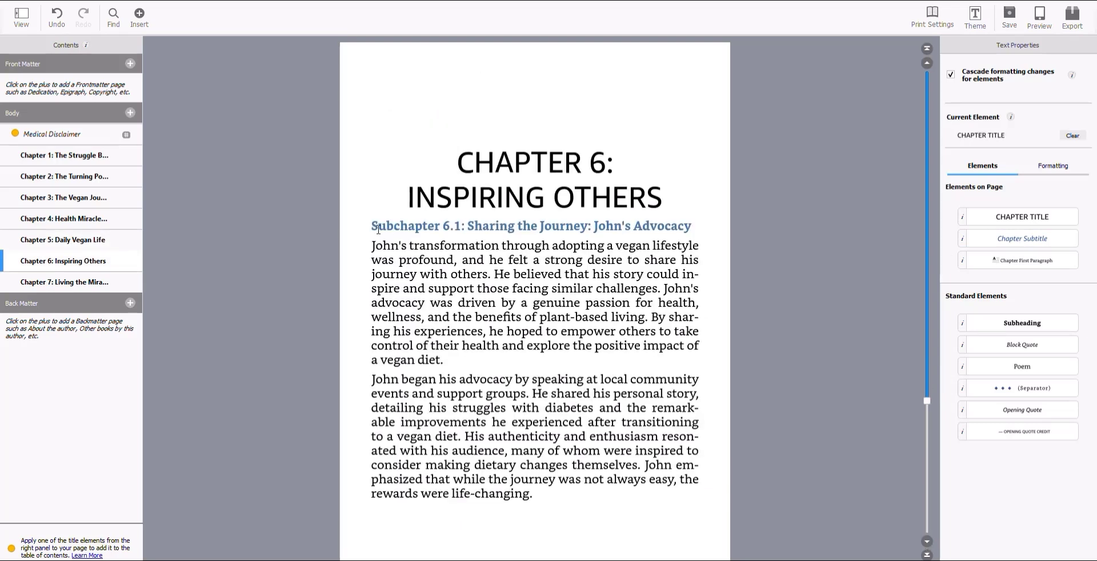
left_click_drag(373, 224, 692, 219)
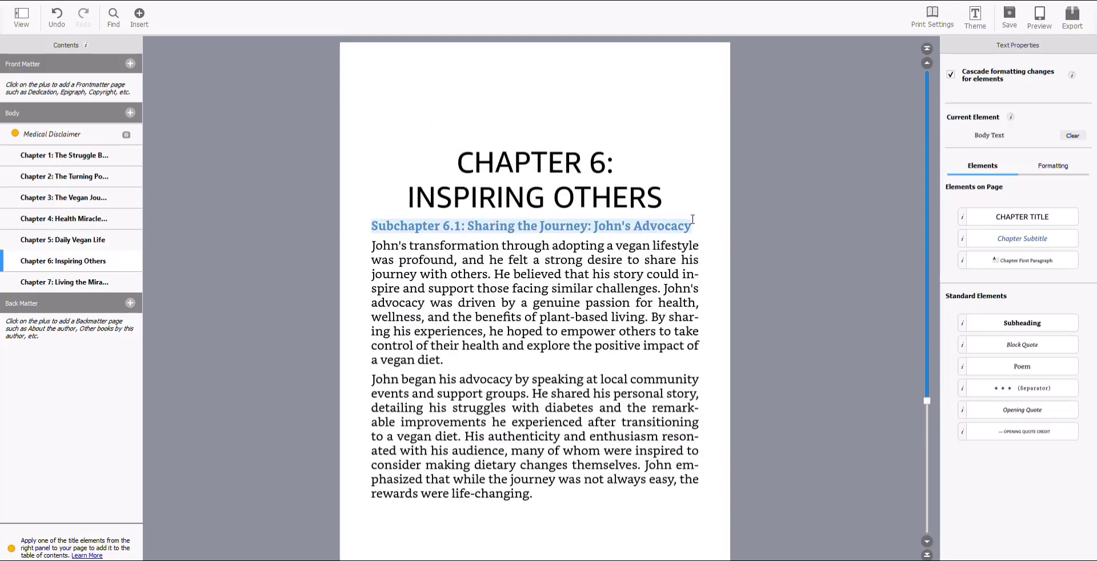
left_click(1011, 239)
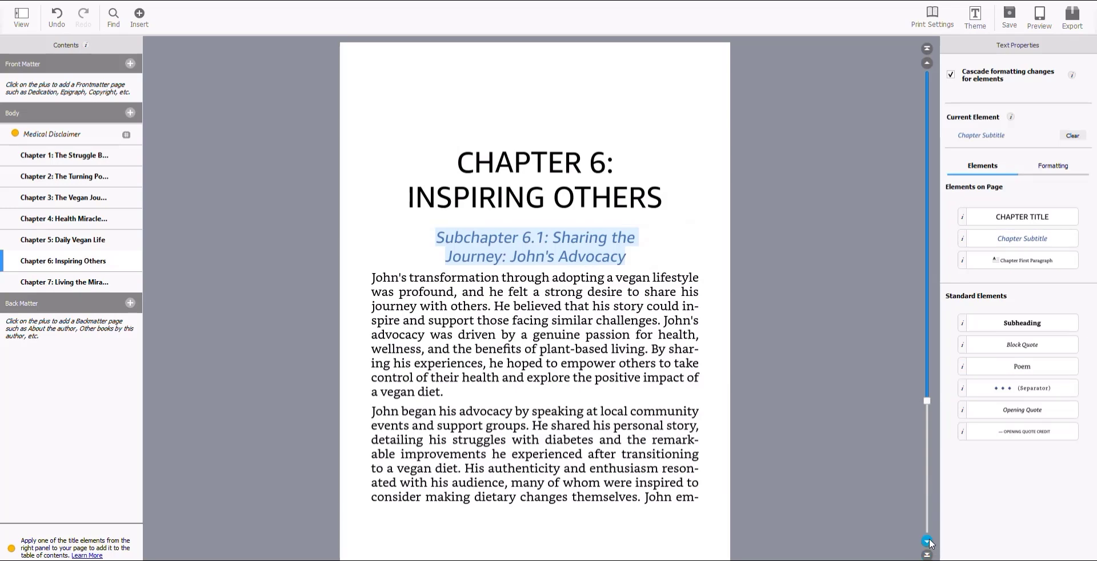
Remove the repeated 'Chapter 6: Inspiring Others' line and make Subchapter 6.2 a Chapter Subtitle.
left_click(927, 541)
left_click(927, 542)
left_click(927, 542)
left_click(927, 542)
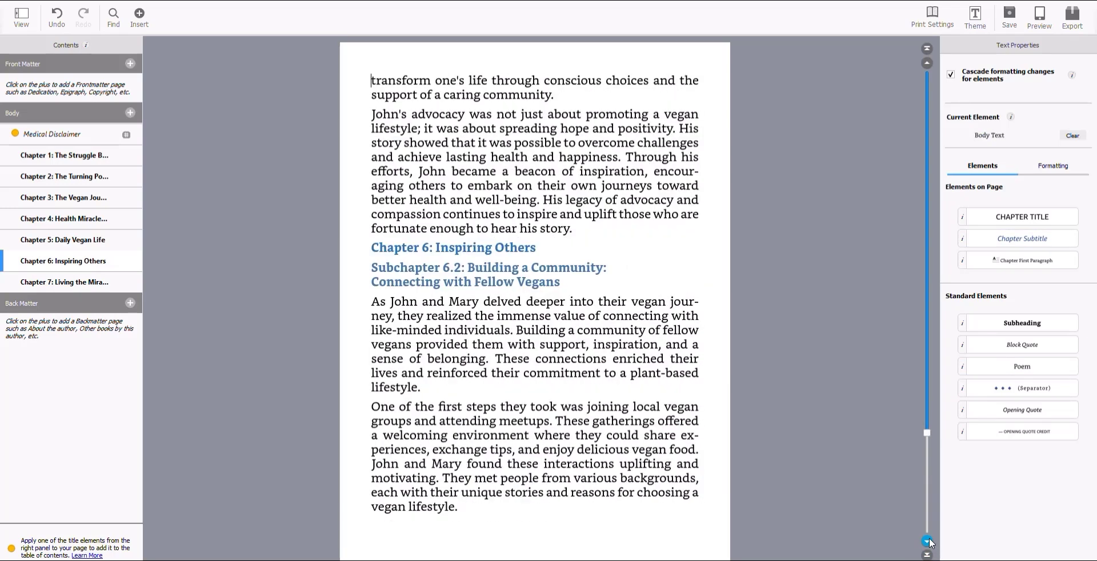
left_click_drag(367, 241, 544, 248)
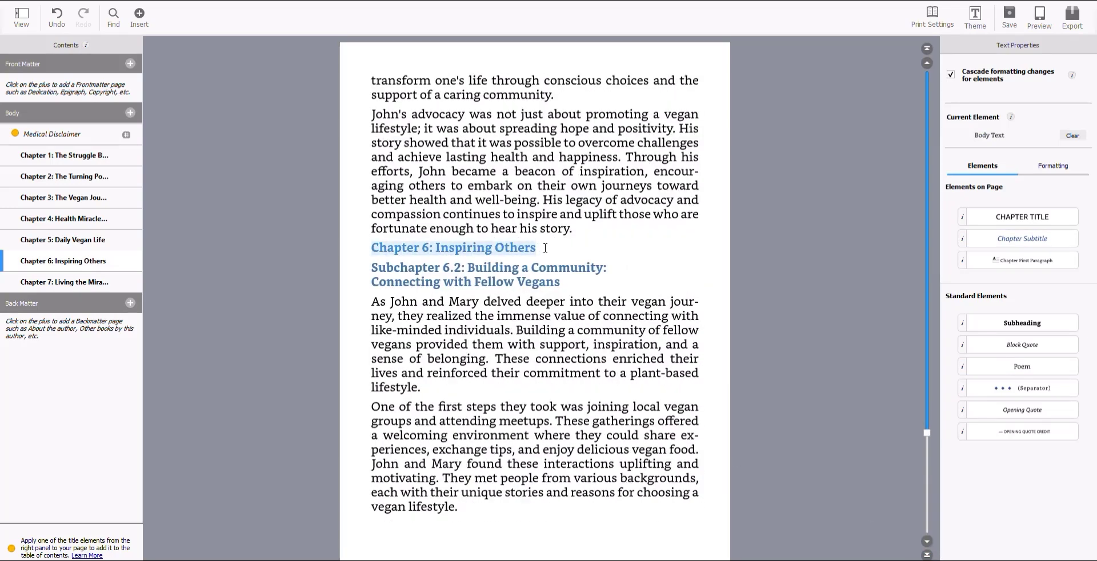
key("BackSpace")
left_click_drag(373, 268, 560, 282)
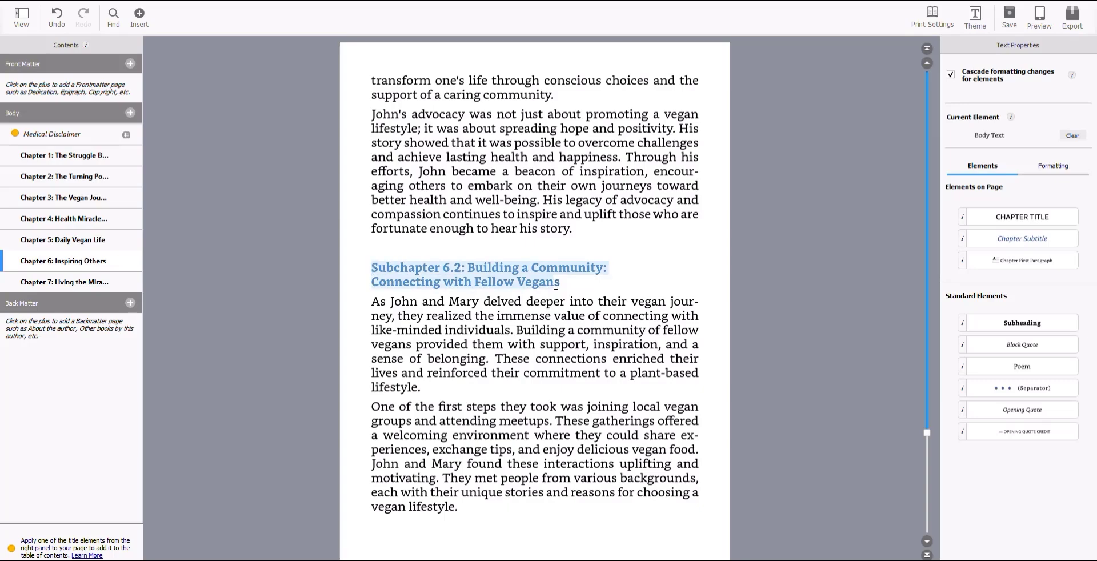
left_click(1004, 241)
Style the Subchapter 7.1 heading as a Chapter Subtitle.
left_click(927, 542)
left_click(927, 542)
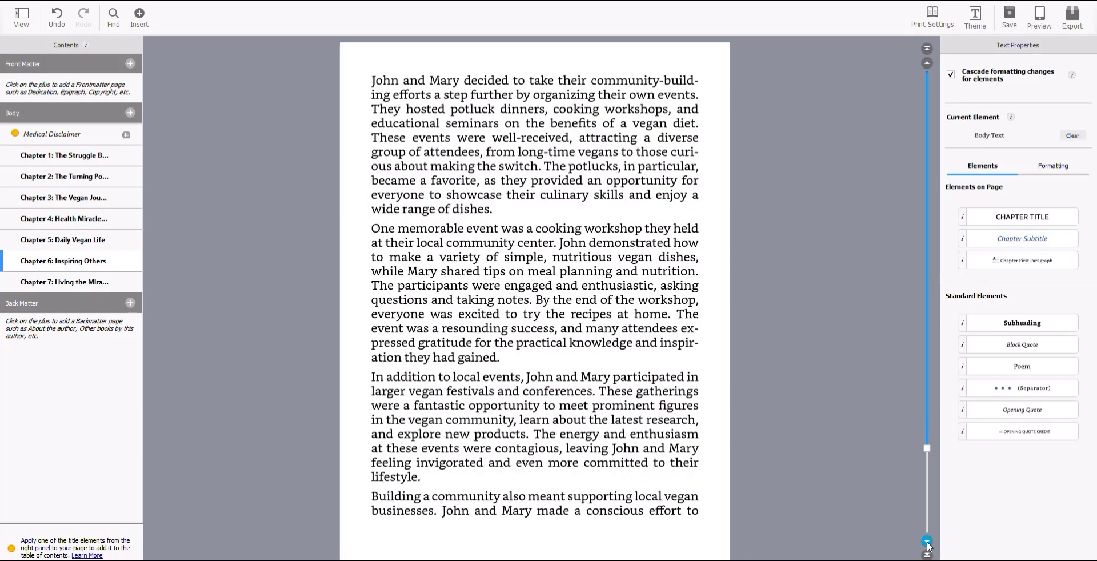
left_click(927, 541)
left_click(927, 541)
left_click(927, 541)
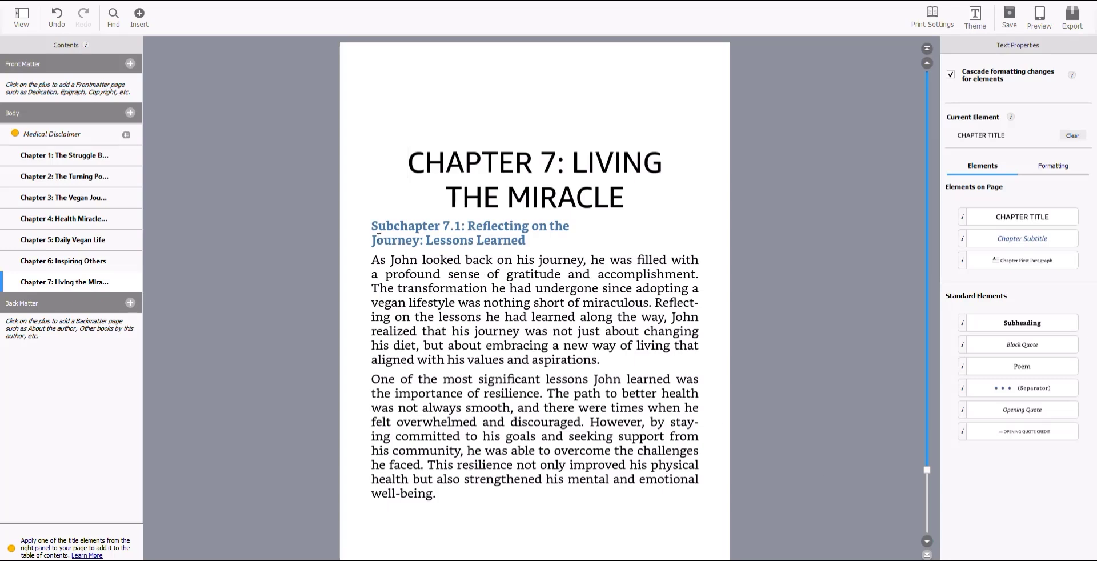
left_click_drag(372, 227, 526, 241)
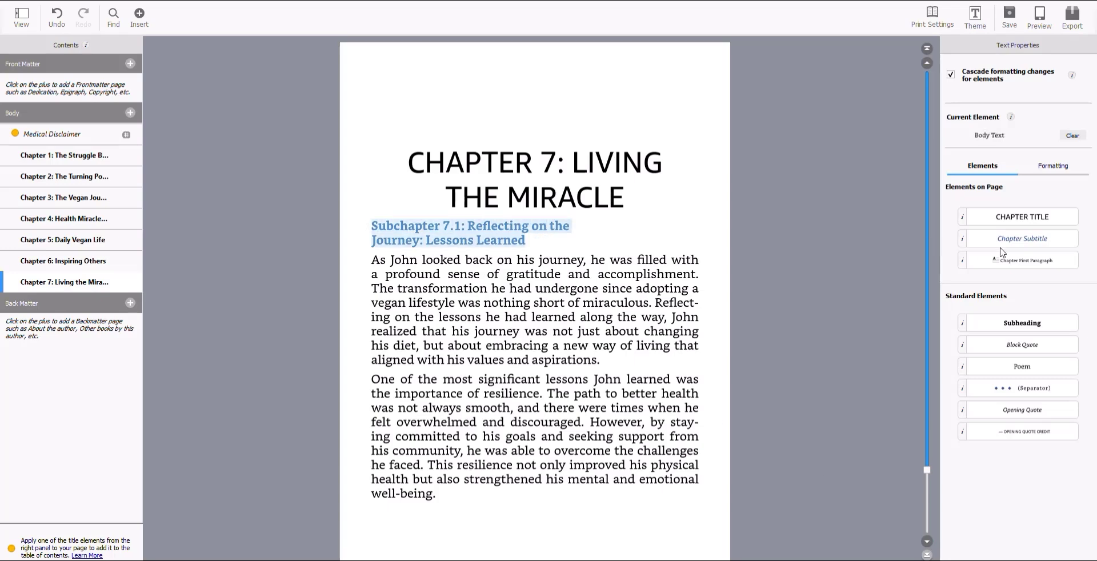
left_click(1023, 239)
Delete the repeated 'Chapter 7: Living the Miracle' line and make both Subchapter 7.2 lines a Chapter Subtitle.
left_click(927, 541)
left_click(927, 541)
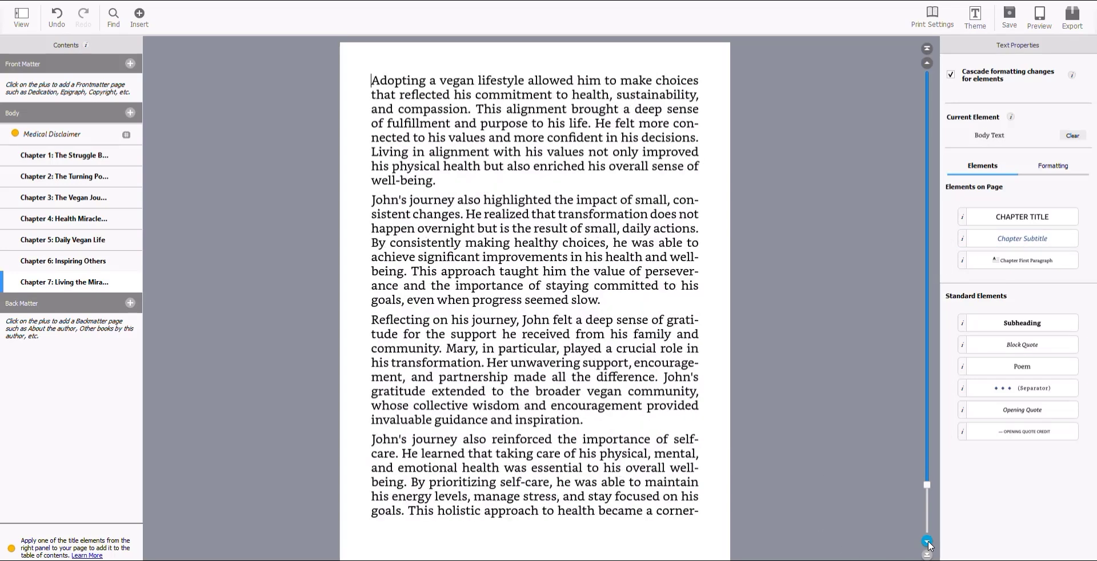
left_click(927, 541)
left_click(927, 541)
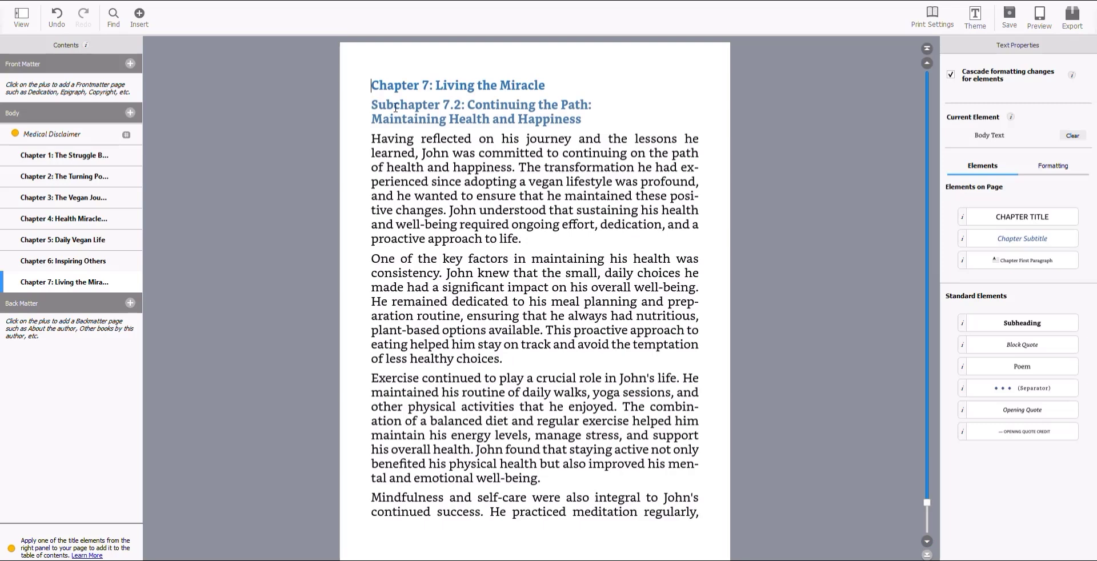
left_click_drag(372, 86, 561, 89)
key("BackSpace")
left_click_drag(369, 86, 589, 102)
left_click(1023, 238)
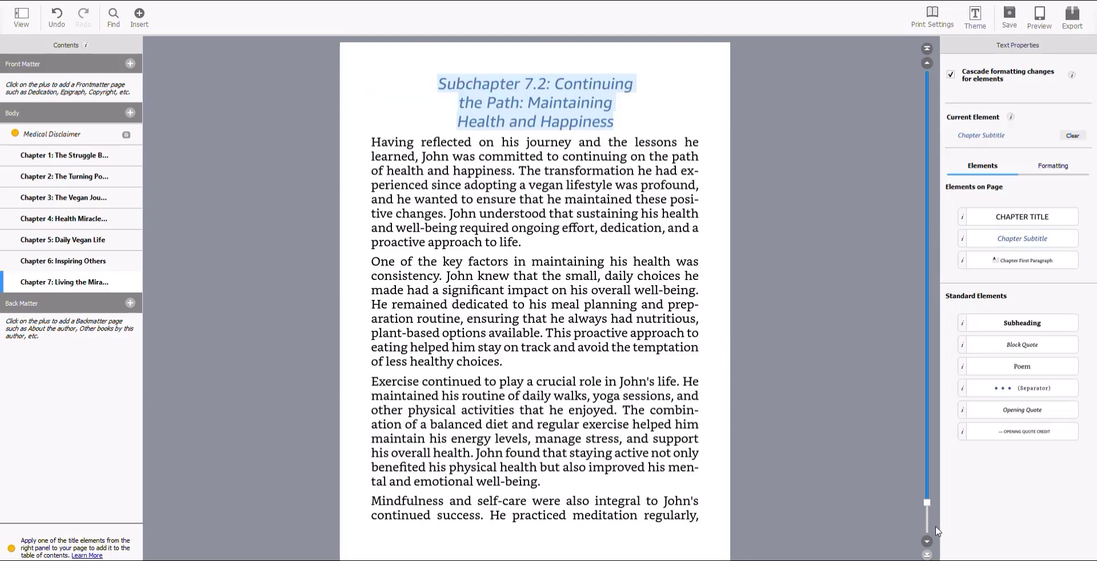
left_click(927, 541)
left_click(927, 541)
Scroll back to the book's opening Medical Disclaimer and Copyright pages.
left_click(927, 542)
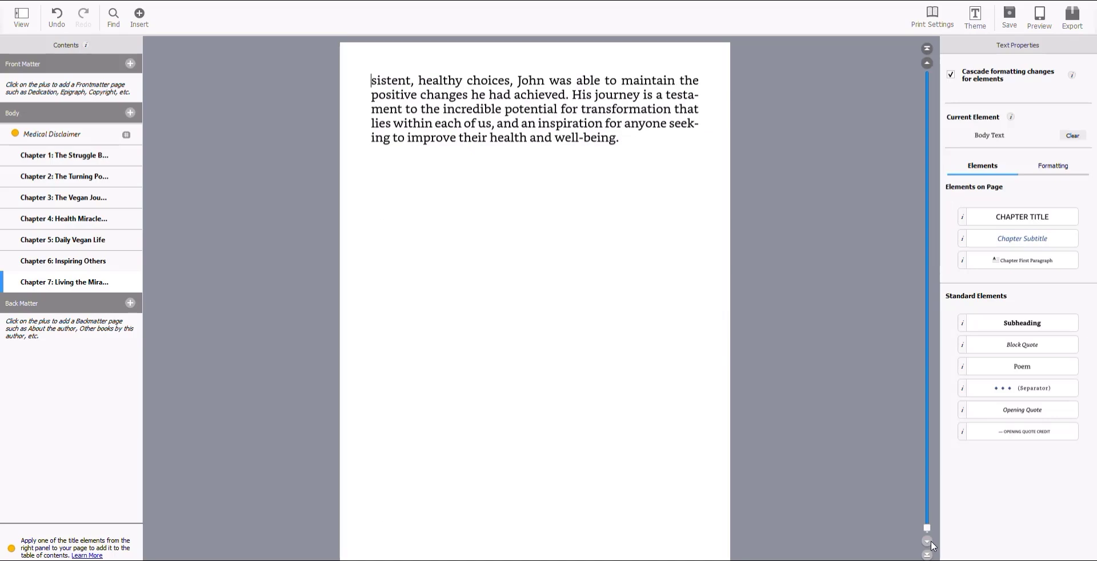
left_click_drag(928, 528, 926, 75)
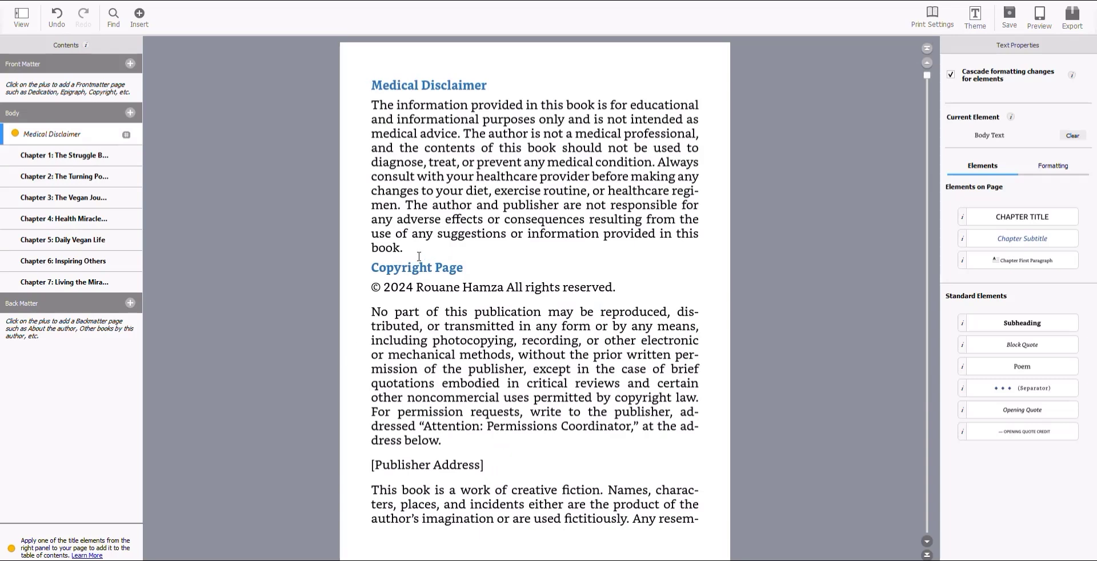
scroll(420, 257, "down", 3)
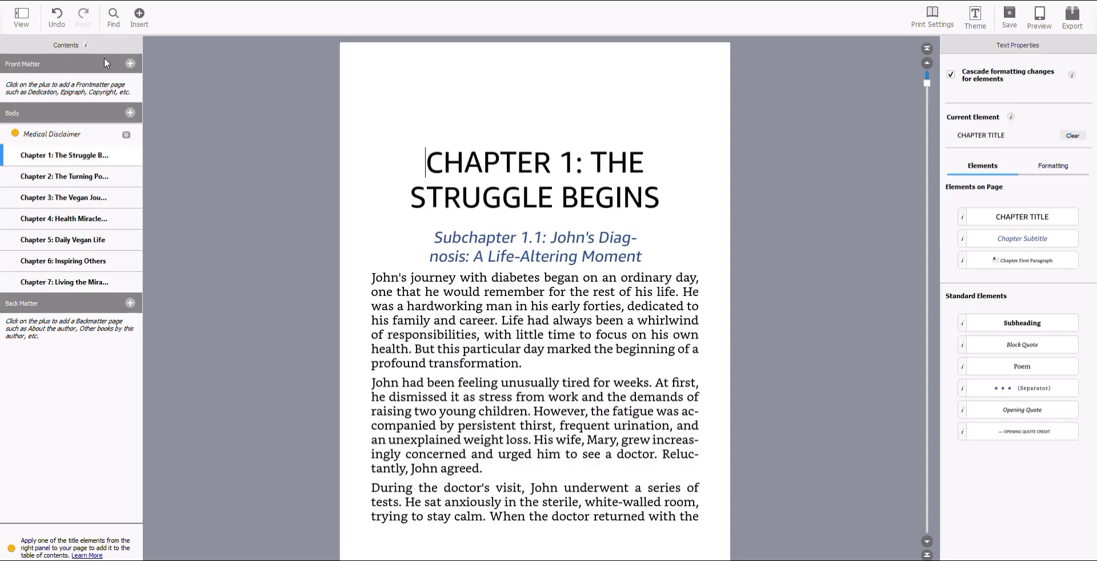
scroll(667, 193, "up", 3)
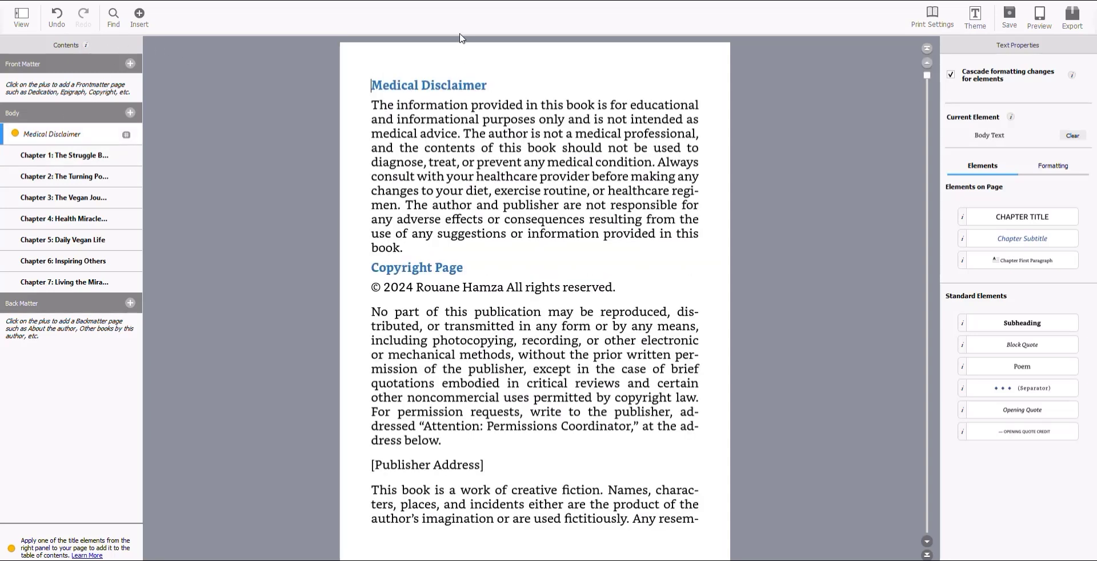
Insert a generated table of contents listing Chapters 1–7, then start saving the project.
left_click(140, 17)
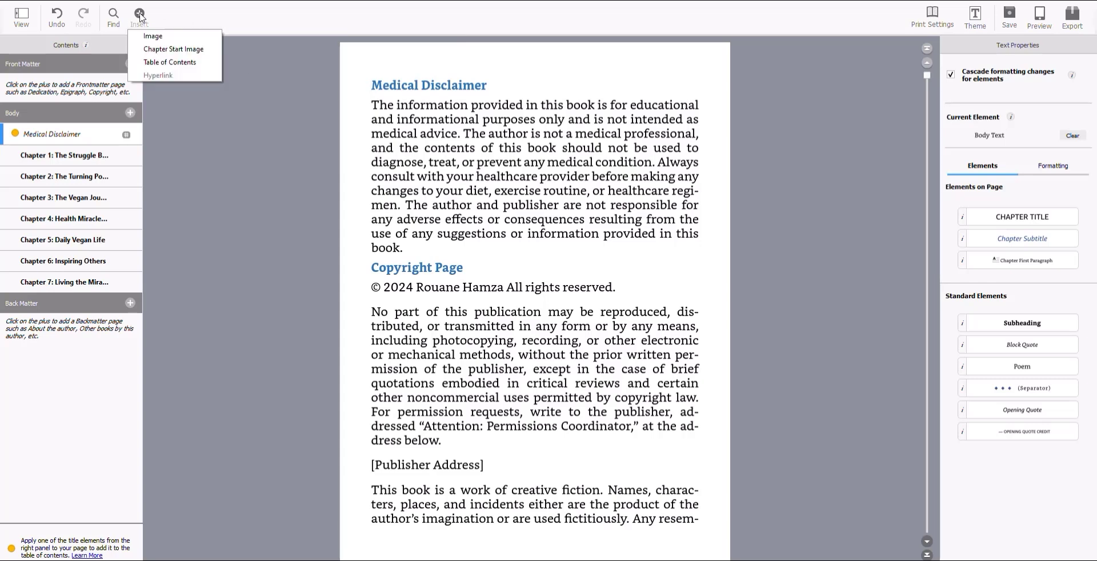
left_click(165, 62)
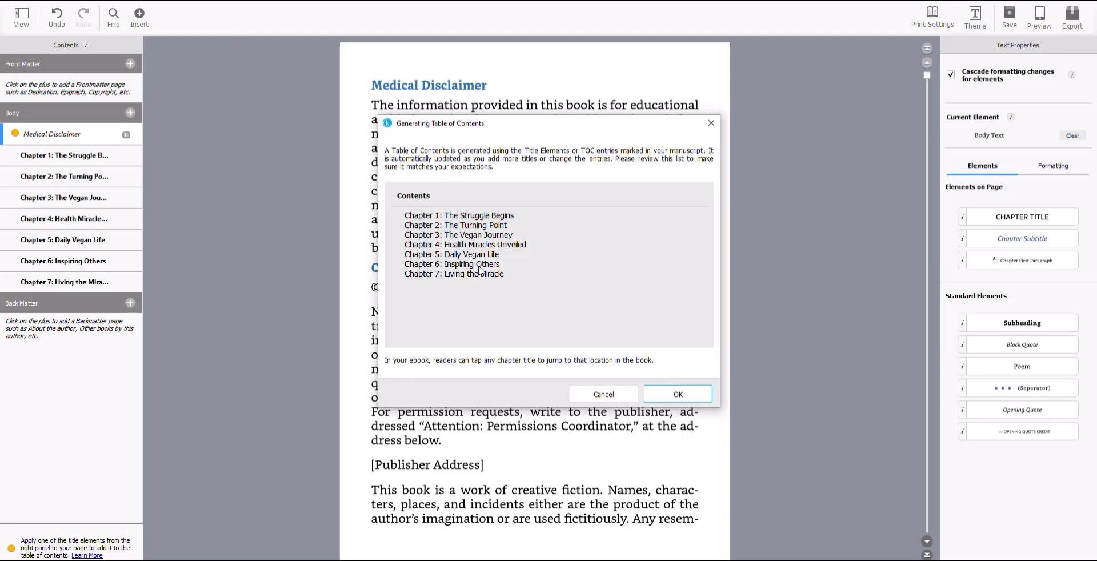
left_click(679, 395)
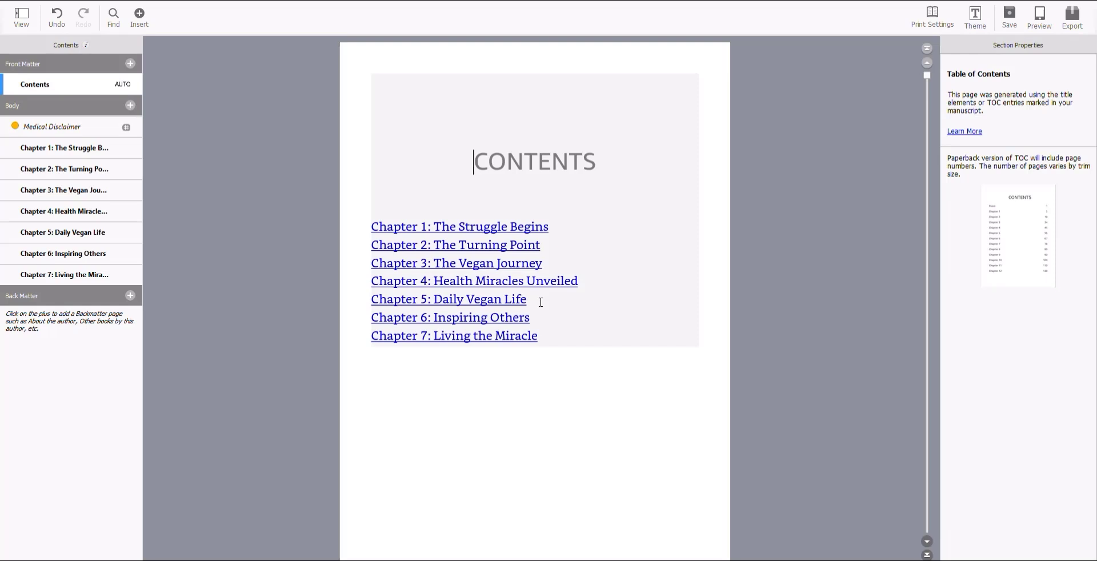
left_click(1010, 18)
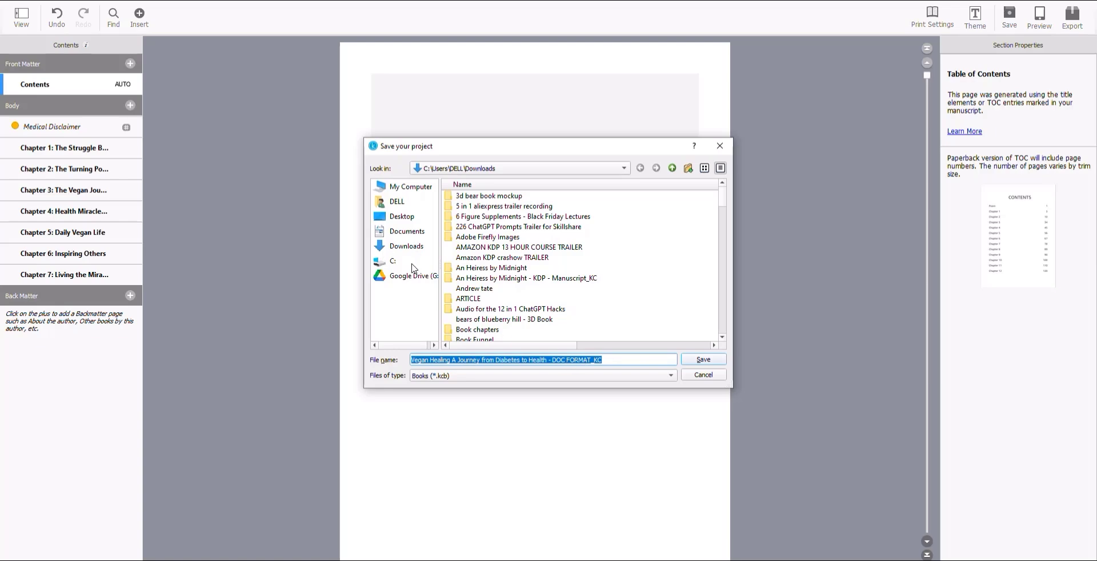
Save the project under its proposed .kcb name in Downloads and return to Chapter 1.
left_click(414, 246)
left_click(708, 360)
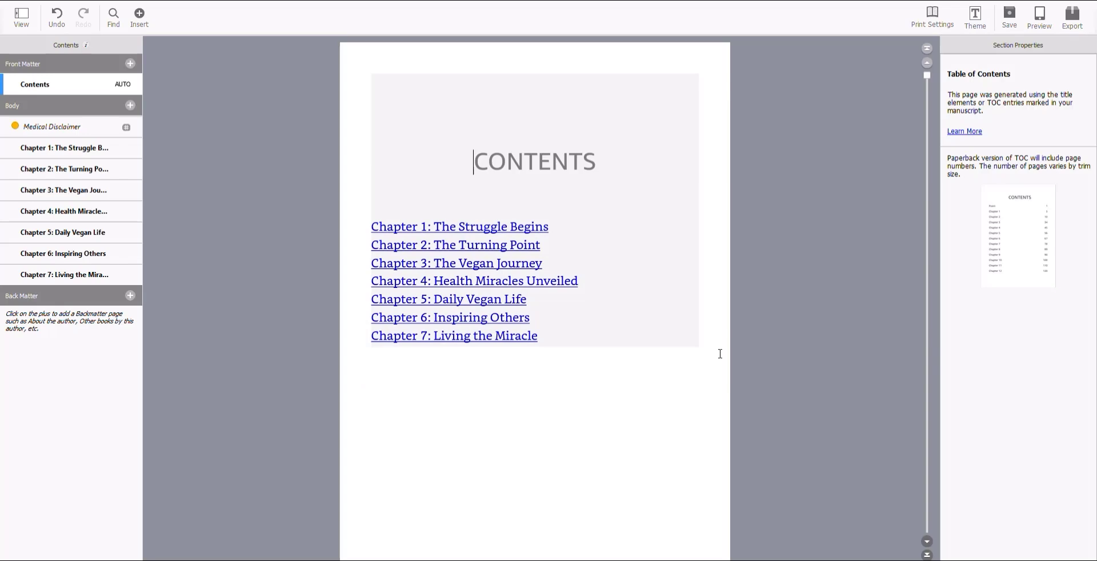
scroll(698, 374, "down", 10)
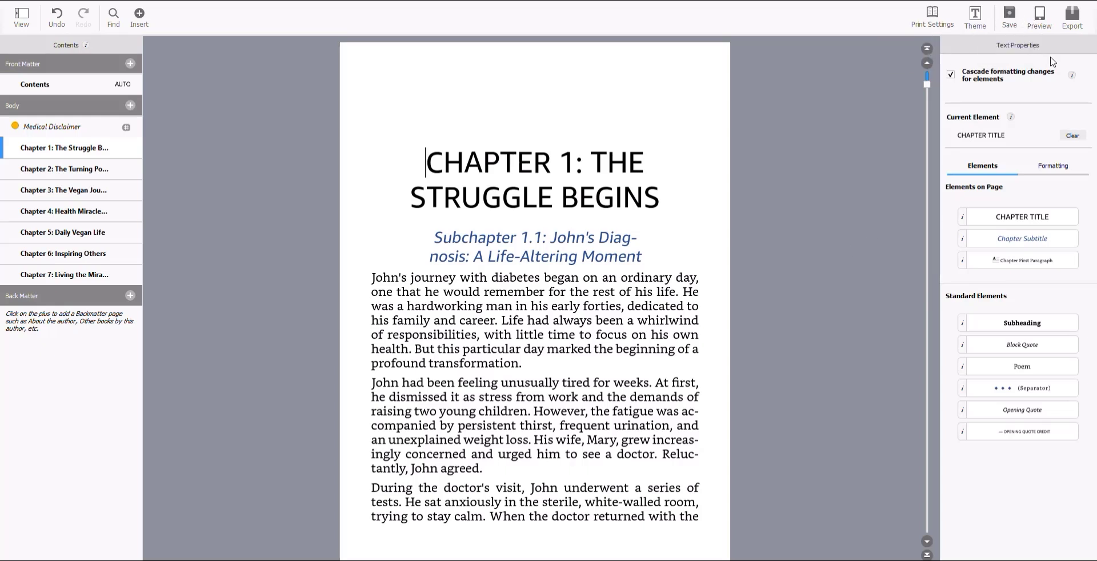
Open the Preview and try the Phone and Tablet device types, settling on Phone.
left_click(1042, 27)
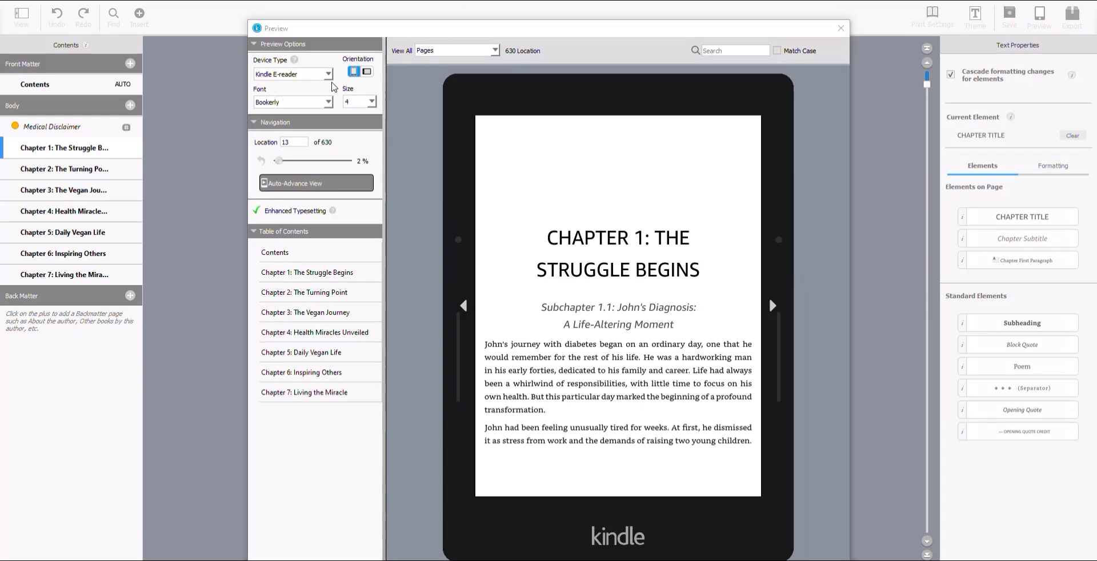
left_click(333, 78)
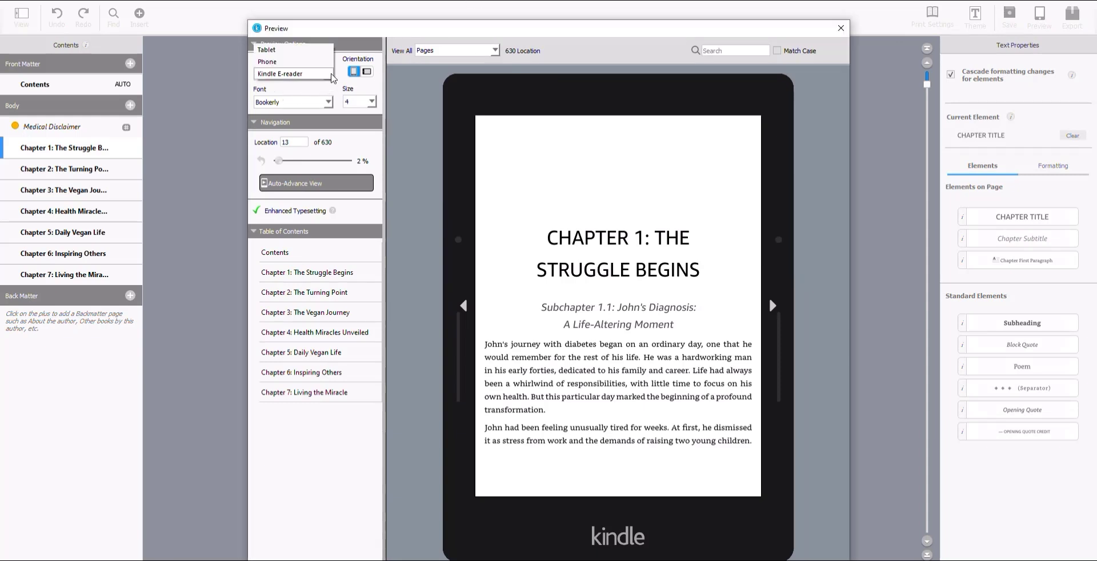
left_click(293, 62)
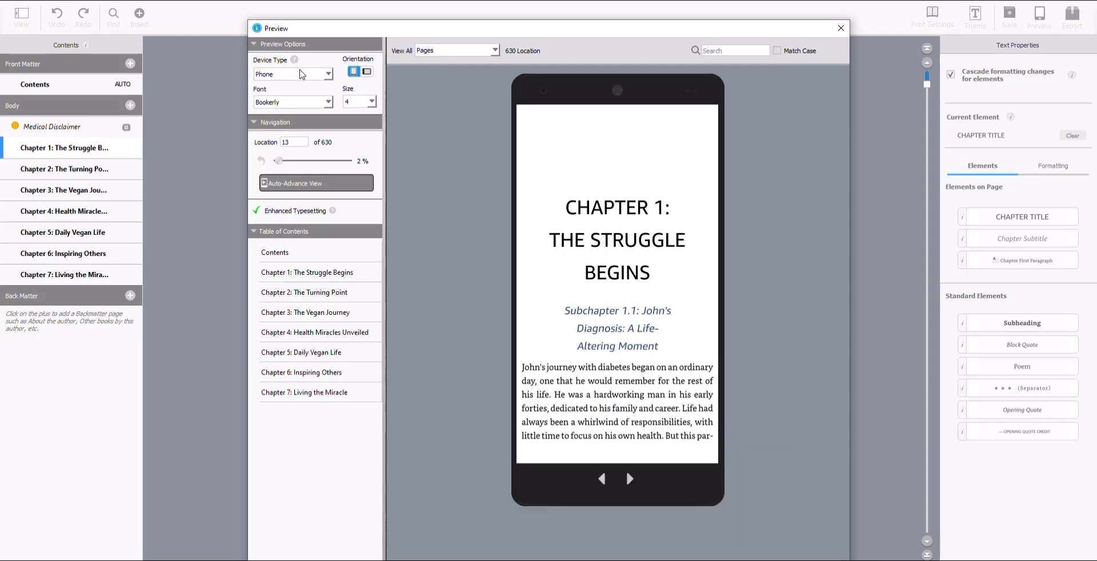
left_click(331, 76)
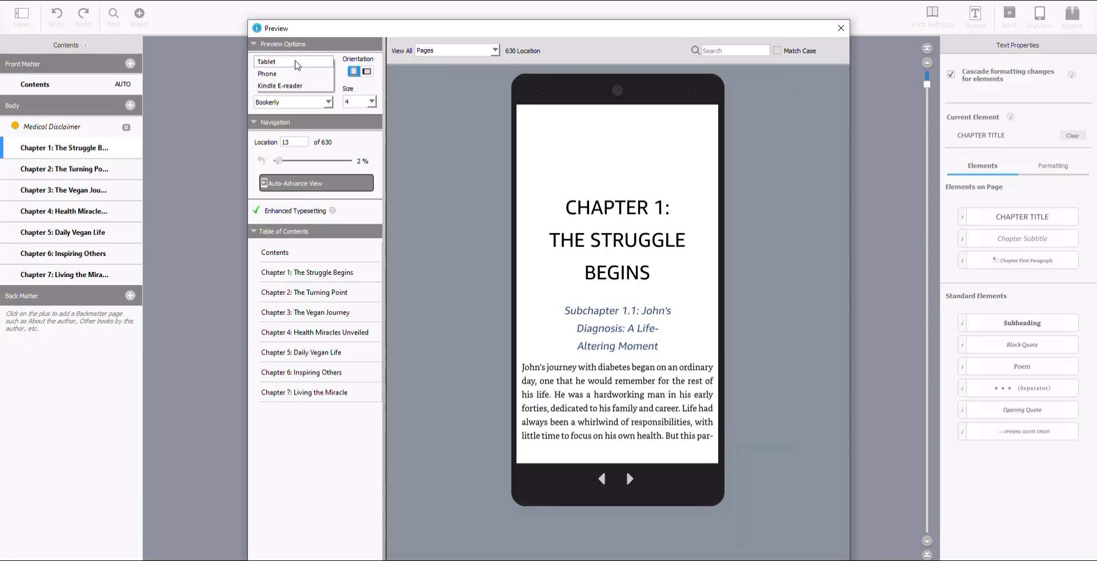
left_click(297, 64)
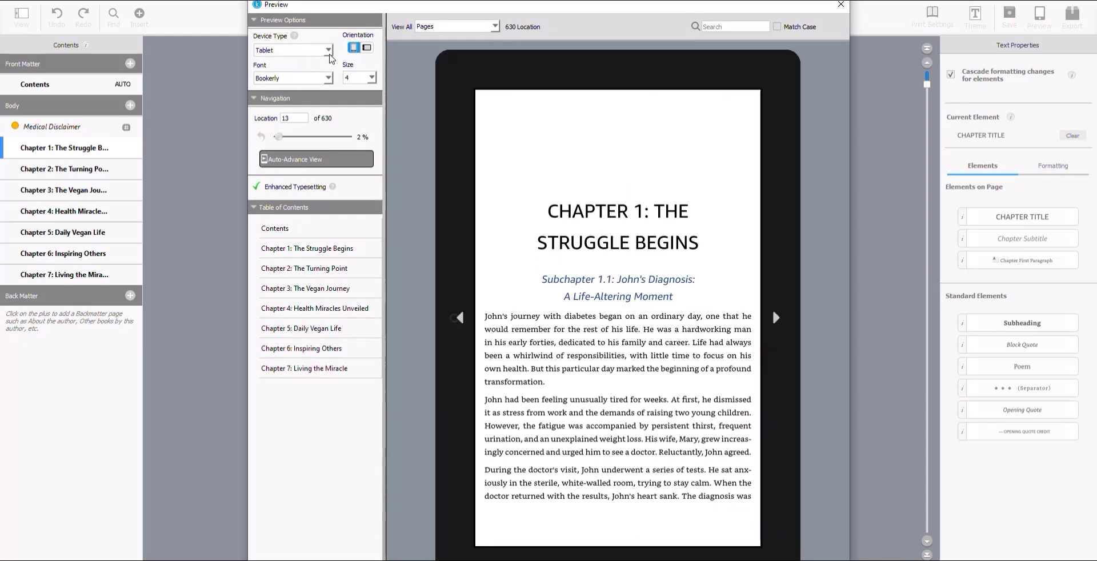
left_click(329, 52)
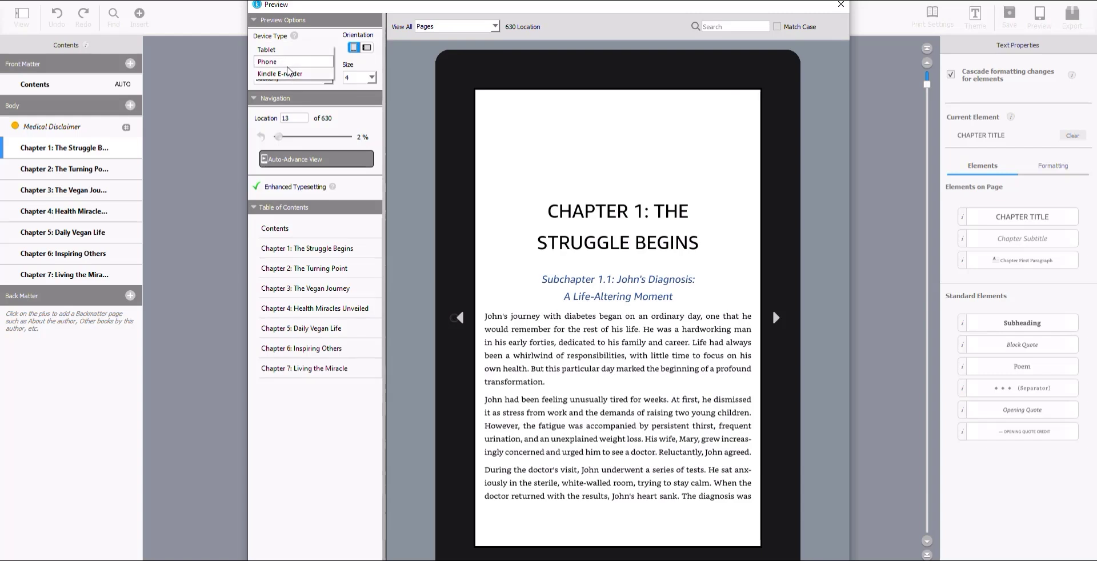
left_click(289, 61)
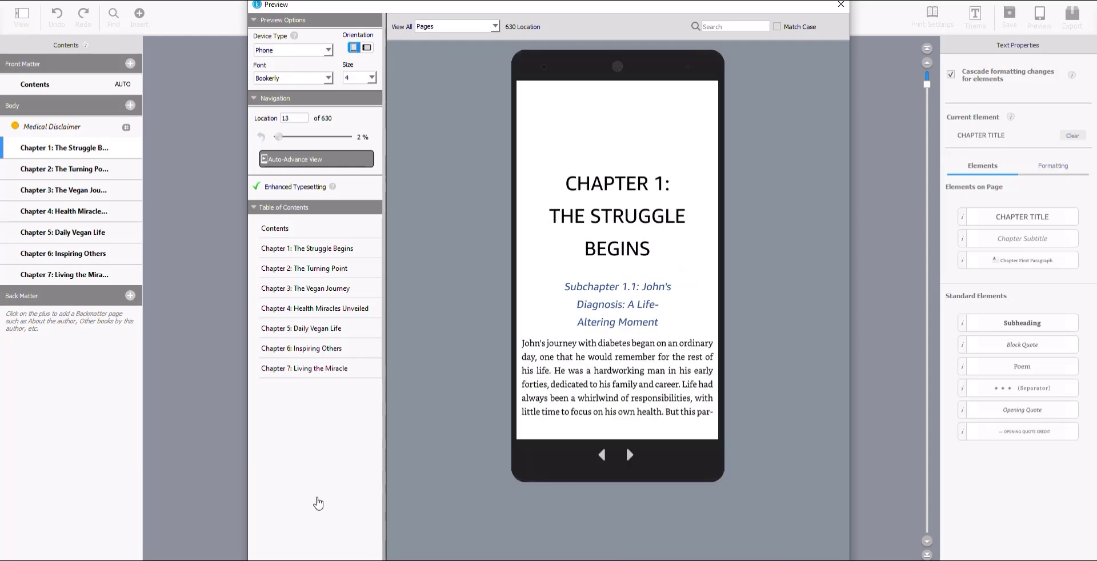
Page through the phone preview past Subchapter 1.2.
left_click(629, 455)
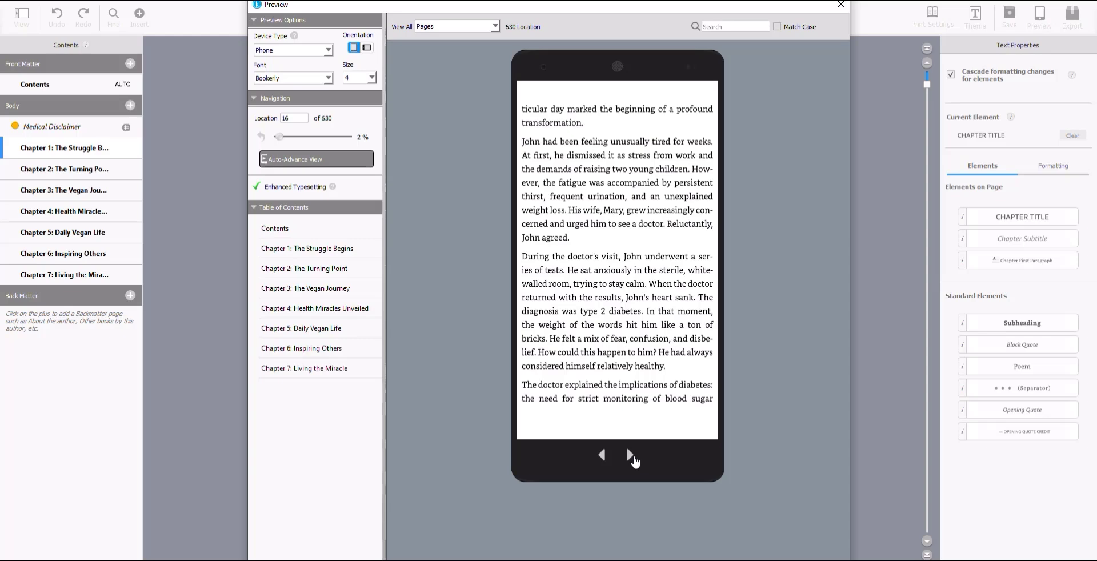
left_click(630, 456)
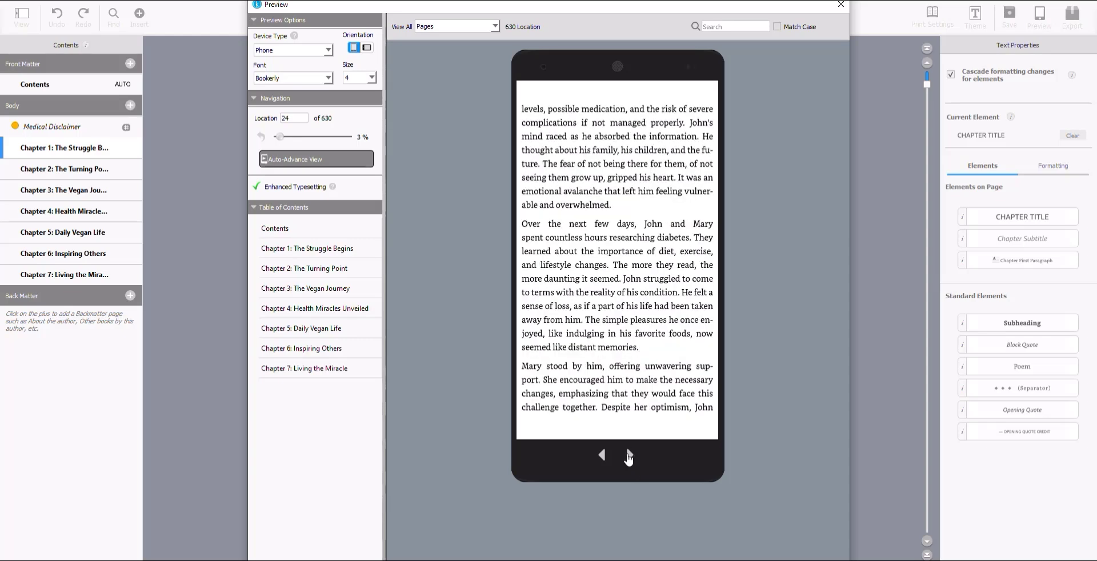
left_click(629, 455)
left_click(629, 456)
left_click(630, 455)
left_click(631, 455)
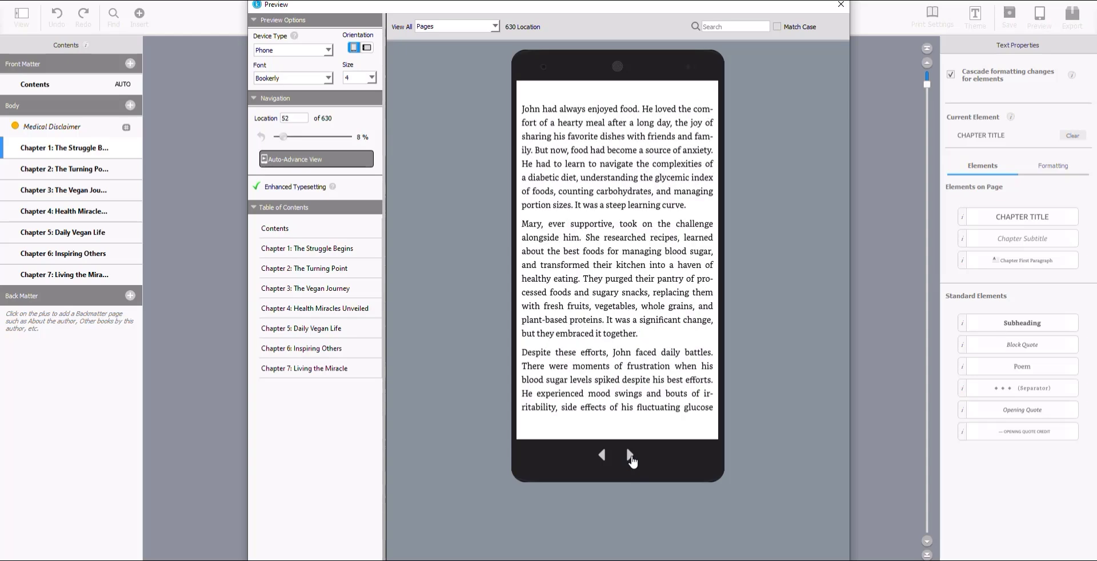
left_click(631, 455)
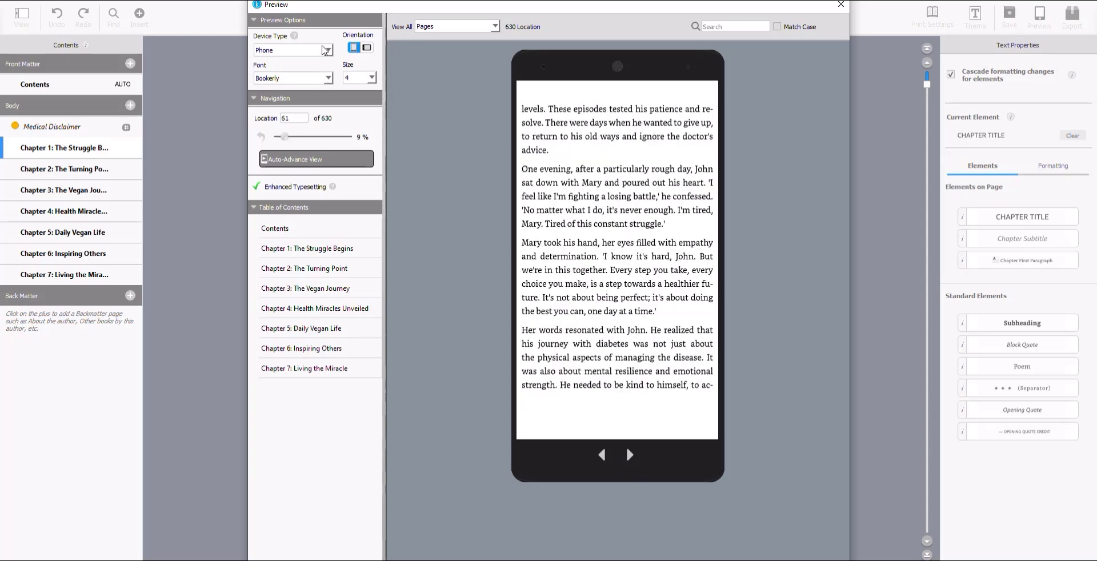
Switch the preview to Kindle E-reader, page ahead four pages, and close the preview.
left_click(328, 50)
left_click(315, 61)
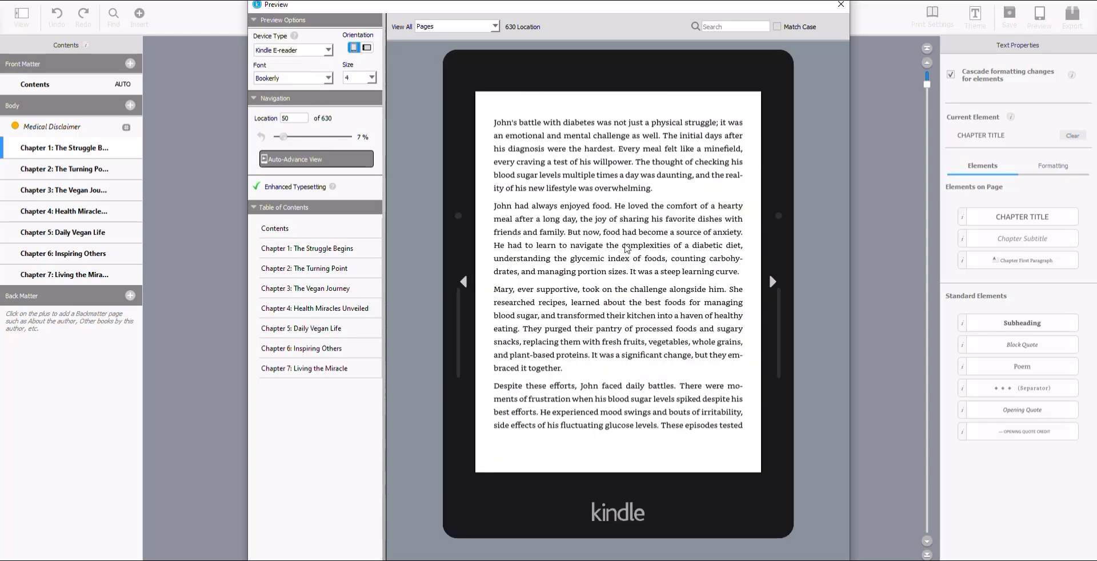
left_click(774, 283)
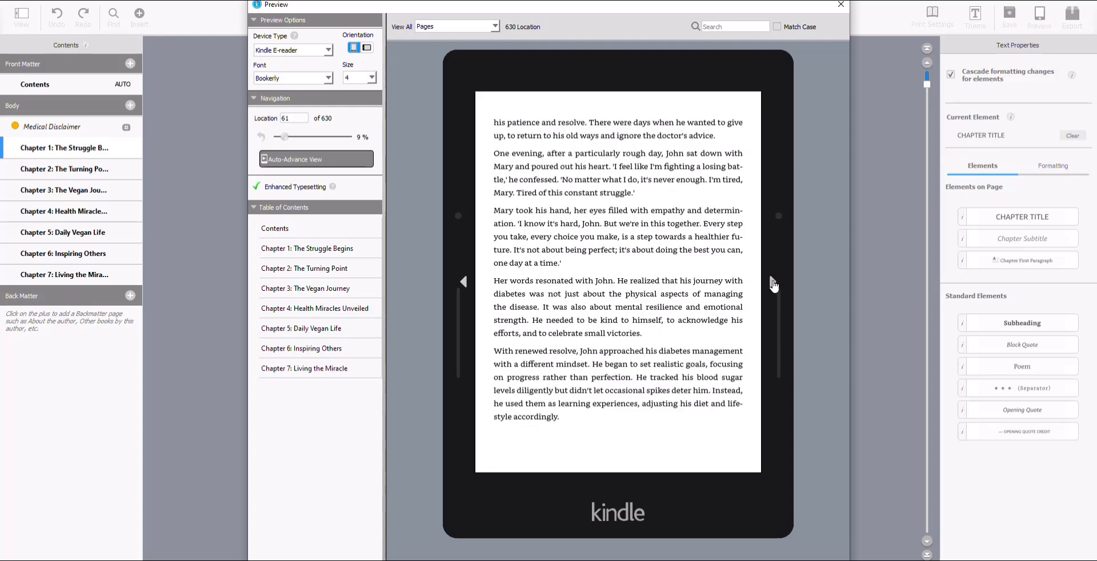
left_click(774, 283)
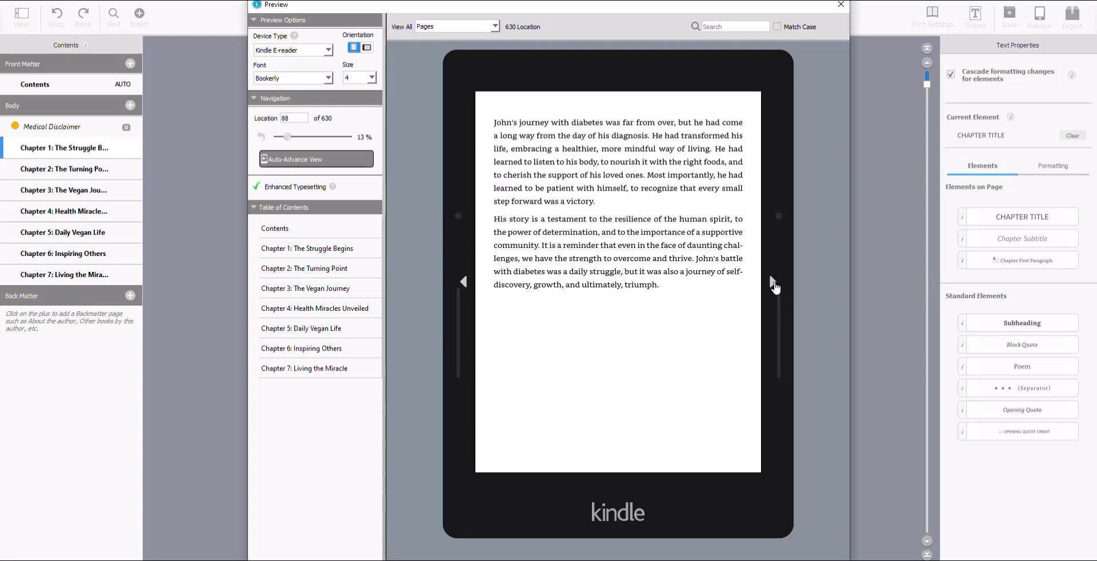
left_click(773, 283)
left_click(774, 283)
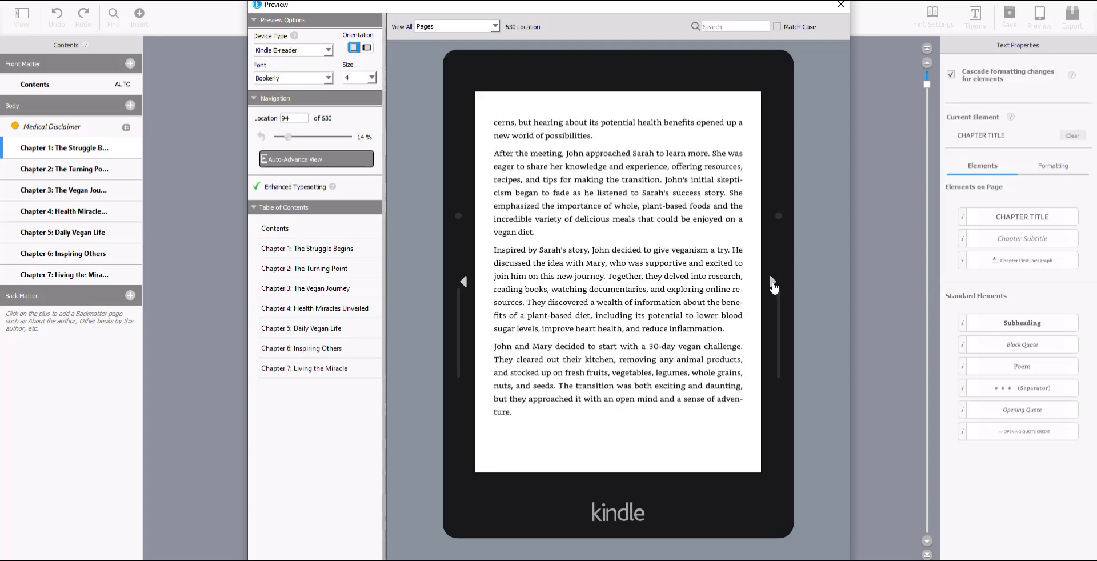
left_click(844, 5)
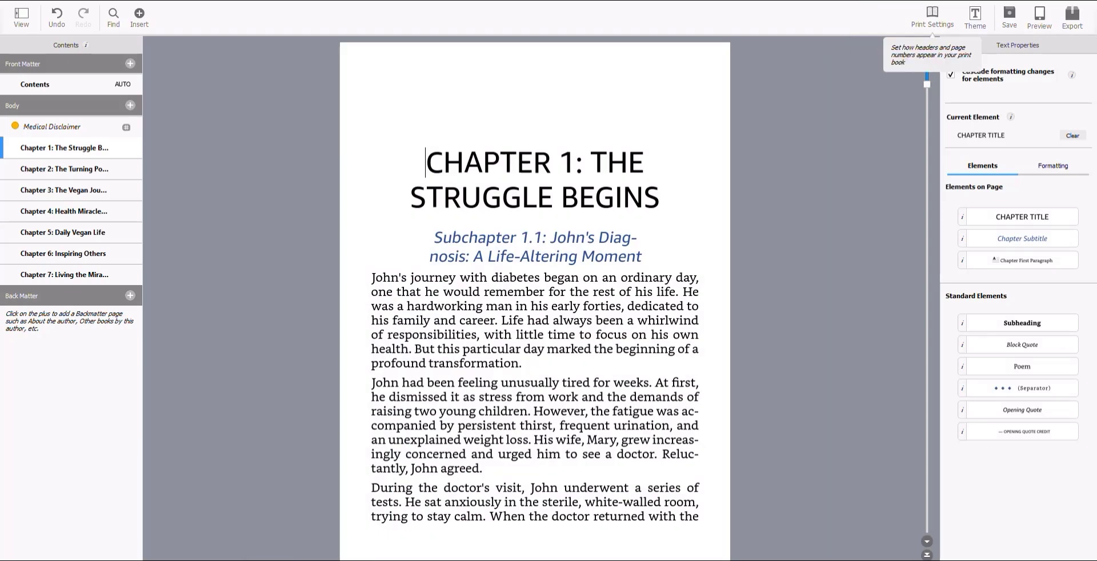
left_click(1039, 21)
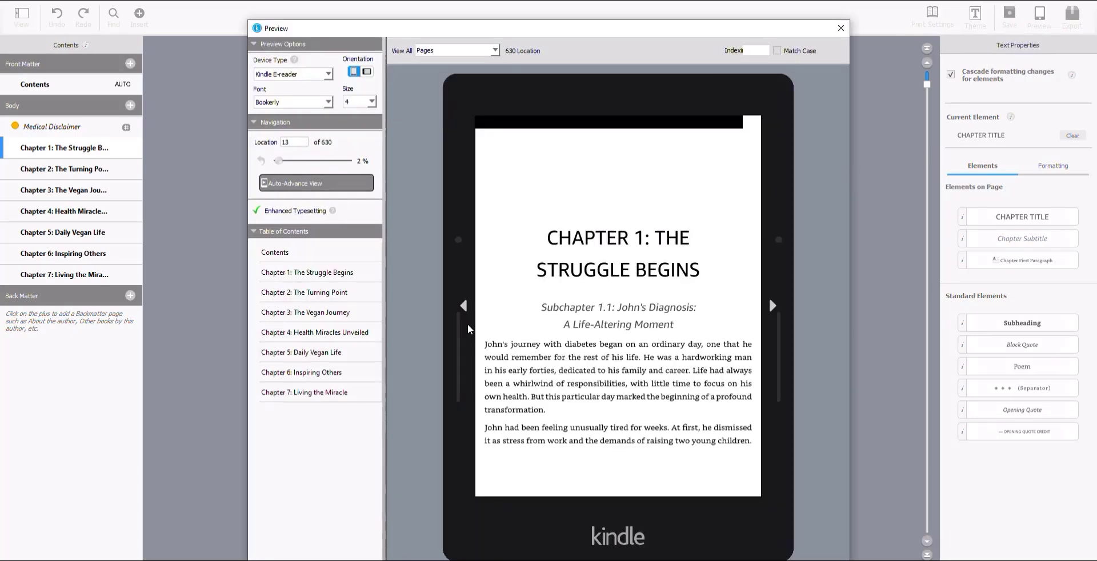
left_click(464, 307)
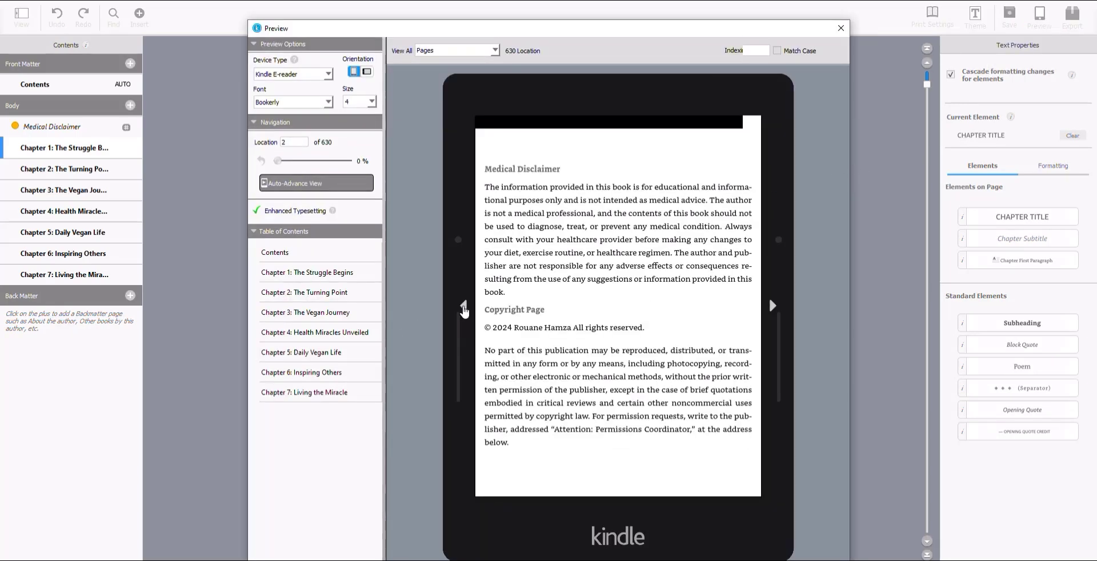
left_click(464, 307)
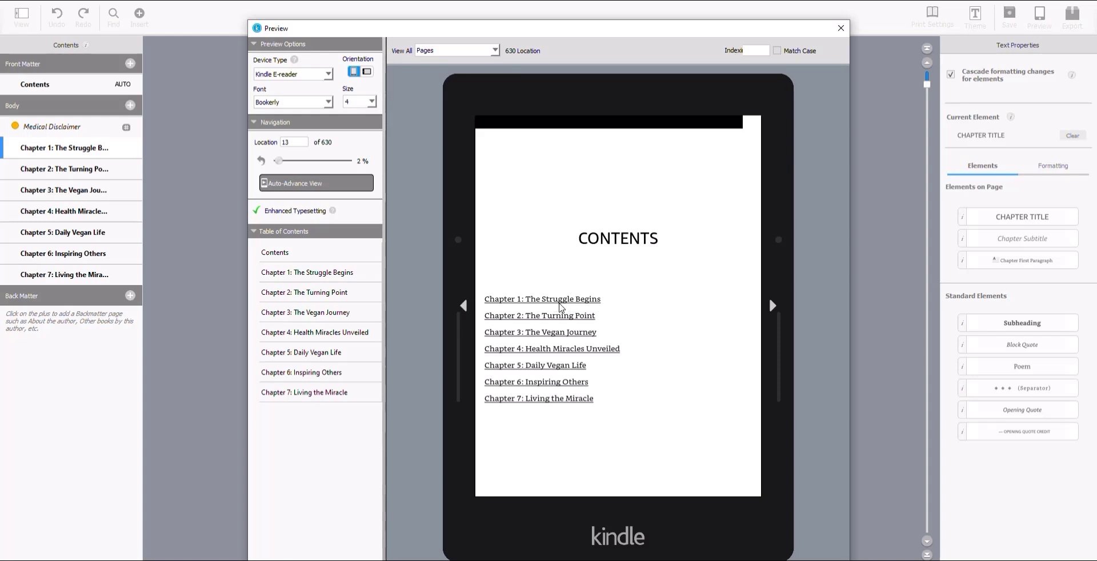
left_click(557, 303)
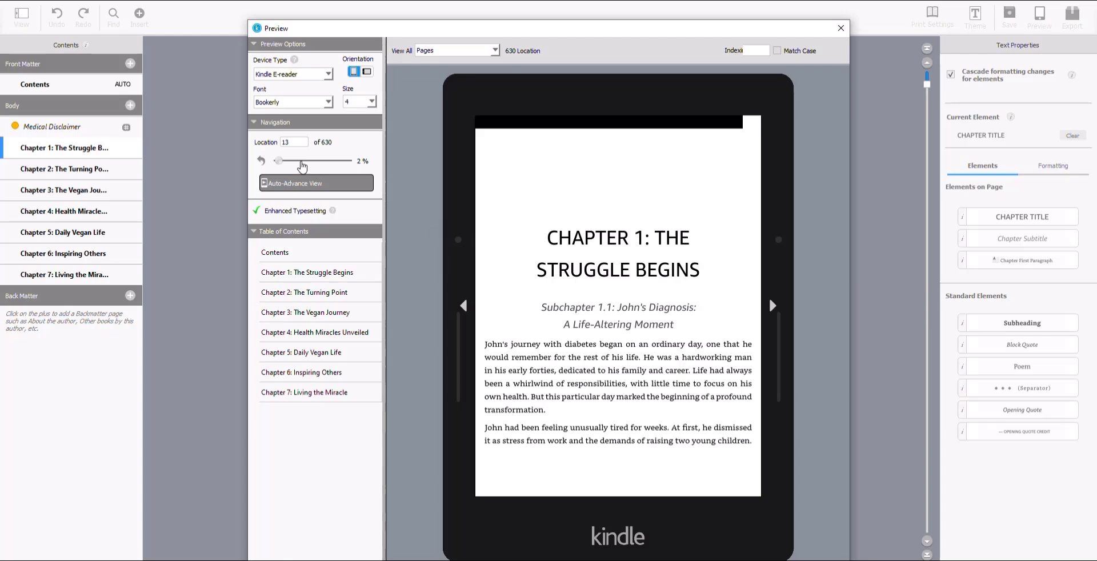
left_click(262, 161)
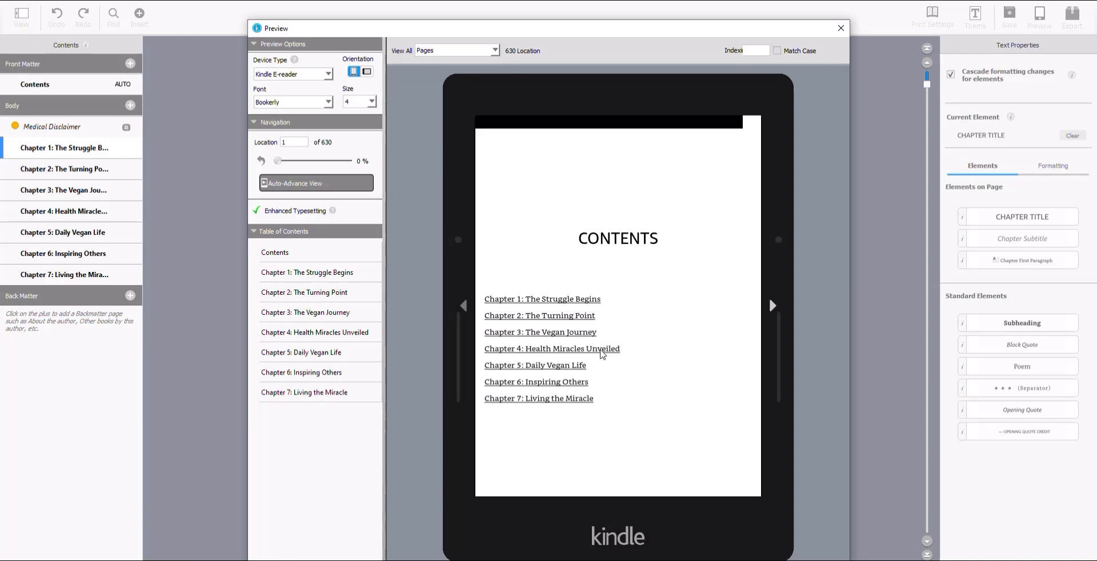
left_click(603, 348)
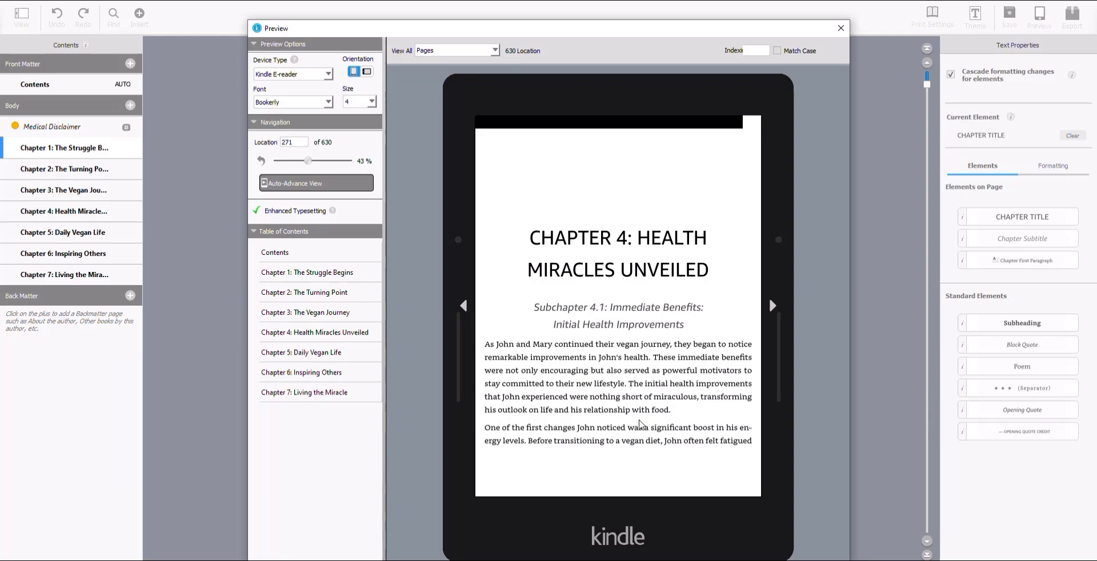
left_click(841, 28)
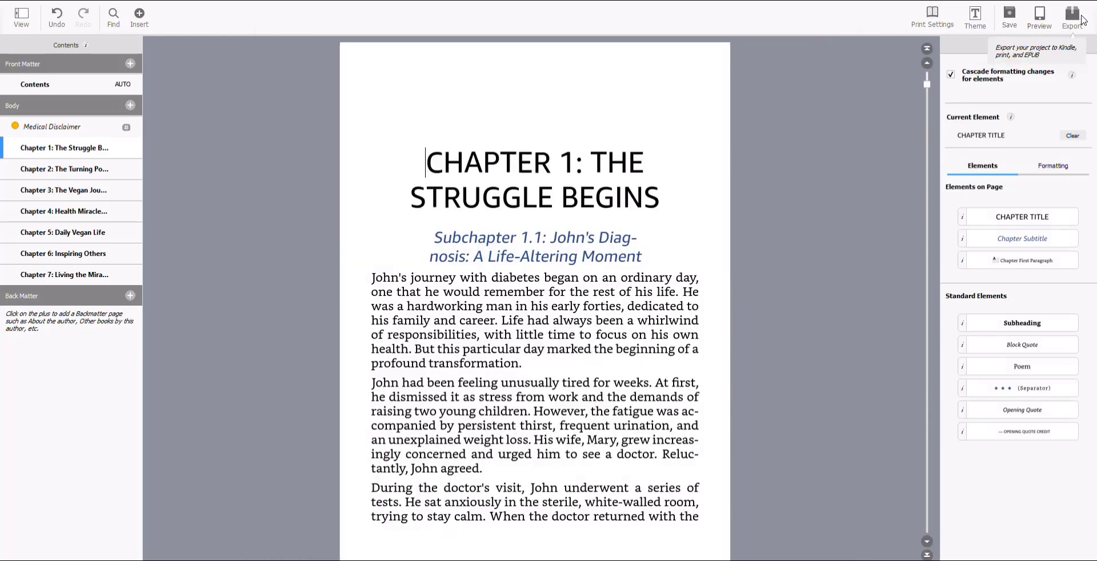
Export the book as a KPF file named 'KDF FORMAT' into Downloads > Vegan Healing.
left_click(1072, 17)
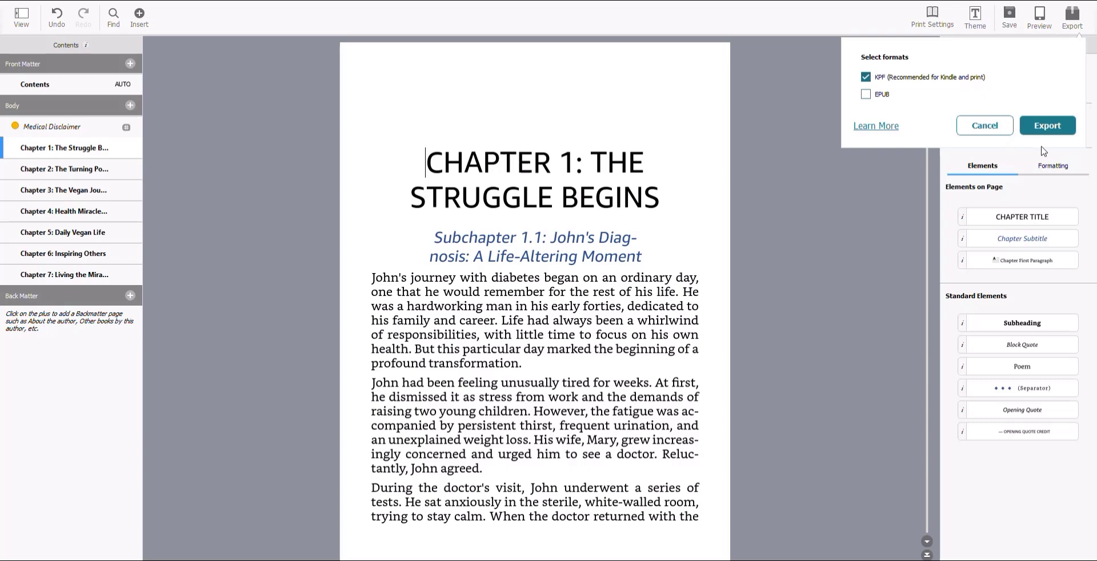
left_click(1048, 128)
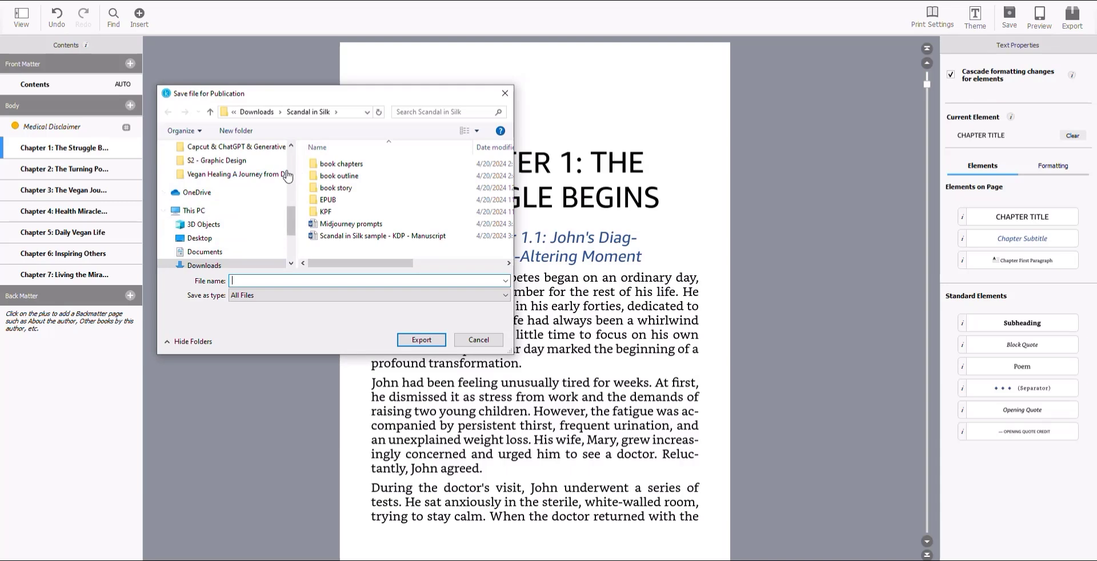
scroll(290, 171, "up", 5)
left_click(223, 161)
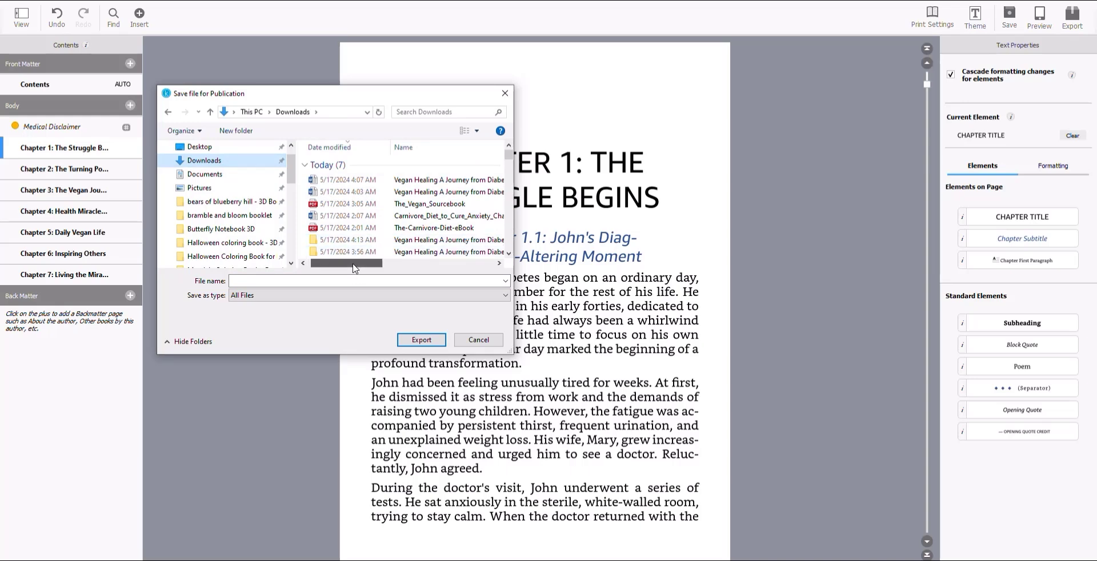
left_click_drag(346, 264, 364, 263)
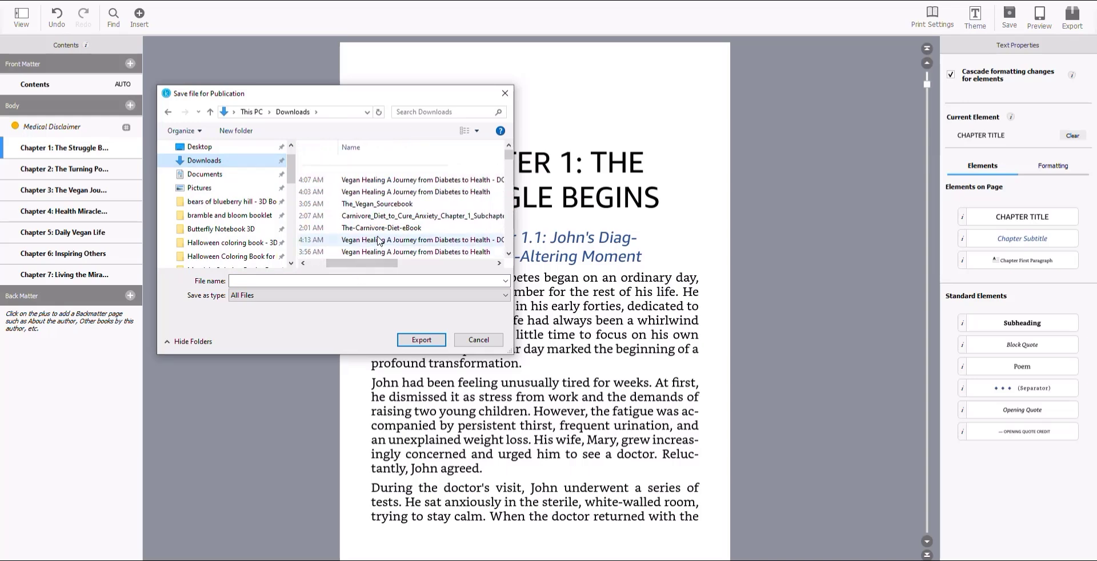
double_click(402, 229)
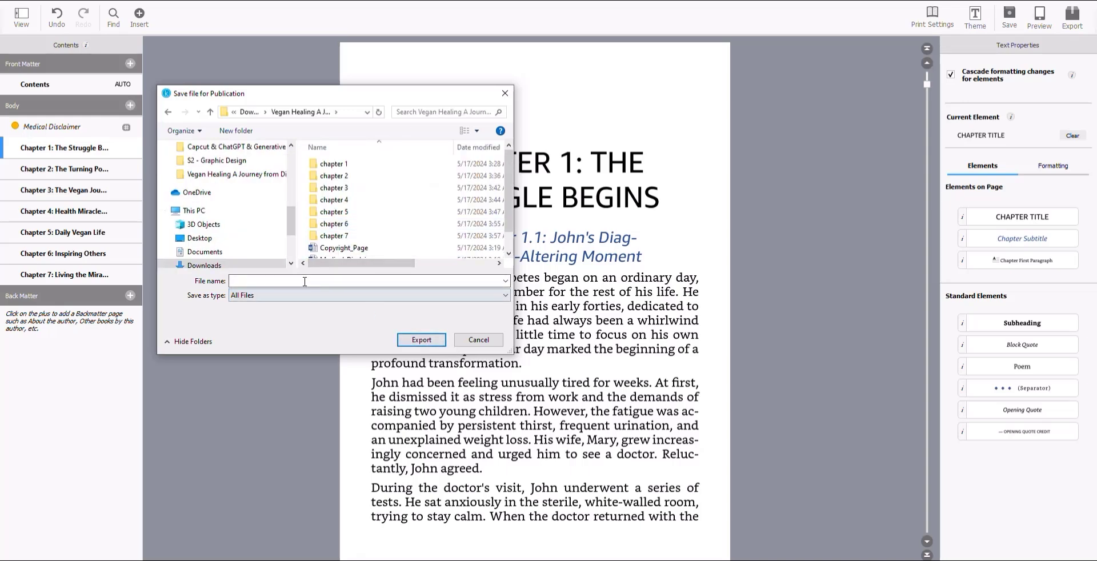
left_click(379, 282)
type("KDP FFRM")
left_click(429, 343)
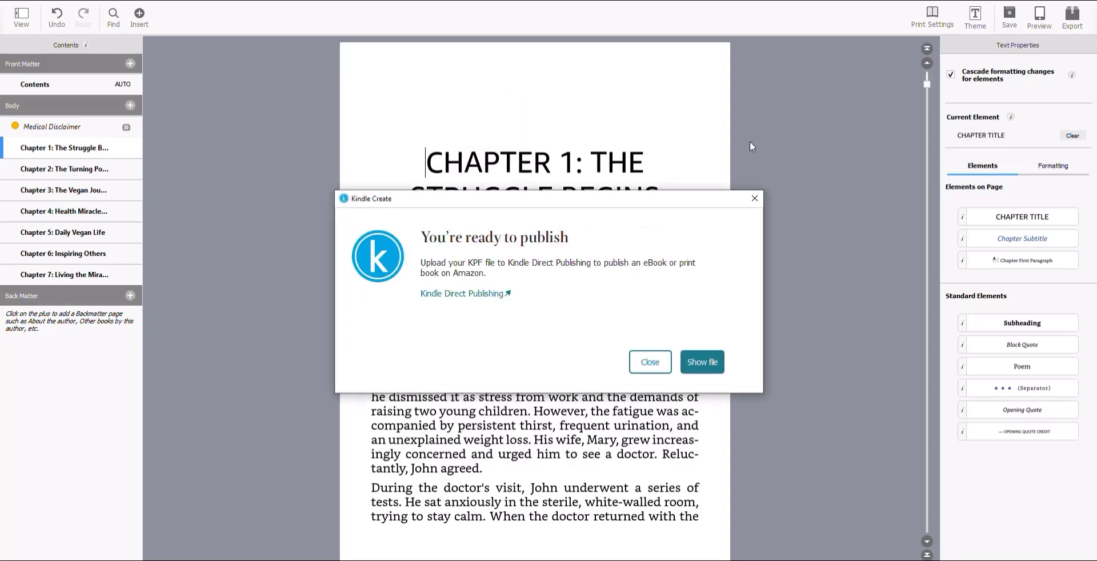
Show the exported KDF FORMAT file in its KPF folder in File Explorer.
left_click(699, 370)
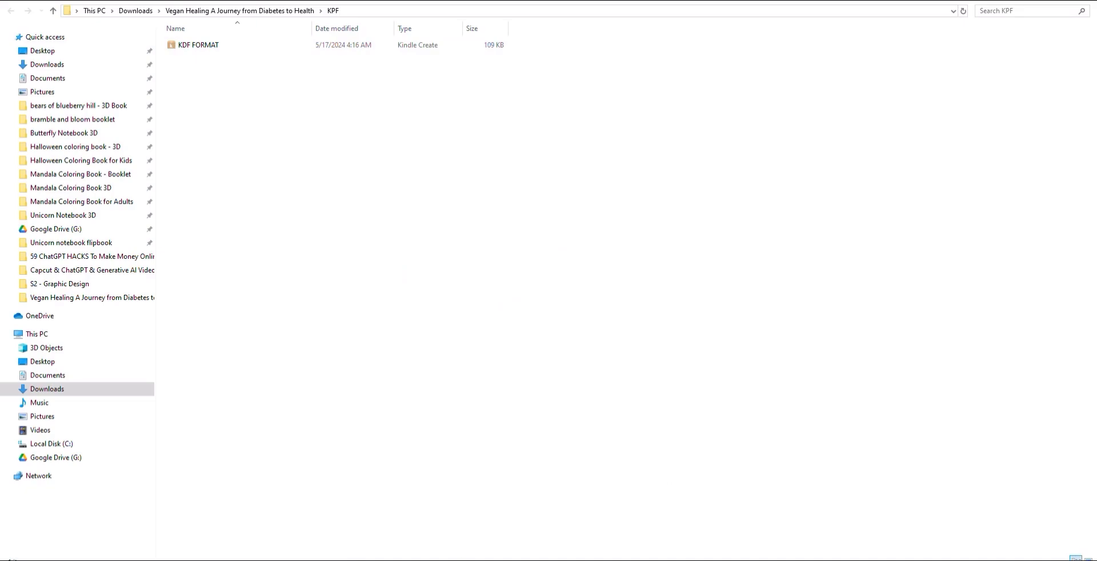
Dismiss the ready-to-publish message and bring the Kindle Create manuscript back on screen.
mouse_move(461, 559)
left_click(627, 492)
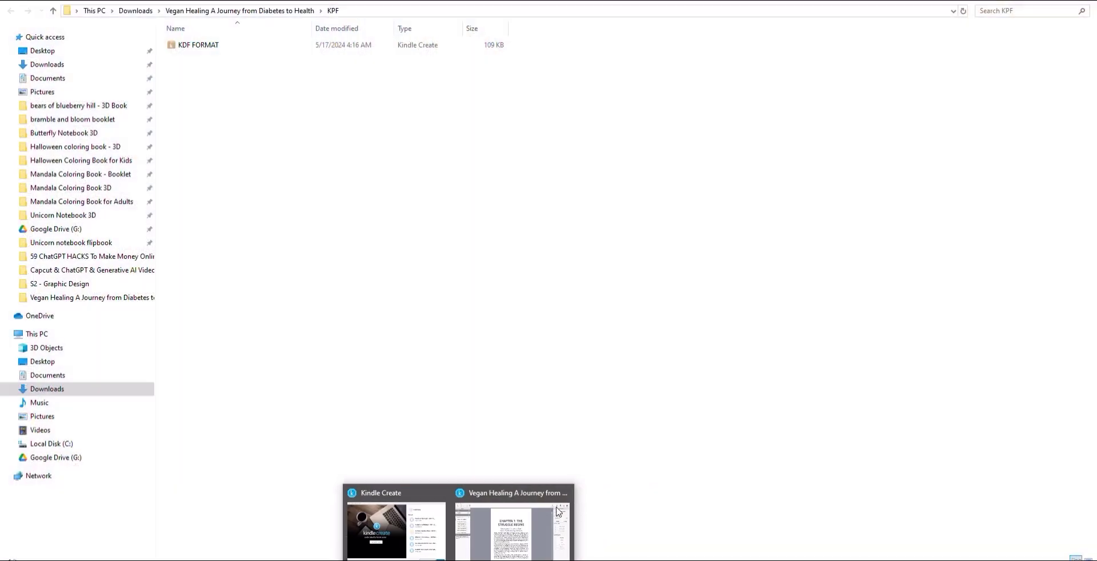
left_click(557, 512)
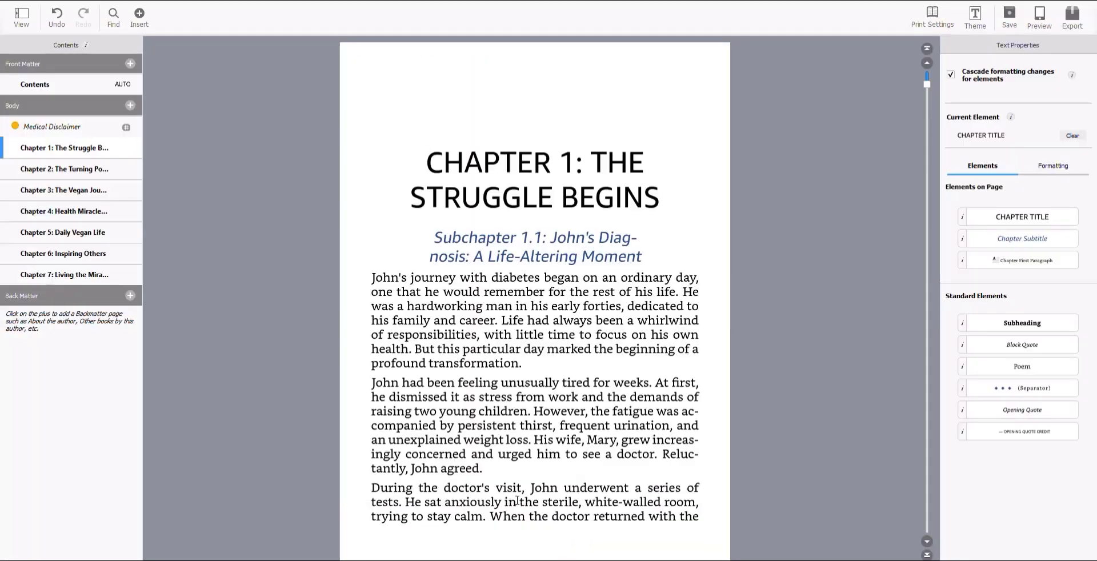